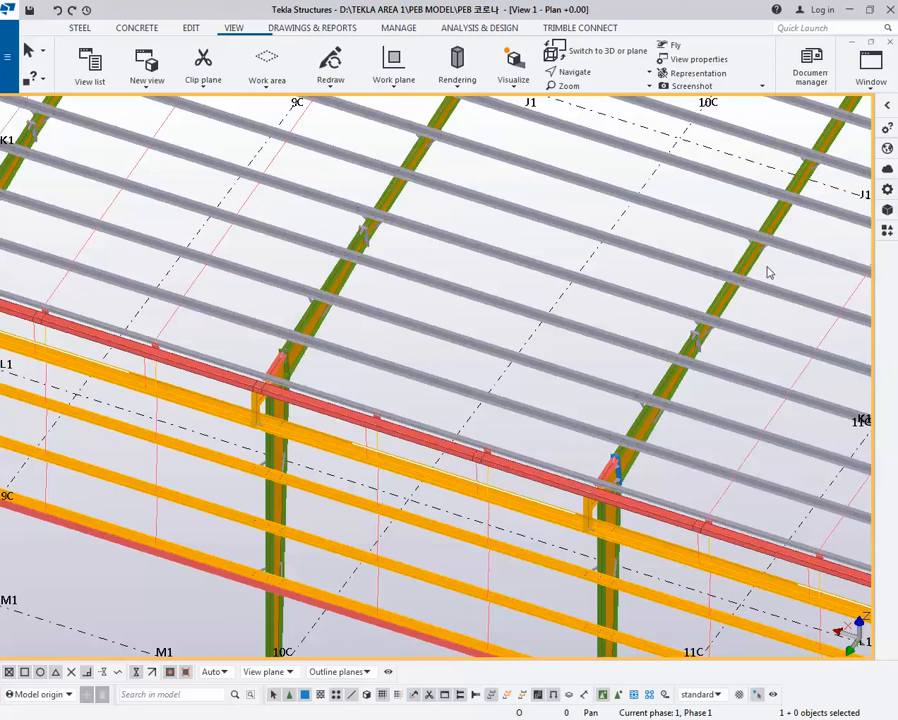
- Start the PEB Anti-Sag Roof and Wall component and pick all purlins of the roof bay from the eave upward, completing the selection
left_click(887, 230)
left_click(805, 257)
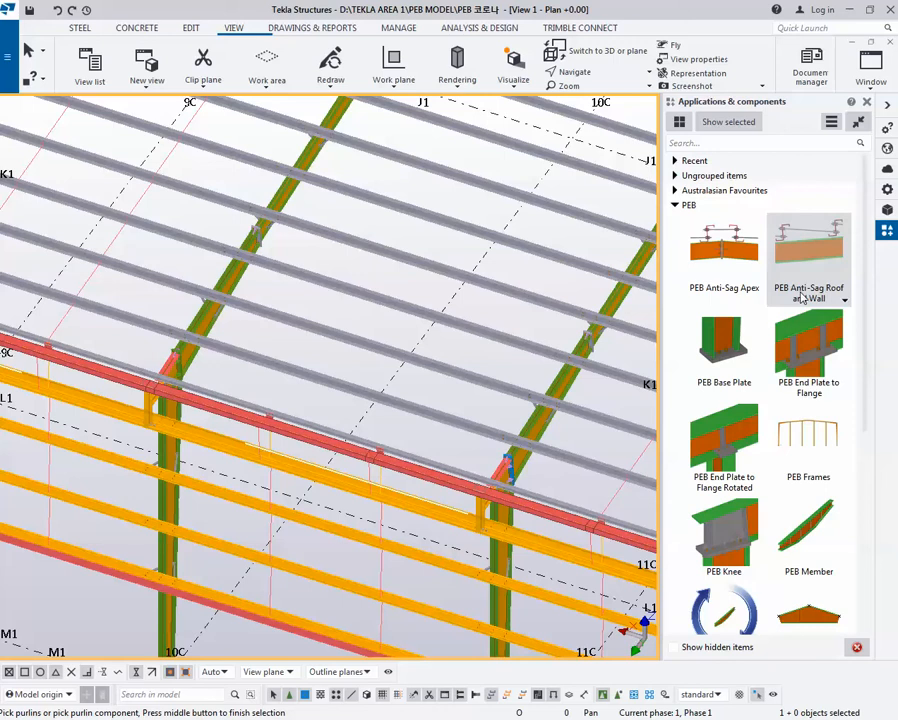
scroll(350, 405, "up", 5)
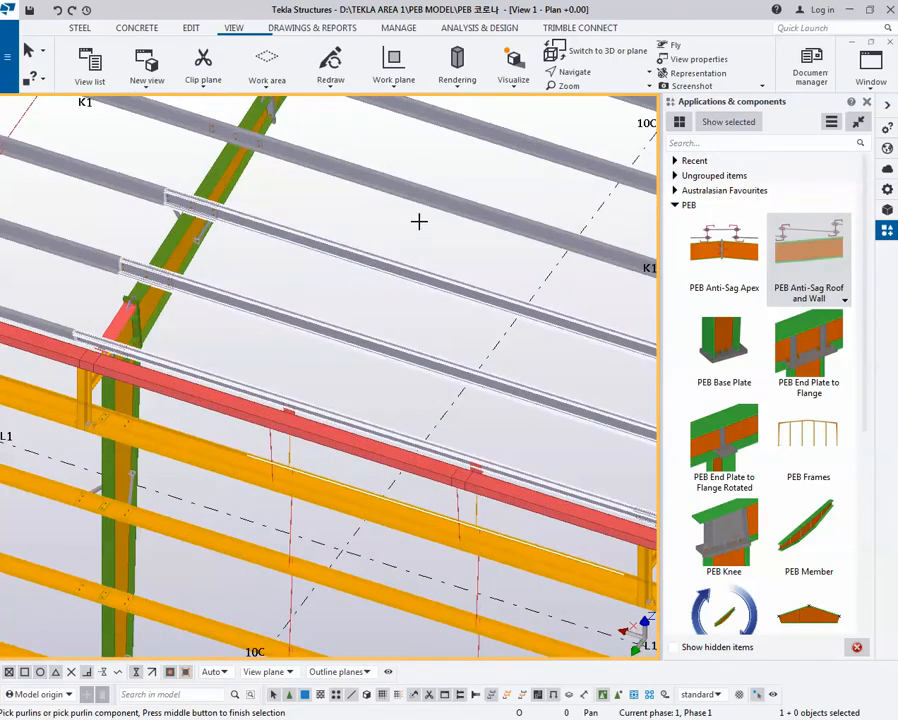
left_click(428, 205)
middle_click_drag(442, 234, 350, 332)
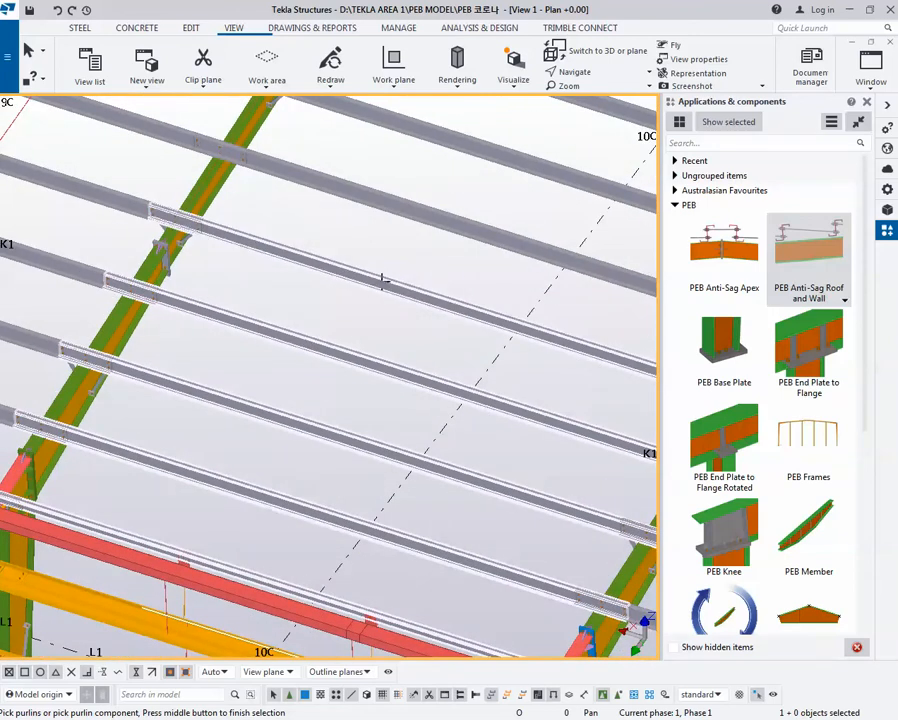
middle_click_drag(410, 217, 387, 299)
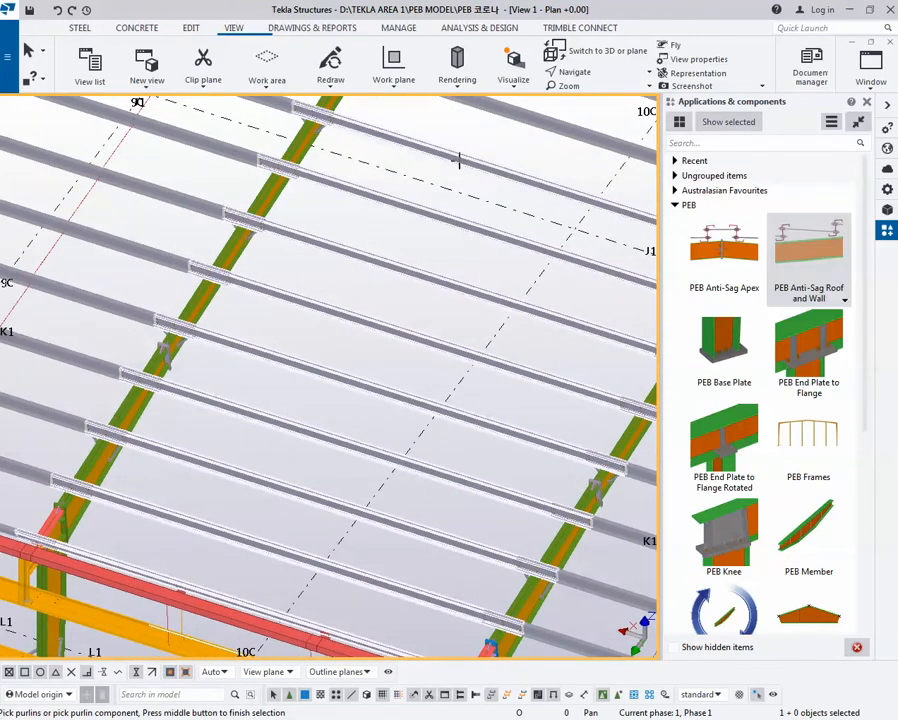
middle_click_drag(459, 156, 407, 321)
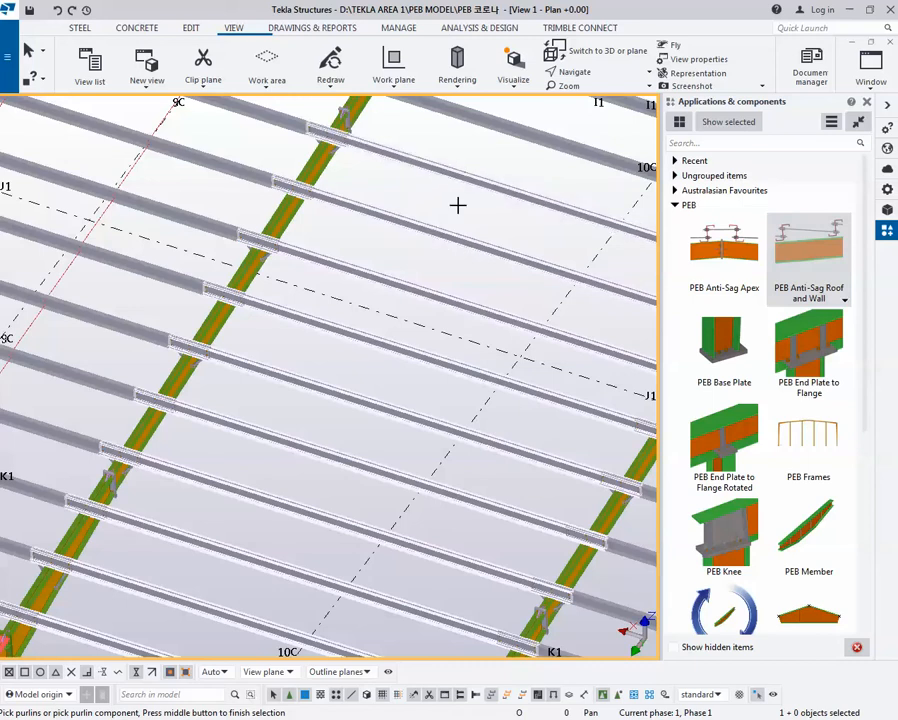
middle_click_drag(492, 124, 444, 204)
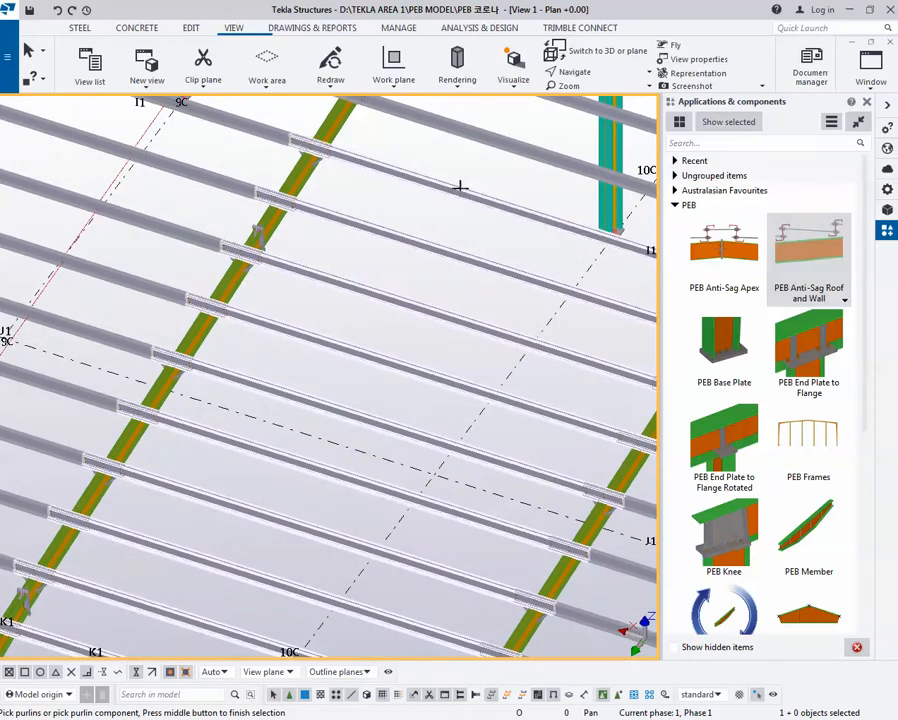
scroll(469, 209, "down", 1)
scroll(452, 196, "down", 2)
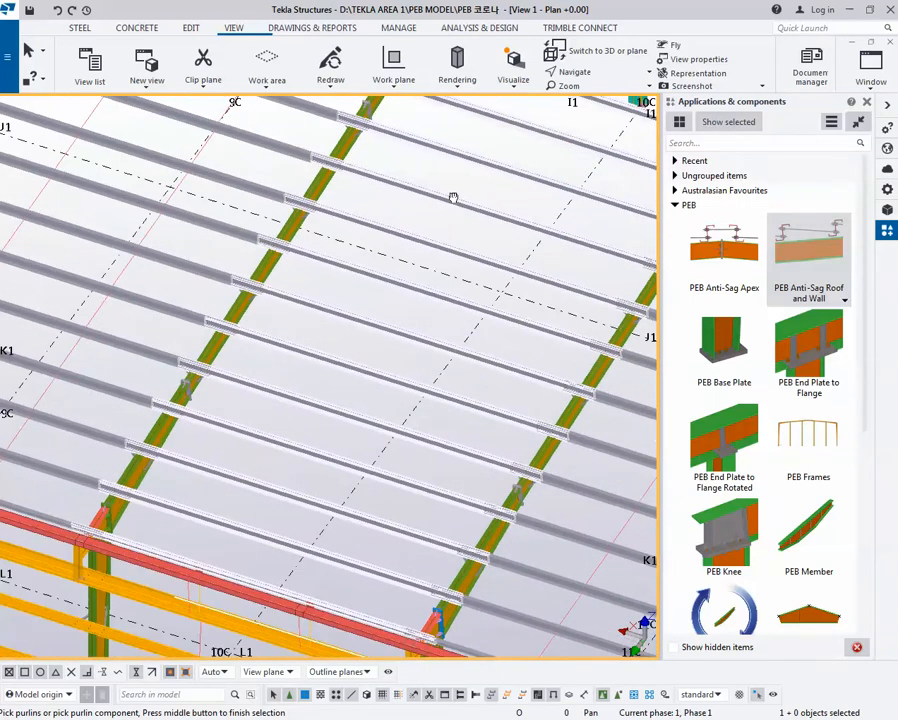
scroll(305, 385, "up", 2)
scroll(269, 394, "up", 1)
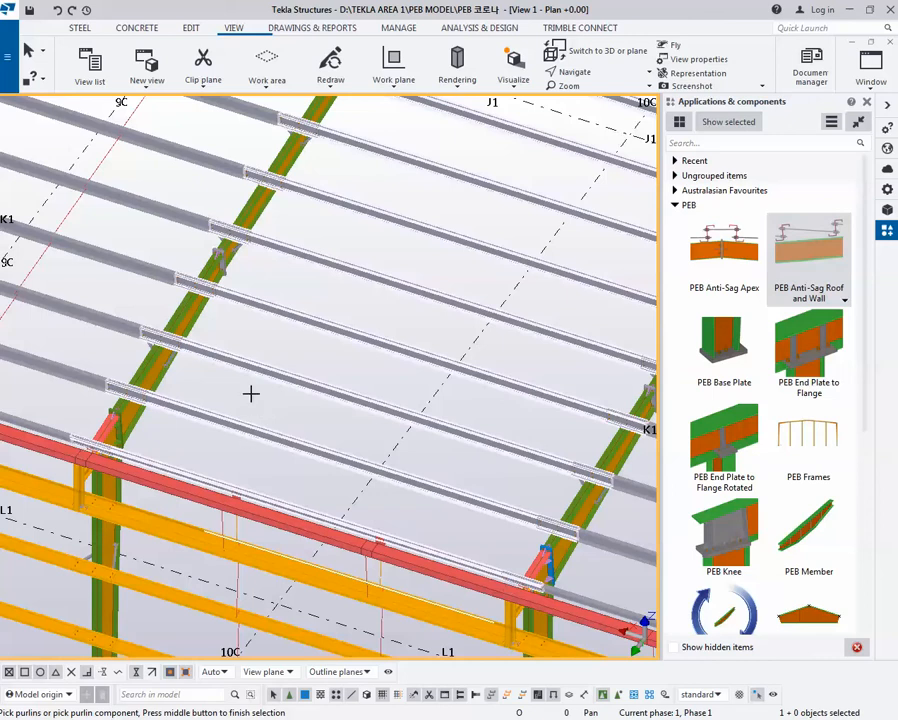
middle_click(250, 394)
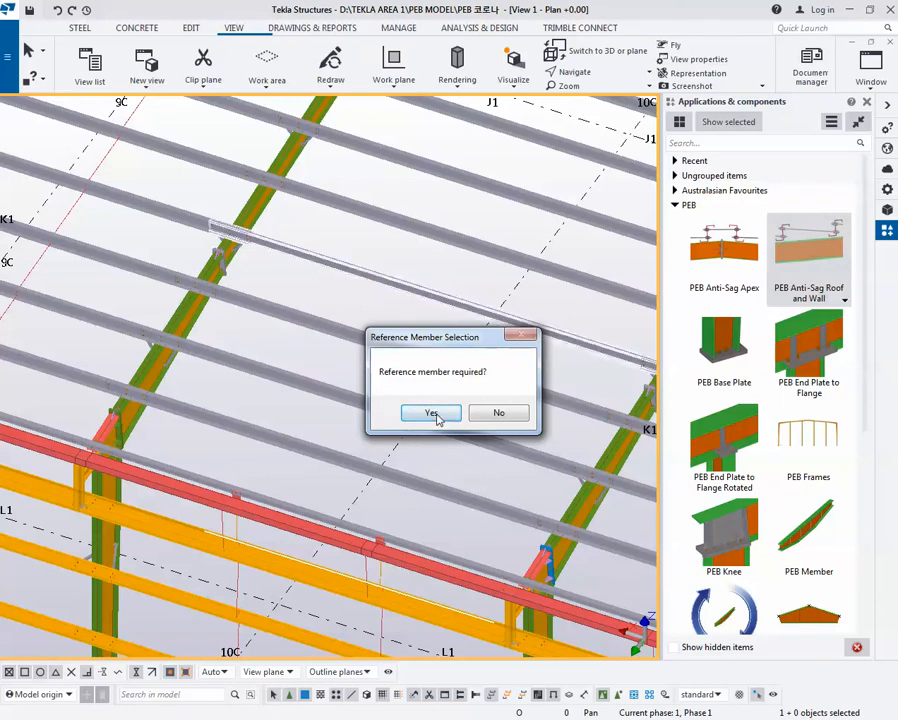
- Confirm that a reference member is required and pick the two rafters bounding the bay as first and second reference members
left_click(434, 414)
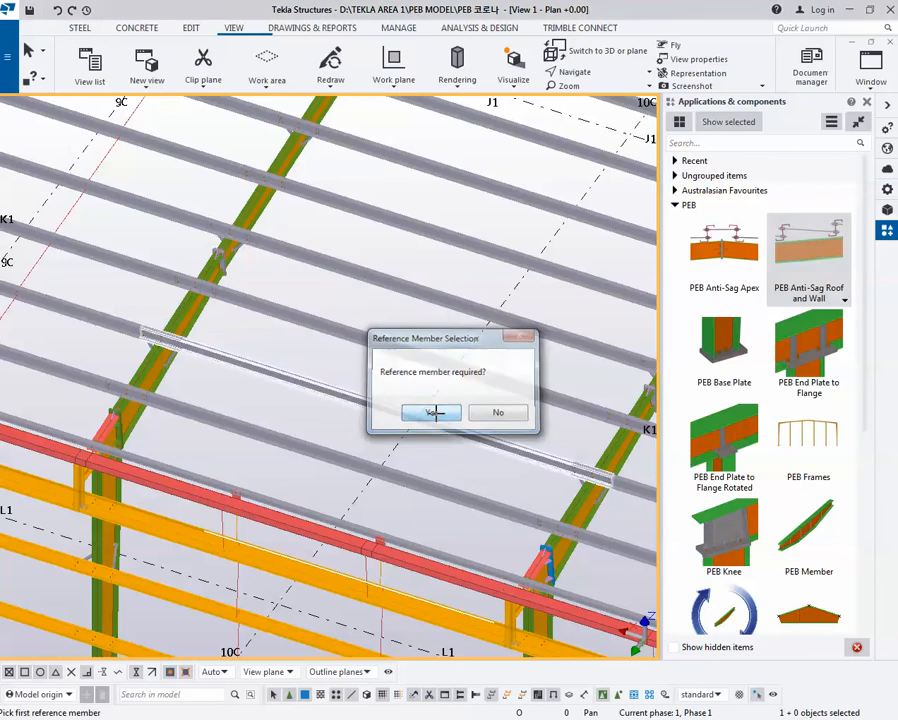
left_click(887, 105)
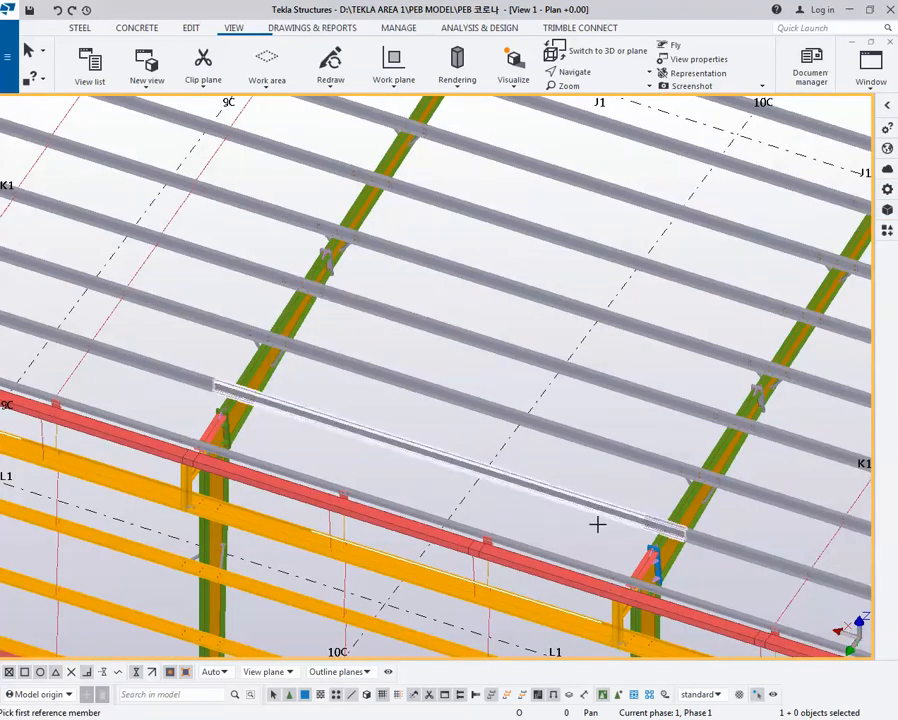
left_click(621, 697)
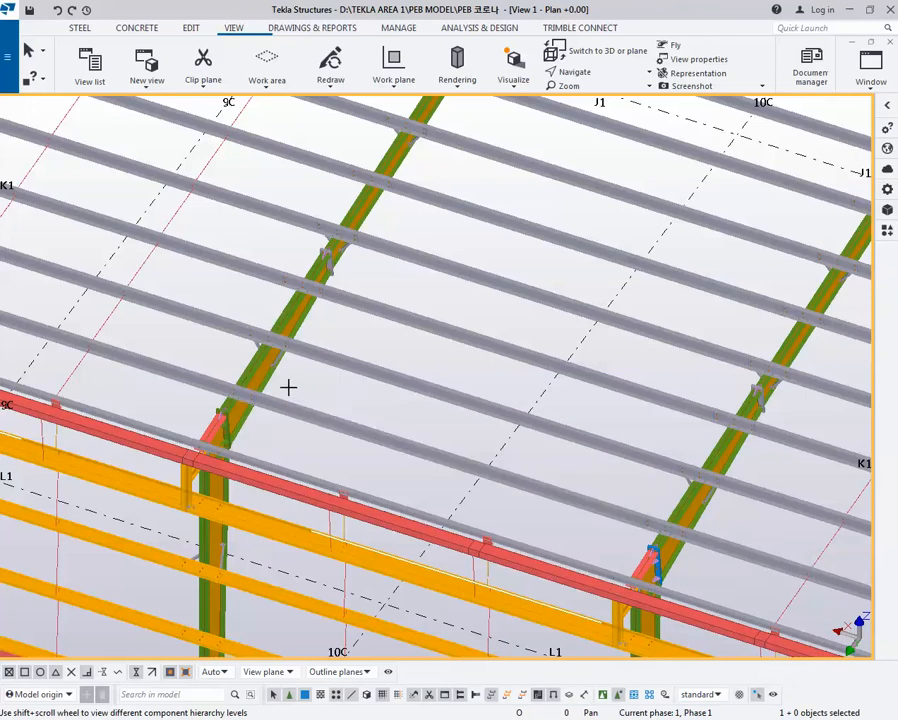
middle_click_drag(255, 356, 273, 373)
scroll(271, 375, "up", 4)
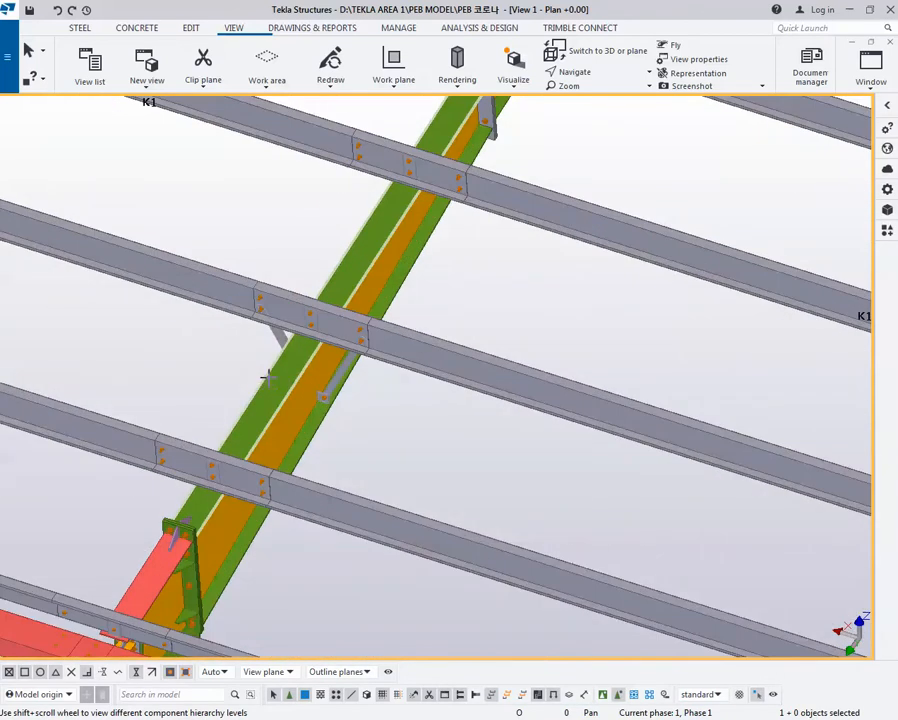
scroll(262, 368, "down", 5)
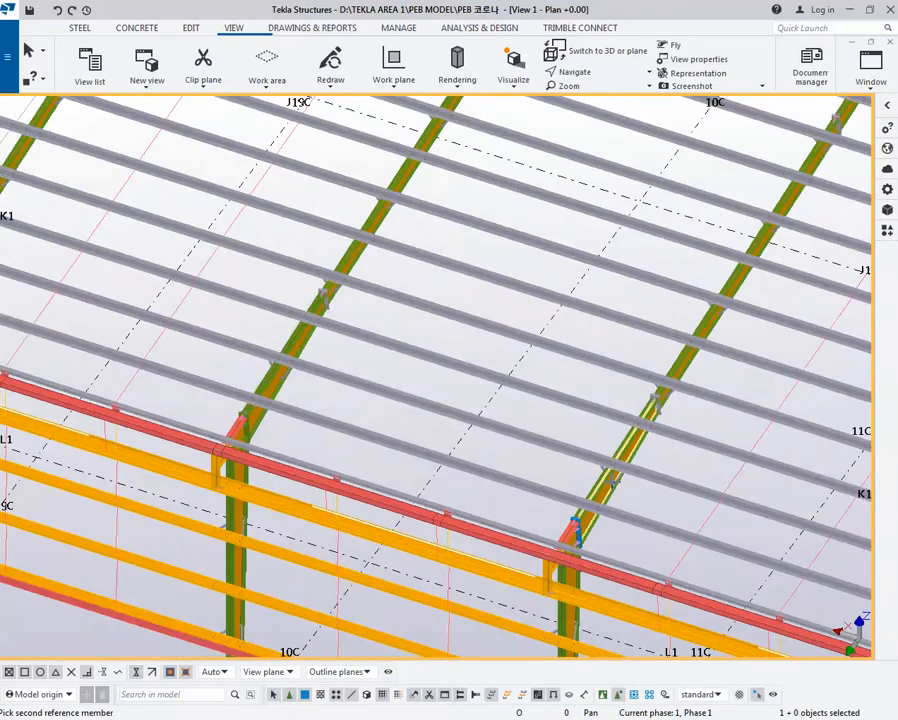
scroll(455, 290, "up", 3)
scroll(580, 479, "up", 2)
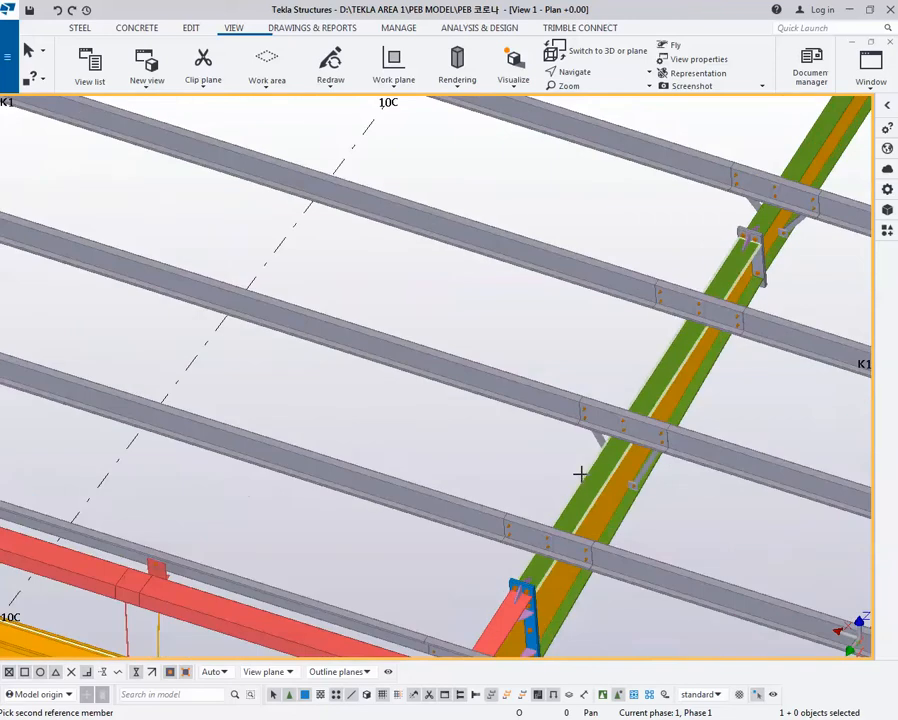
scroll(582, 471, "down", 5)
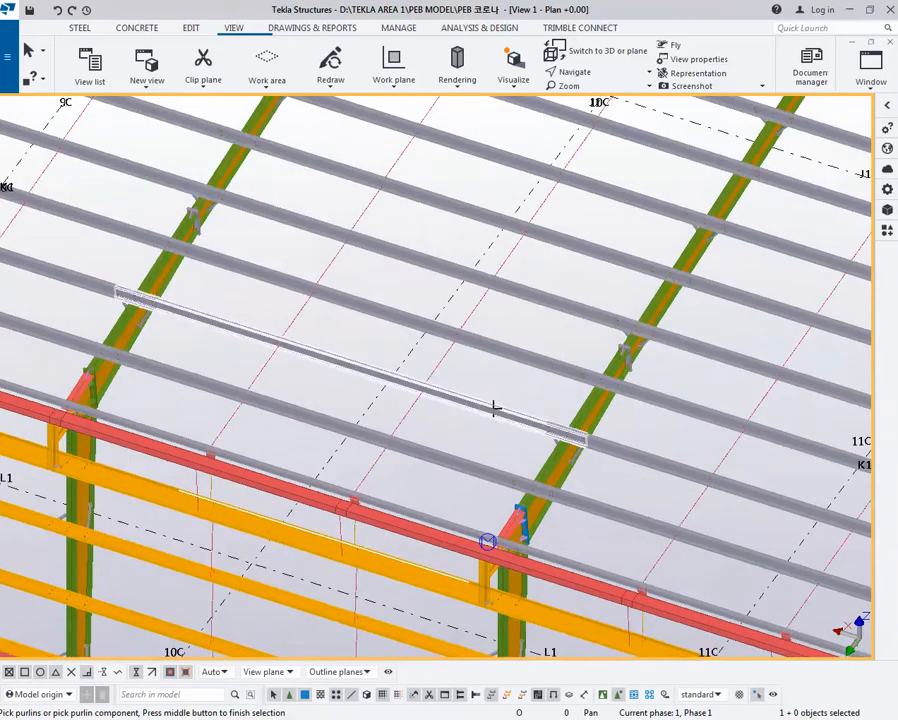
- Examine the sag rods created between the purlins and where they pass through the purlin webs
scroll(380, 390, "up", 2)
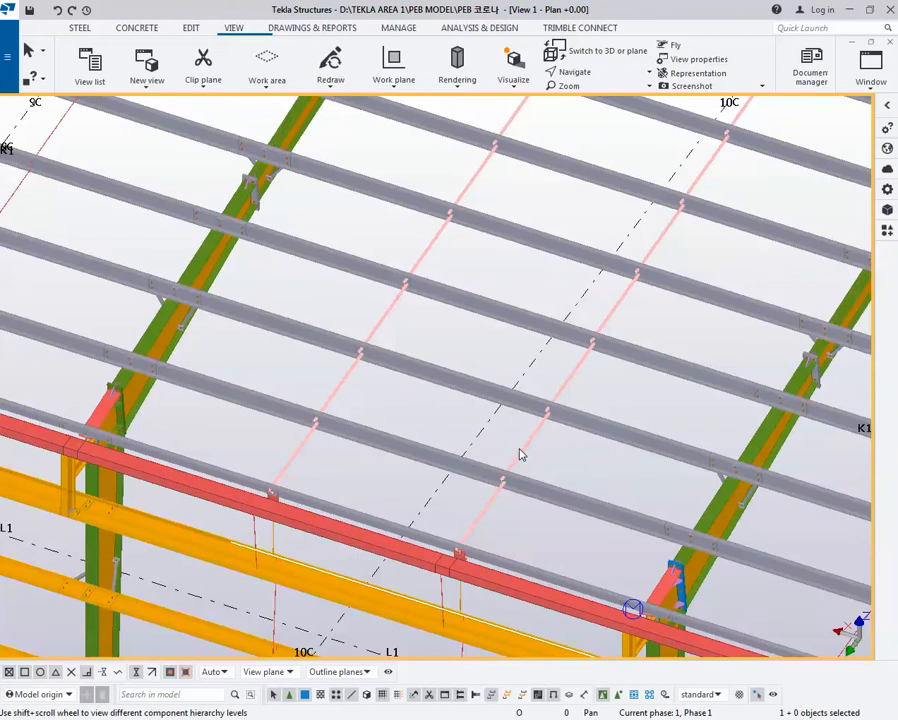
middle_click_drag(520, 440, 504, 434)
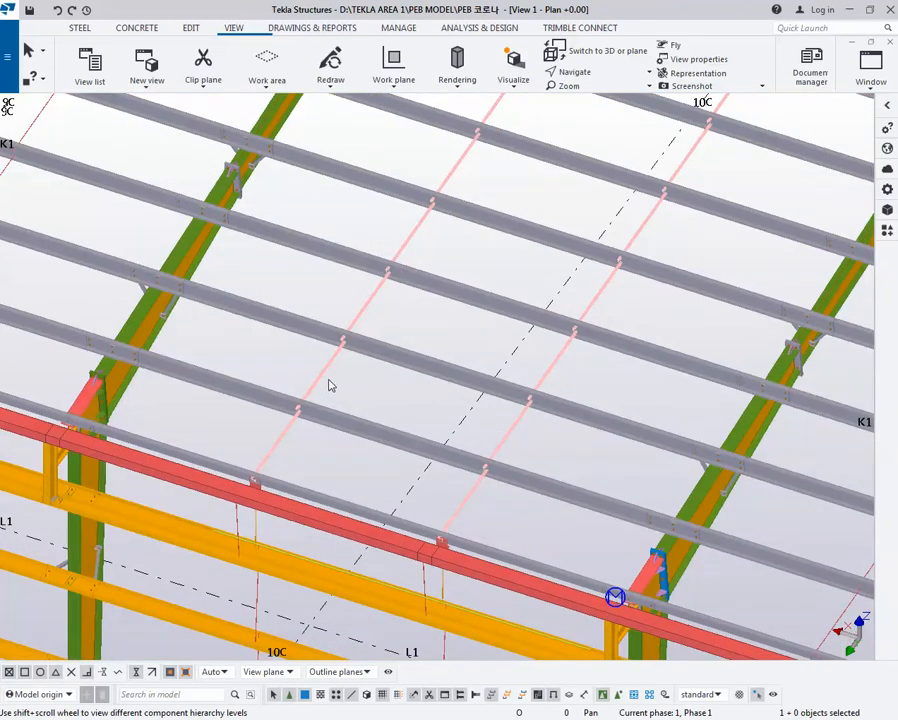
scroll(343, 375, "up", 5)
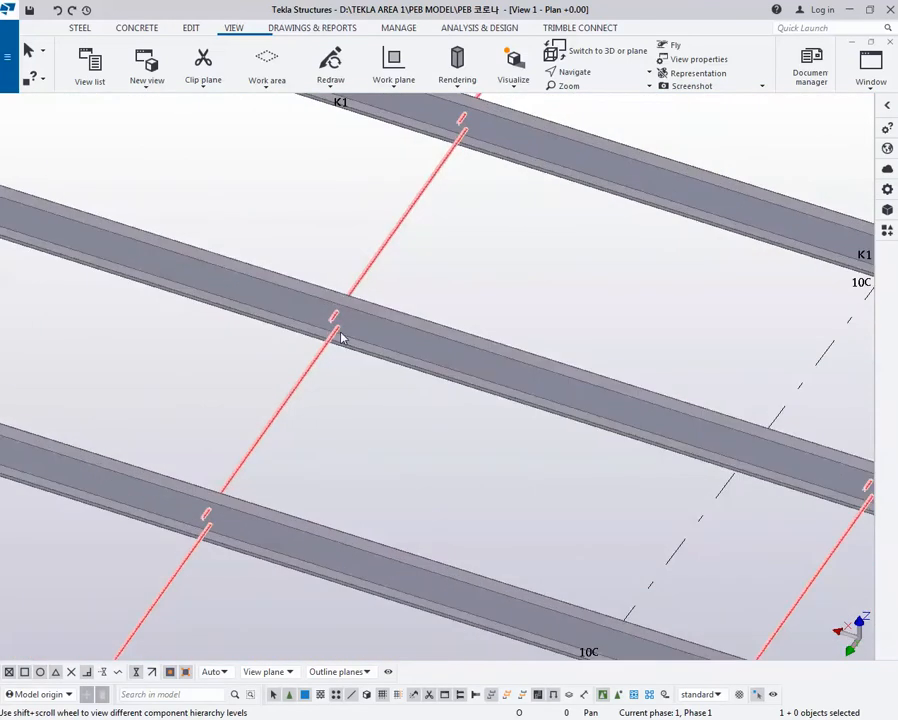
scroll(350, 375, "down", 1)
scroll(352, 375, "down", 6)
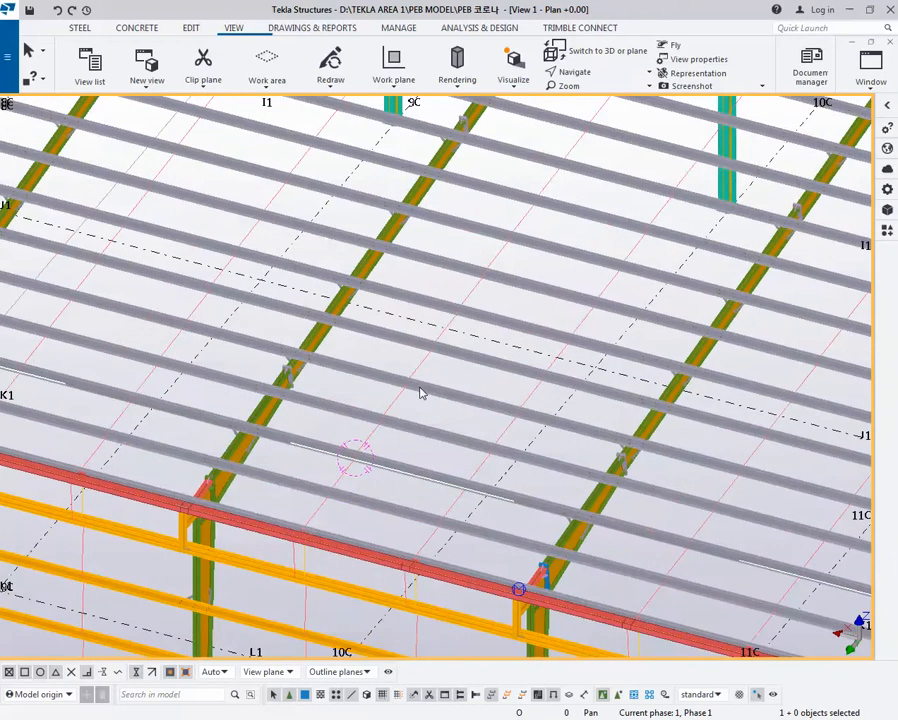
left_click(436, 342)
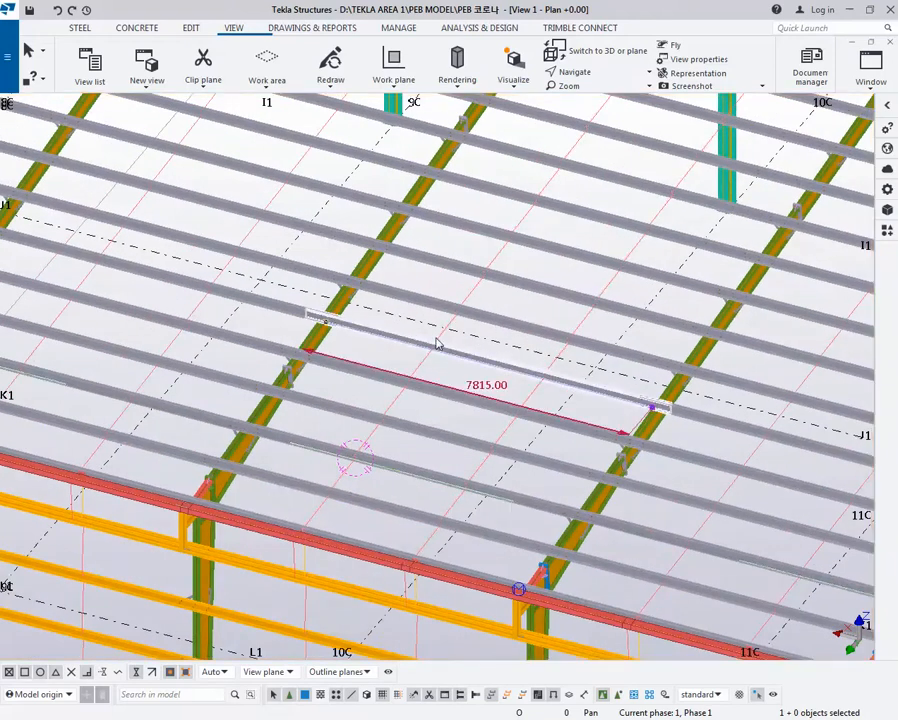
scroll(436, 342, "down", 3)
scroll(397, 435, "up", 4)
- Open the properties of the new anti-sag component, keeping the roof bay's sag rods visible beside the dialog
scroll(397, 435, "up", 8)
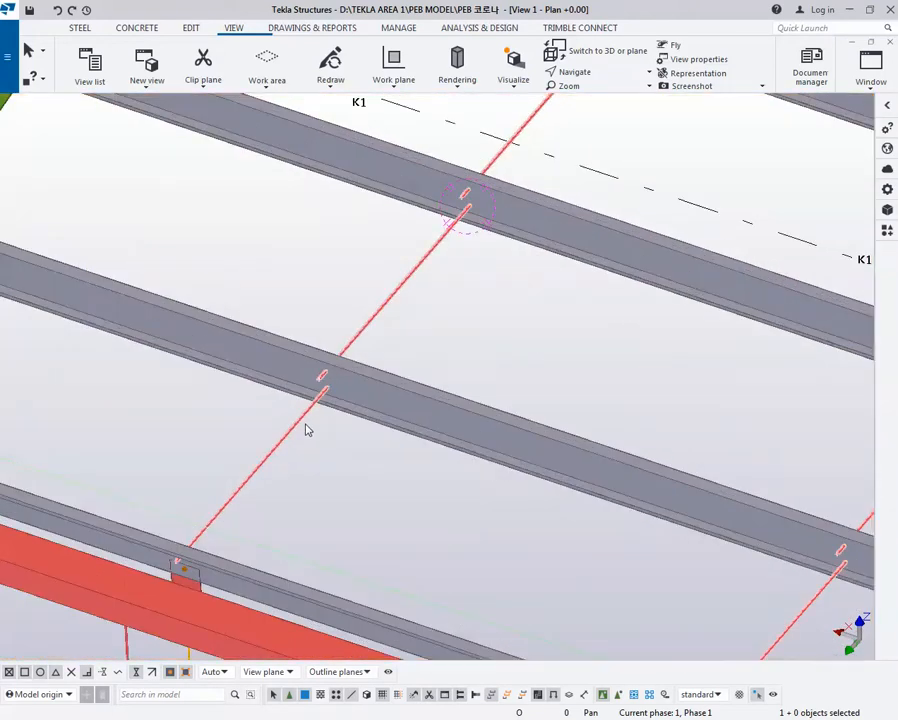
double_click(467, 207)
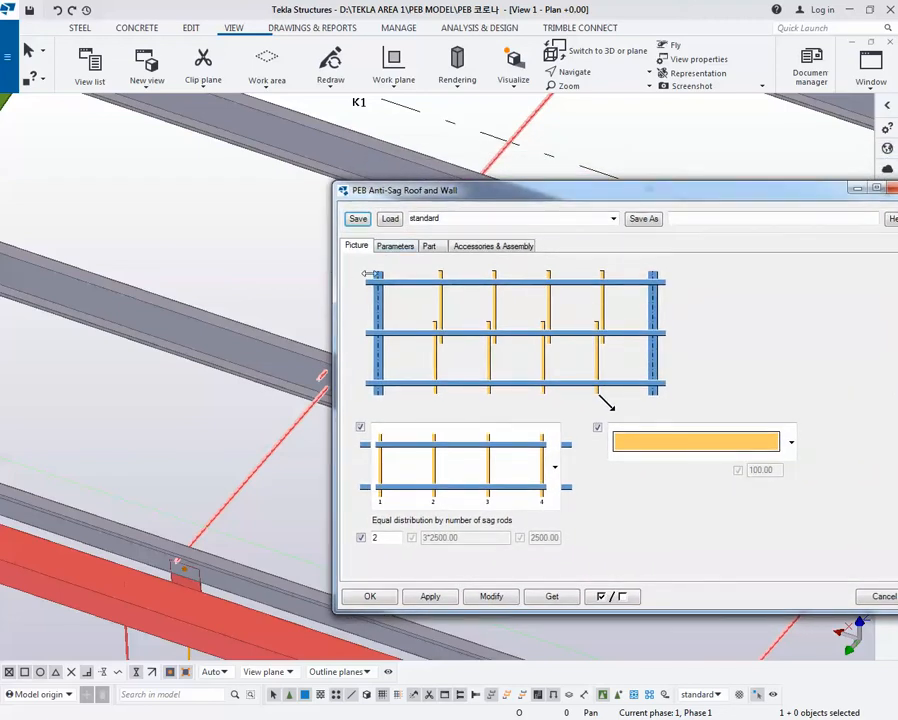
left_click_drag(463, 207, 433, 204)
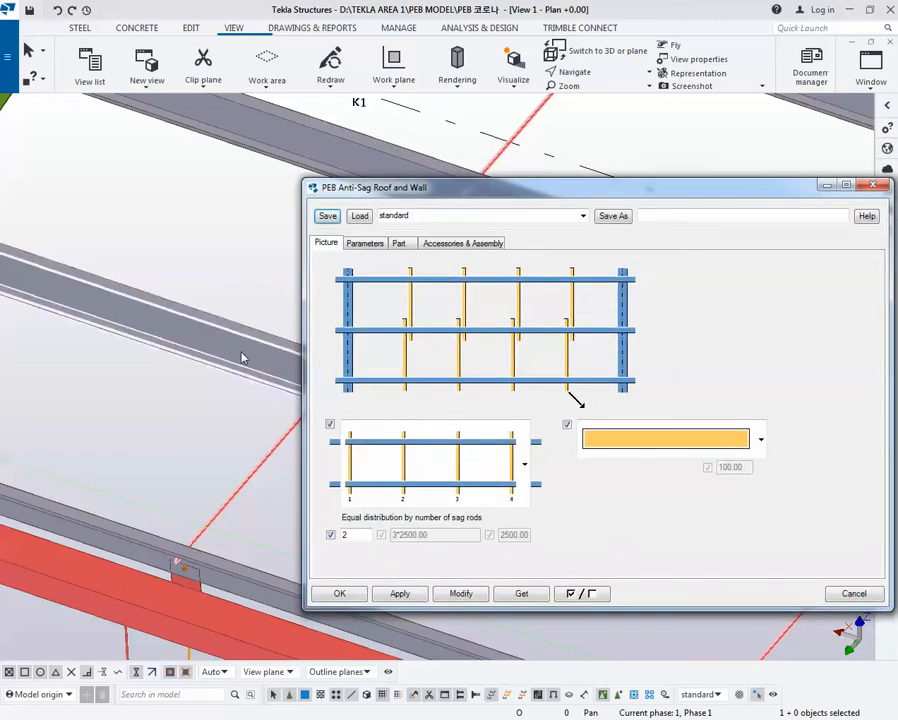
middle_click_drag(242, 356, 148, 323)
scroll(127, 330, "down", 4)
scroll(132, 313, "down", 2)
scroll(110, 326, "up", 2)
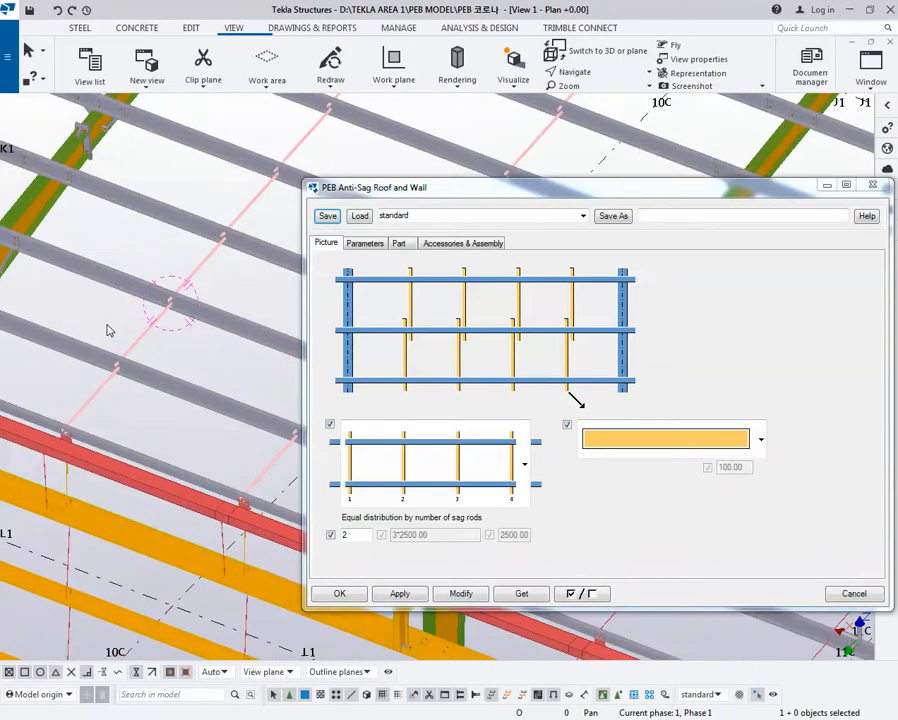
middle_click_drag(196, 430, 176, 444)
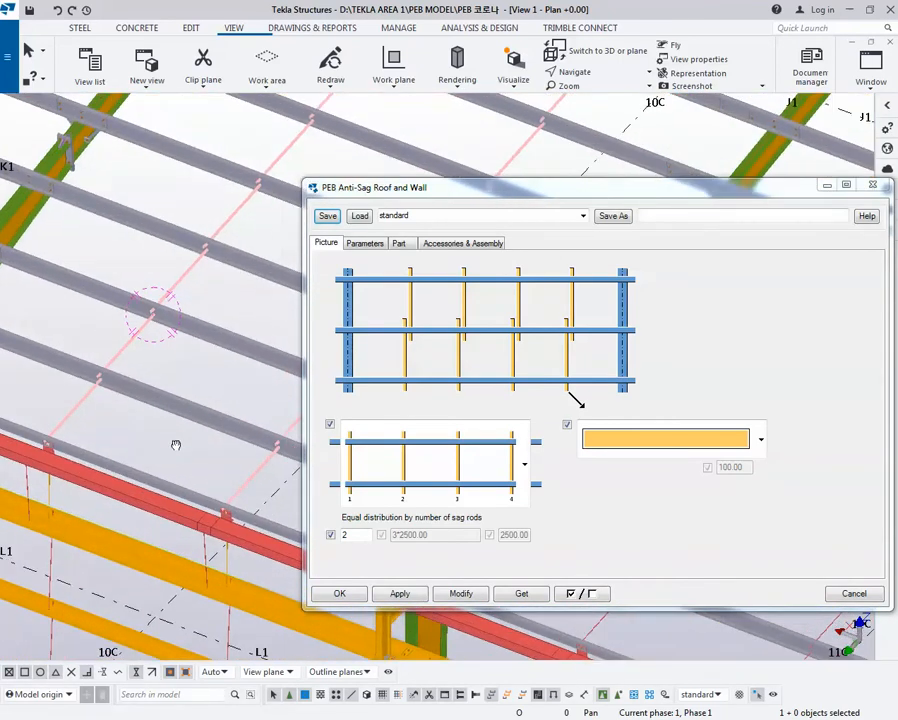
scroll(156, 412, "down", 2)
left_click_drag(422, 197, 552, 277)
mouse_move(305, 331)
middle_mouse_down("ctrl")
mouse_move(278, 350)
mouse_move(250, 342)
mouse_move(298, 334)
middle_mouse_up("ctrl")
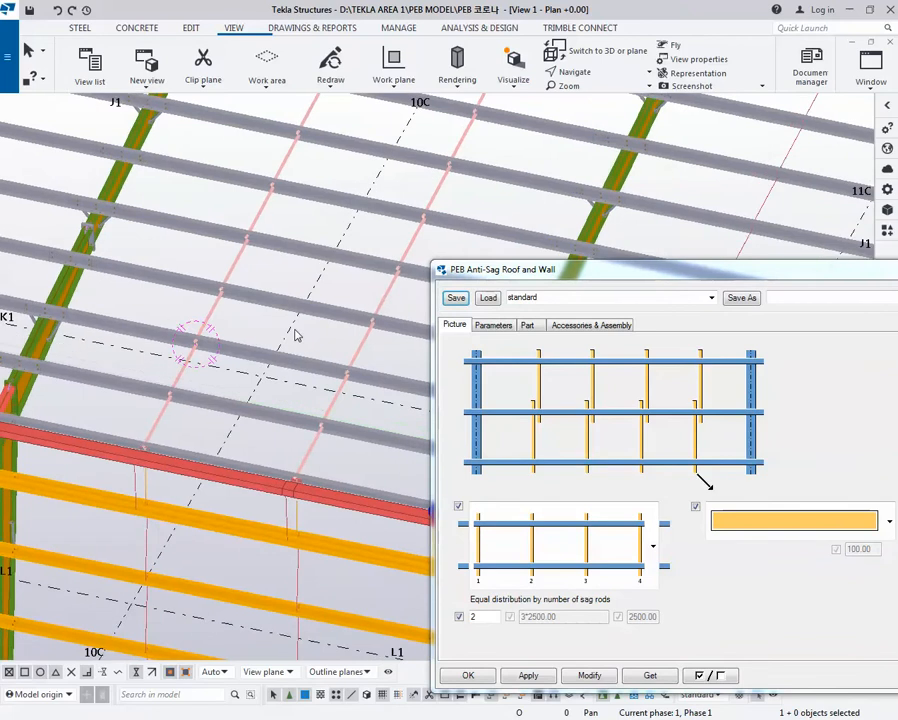
- Modify the component with 3 equally distributed sag rods, followed by 4
double_click(478, 616)
type("3")
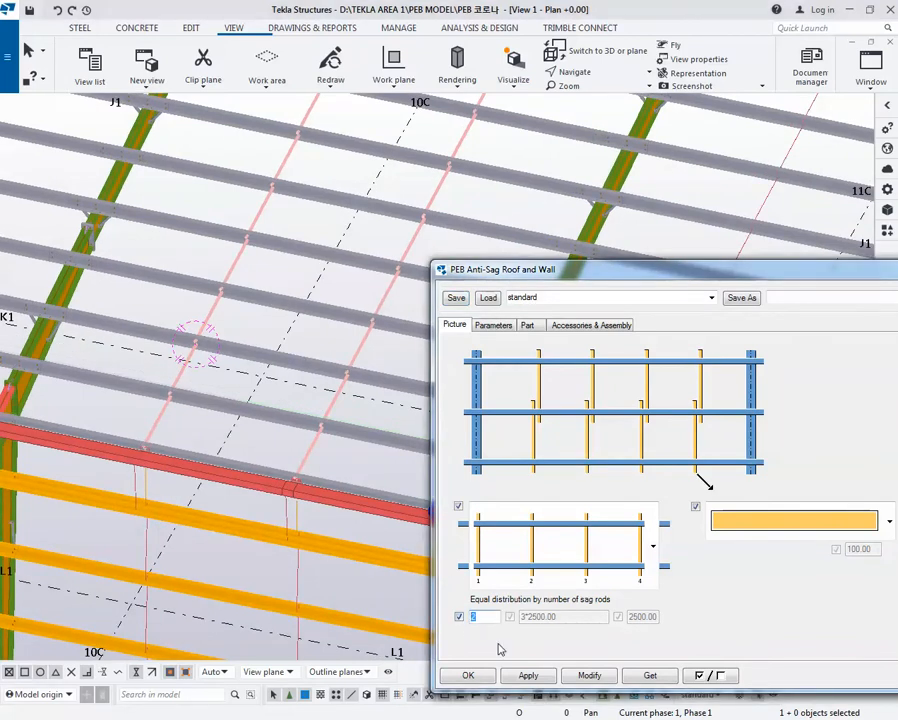
left_click(576, 680)
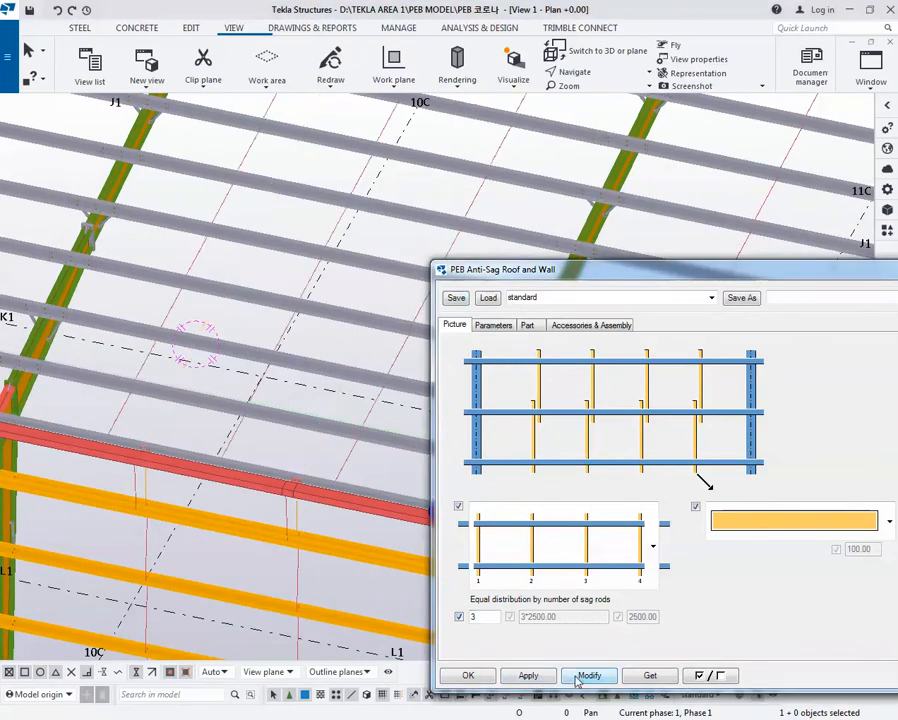
double_click(476, 616)
type("4")
left_click(588, 680)
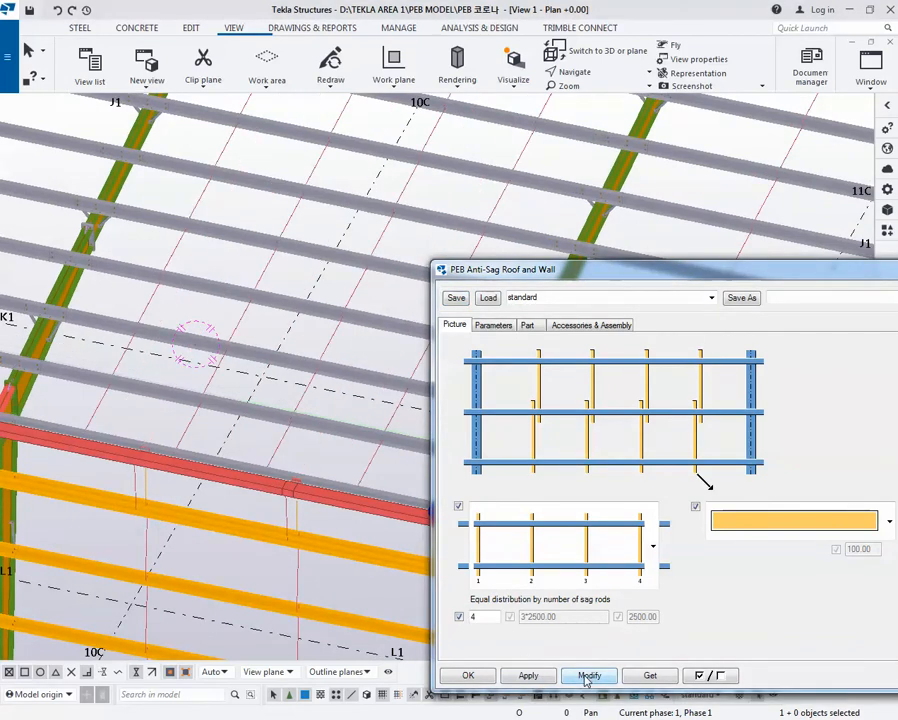
- Set the number of equally distributed sag rods to 5 and modify the component
double_click(483, 618)
type("5")
middle_click_drag(274, 460, 180, 364)
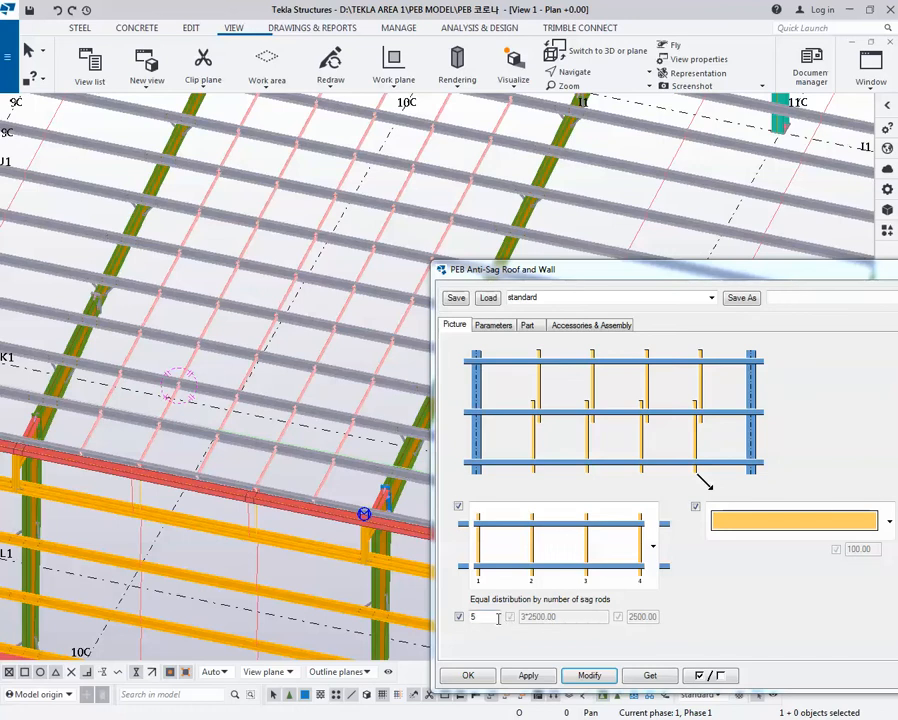
left_click(506, 577)
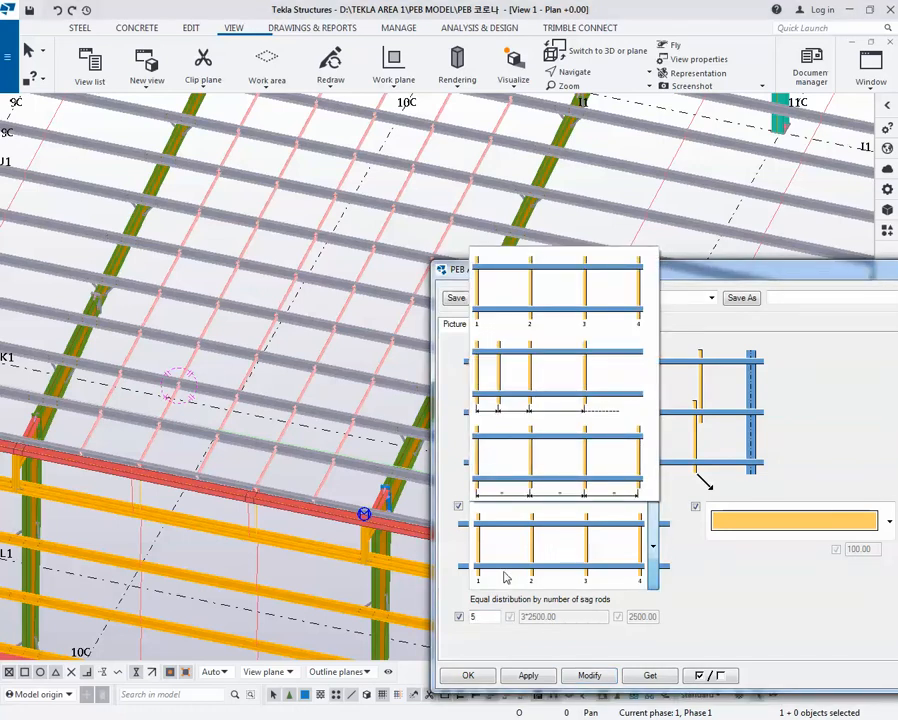
left_click(512, 405)
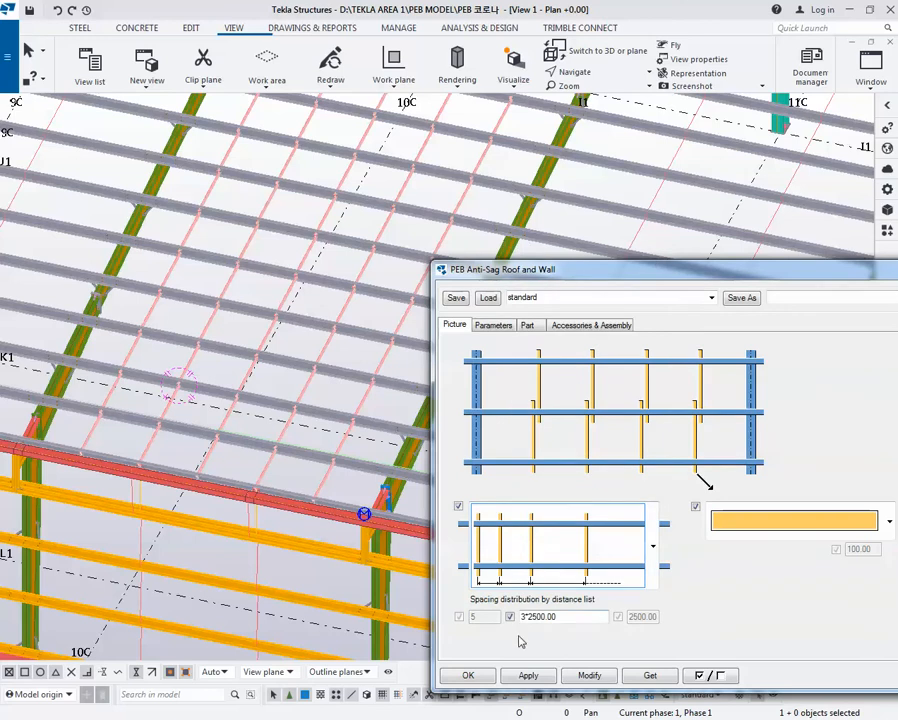
key("Tab")
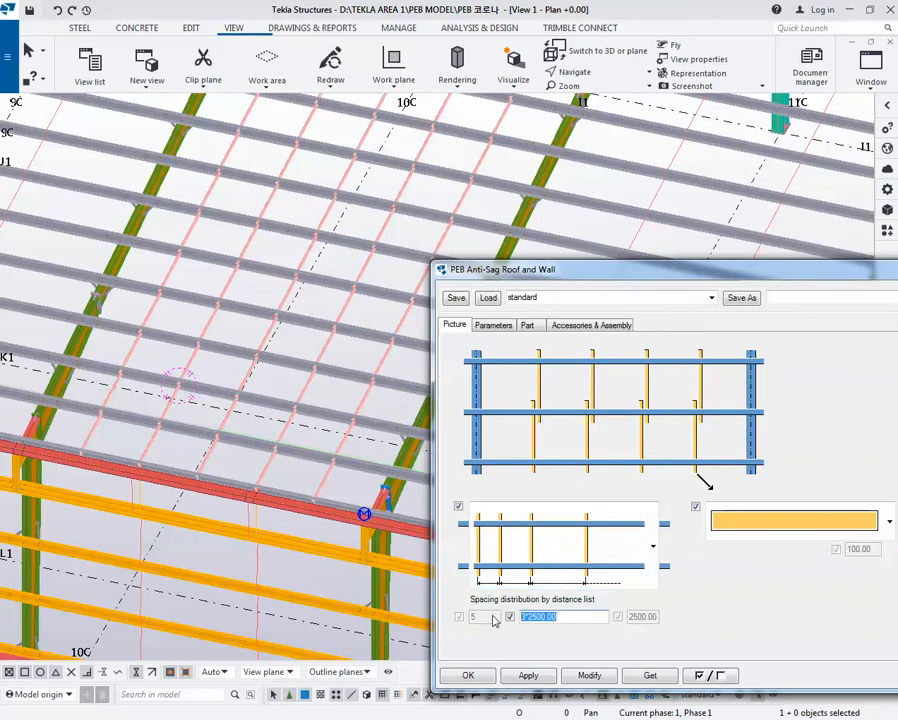
type("2000 3000 4000")
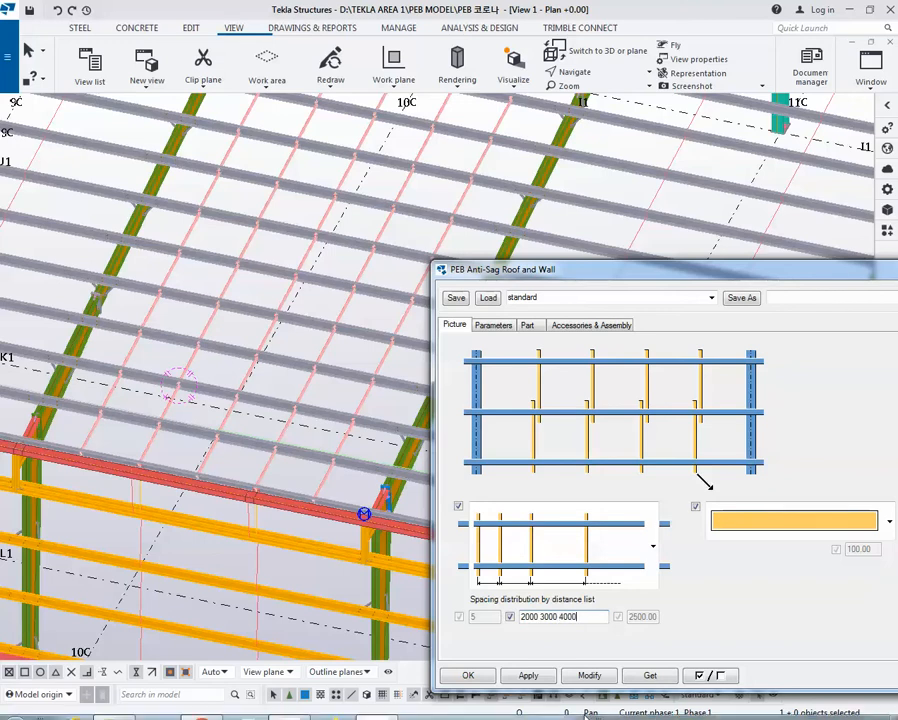
left_click(589, 675)
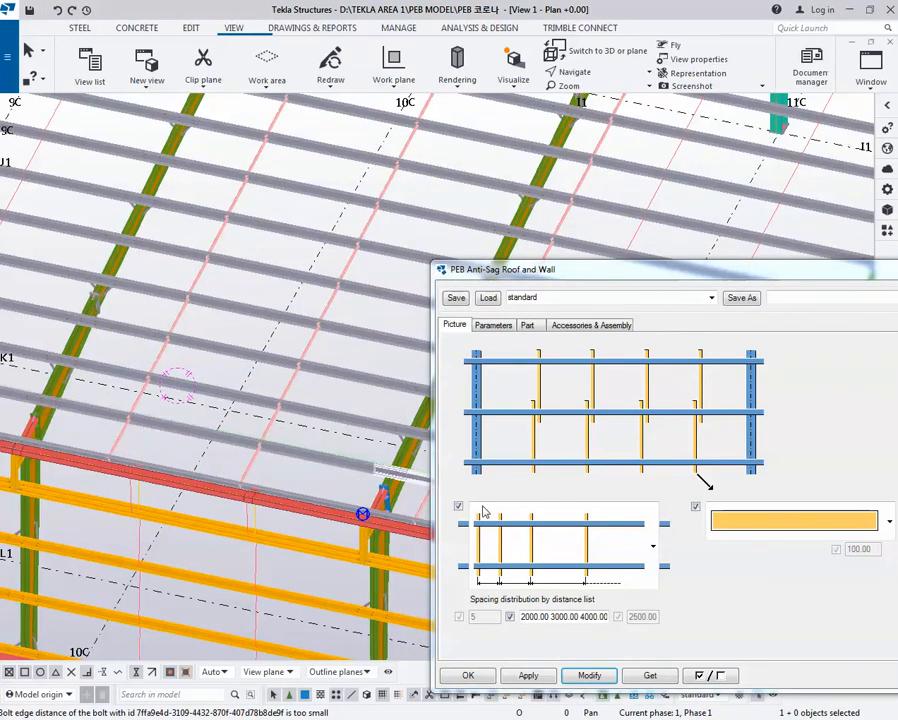
left_click(522, 617)
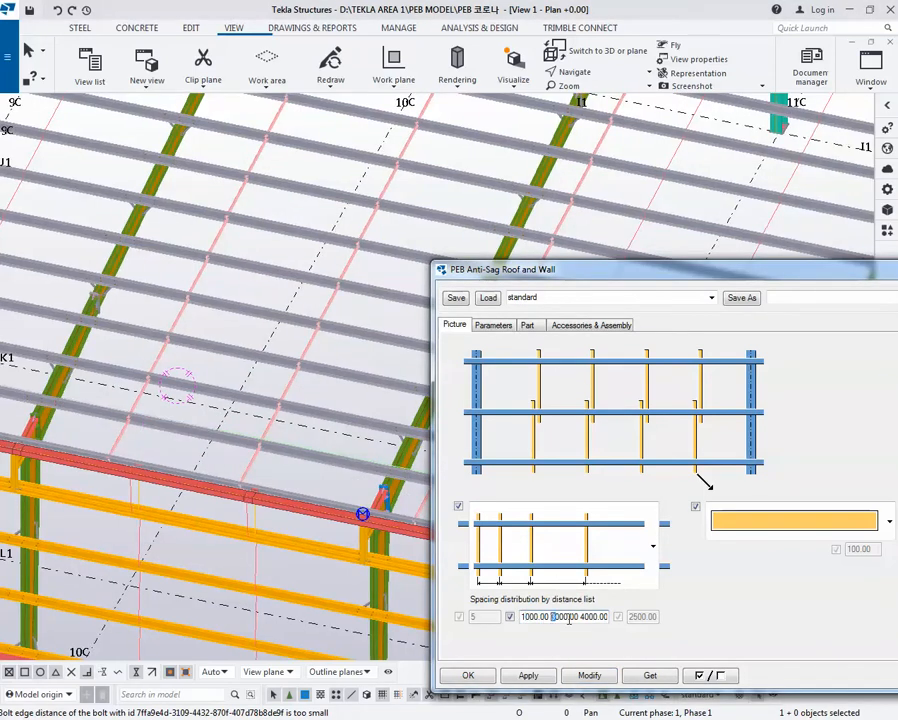
type("3")
left_click(583, 671)
middle_click_drag(206, 372, 222, 403)
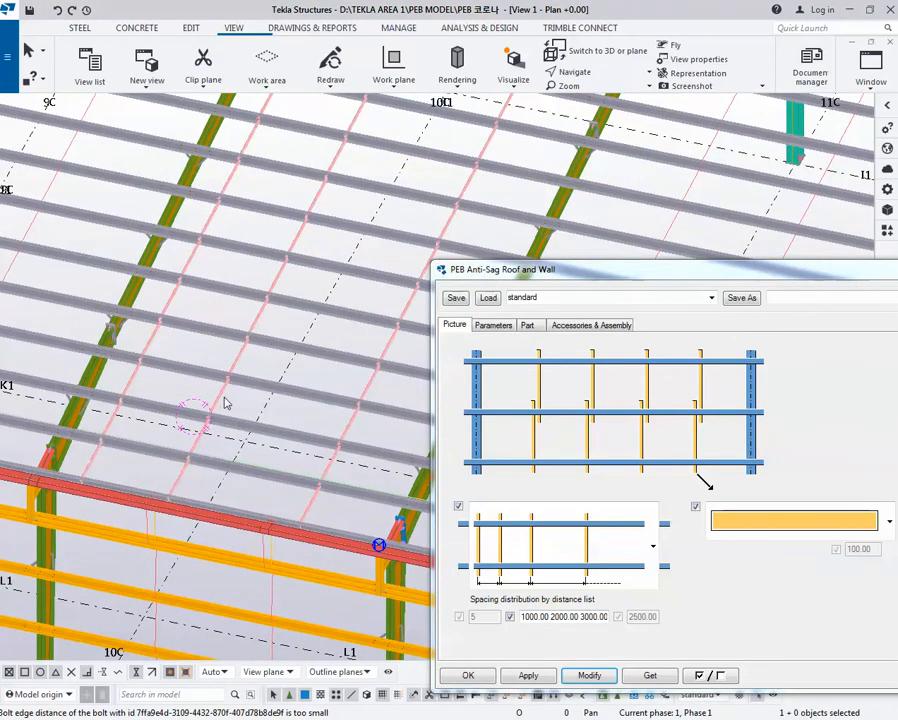
scroll(224, 398, "down", 3)
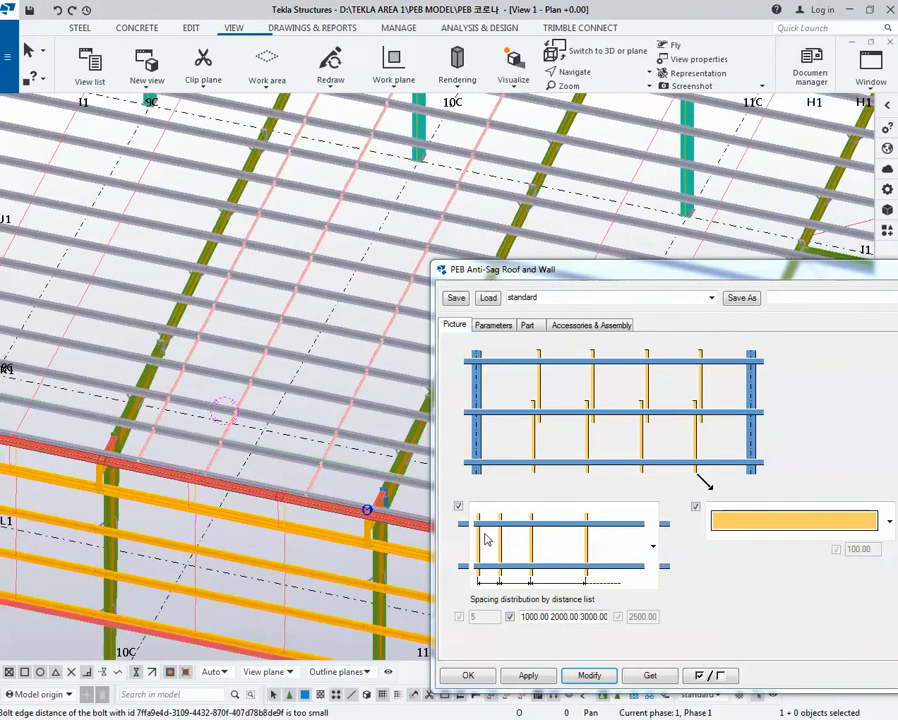
- Return to equal distribution by number of sag rods, set the number to 1, and modify the component
left_click(527, 556)
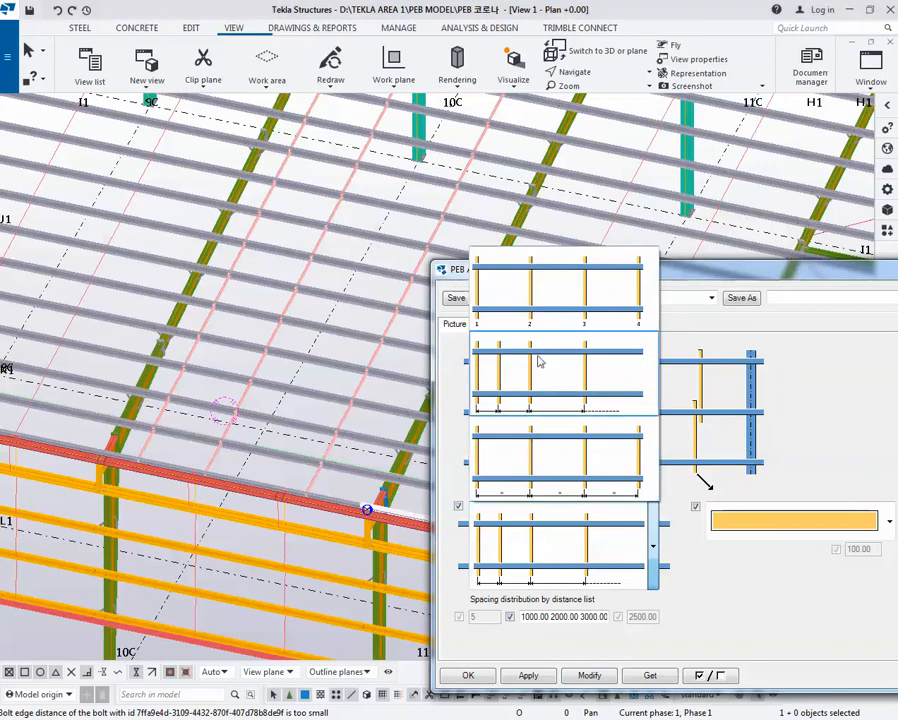
left_click(548, 305)
double_click(490, 616)
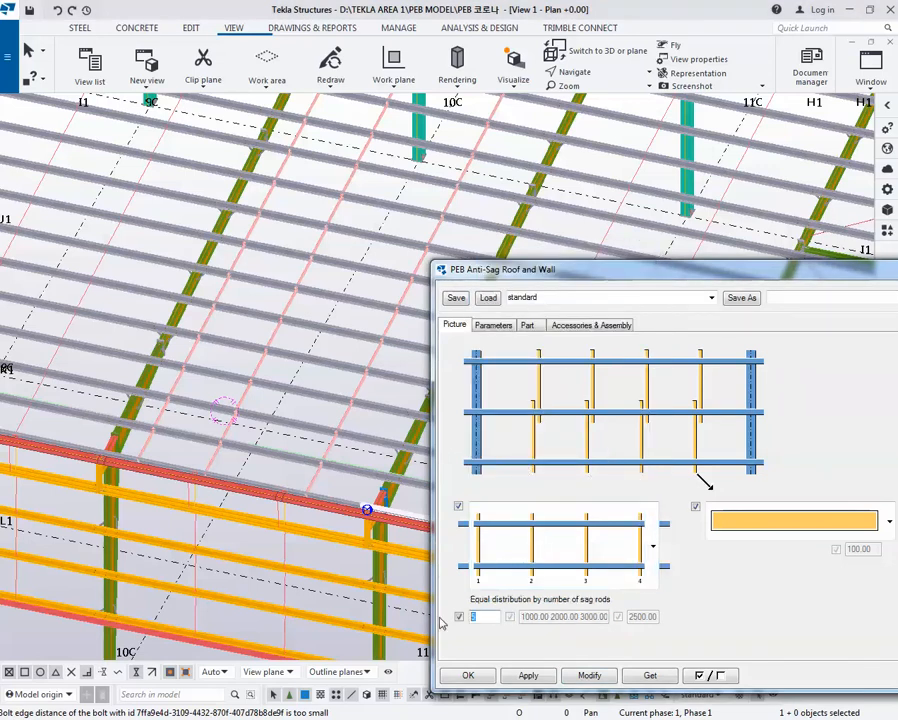
type("1")
left_click(580, 675)
scroll(267, 459, "up", 5)
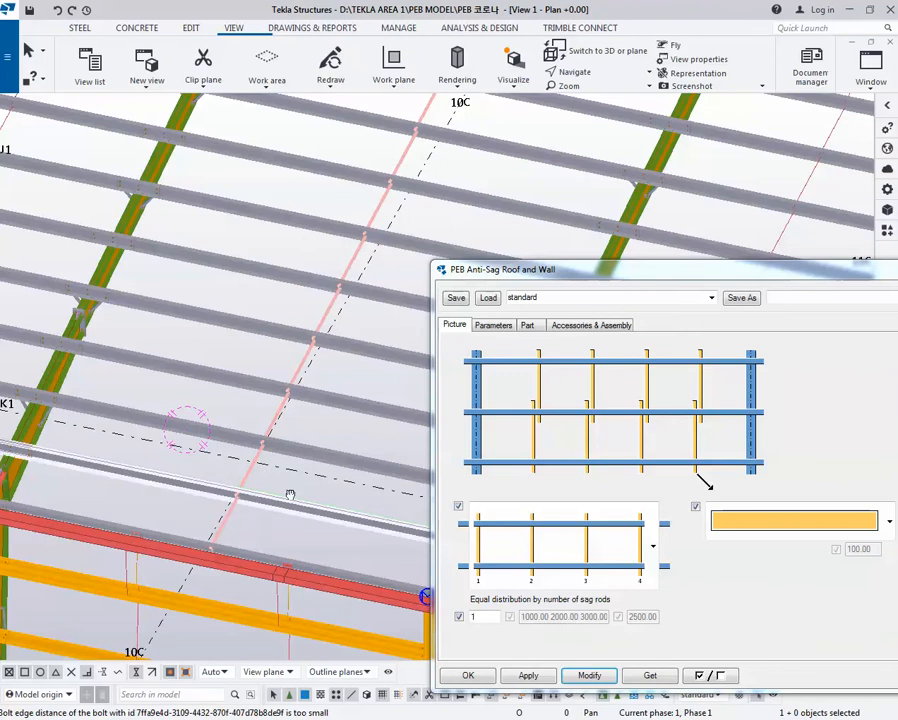
scroll(288, 488, "up", 2)
scroll(282, 462, "up", 2)
- Set the number of equally distributed sag rods to 2 and modify the component
double_click(485, 616)
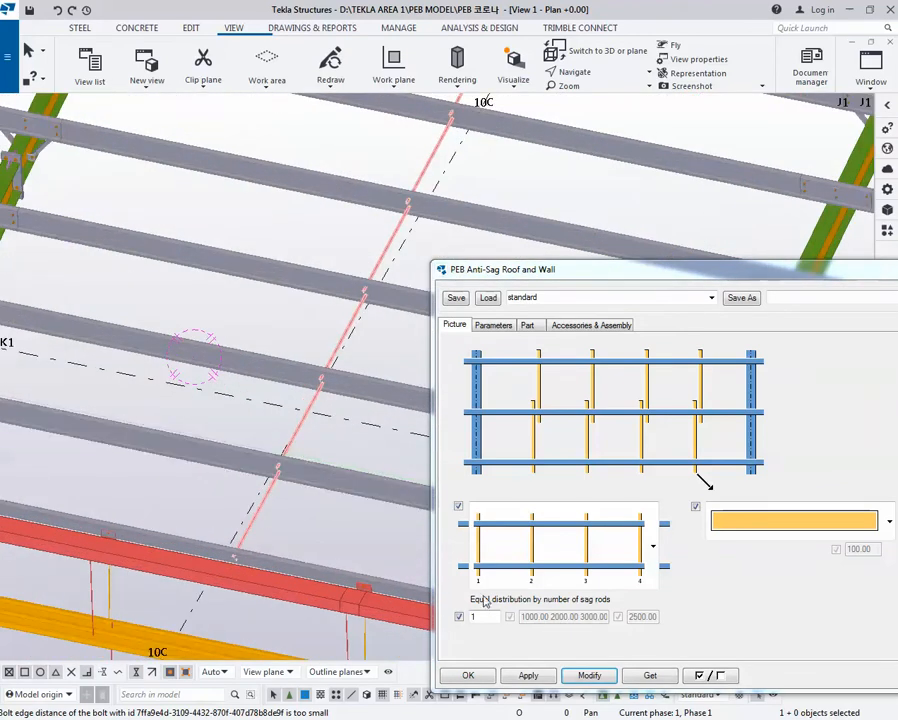
type("2")
left_click(589, 675)
scroll(270, 465, "down", 6)
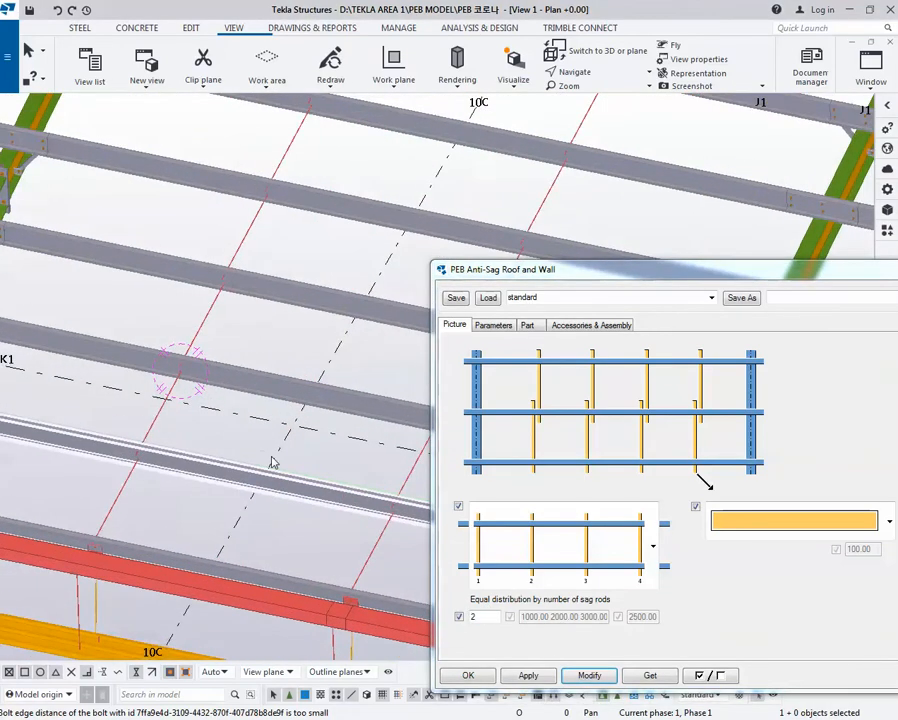
scroll(190, 458, "up", 5)
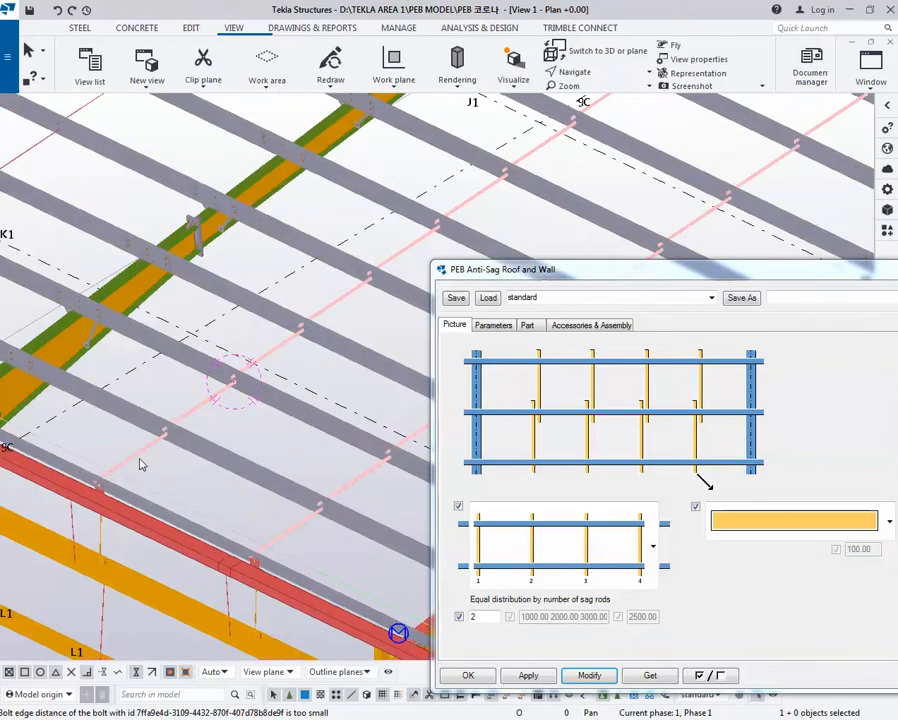
middle_click_drag(228, 390, 238, 382)
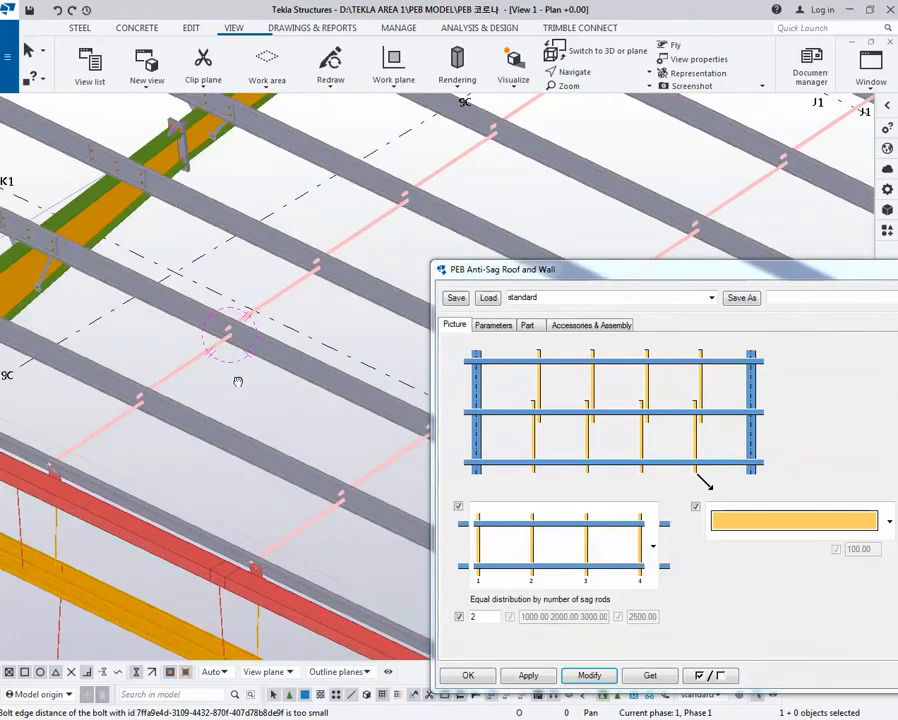
- Choose the rod type threaded only at both ends, with 100 mm thread length, and modify the component
left_click(742, 520)
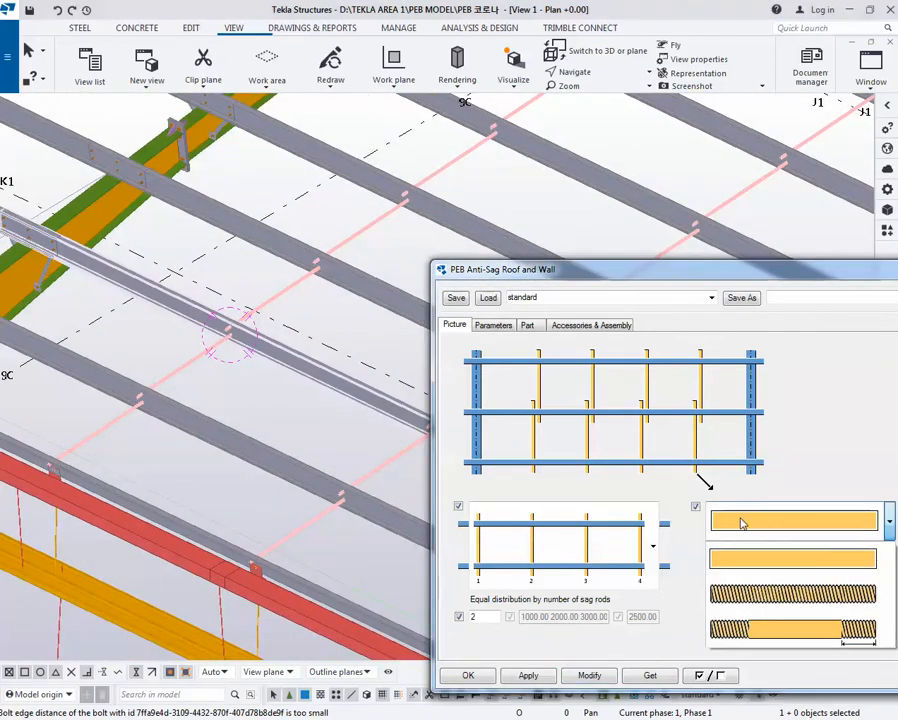
left_click(762, 630)
left_click(590, 675)
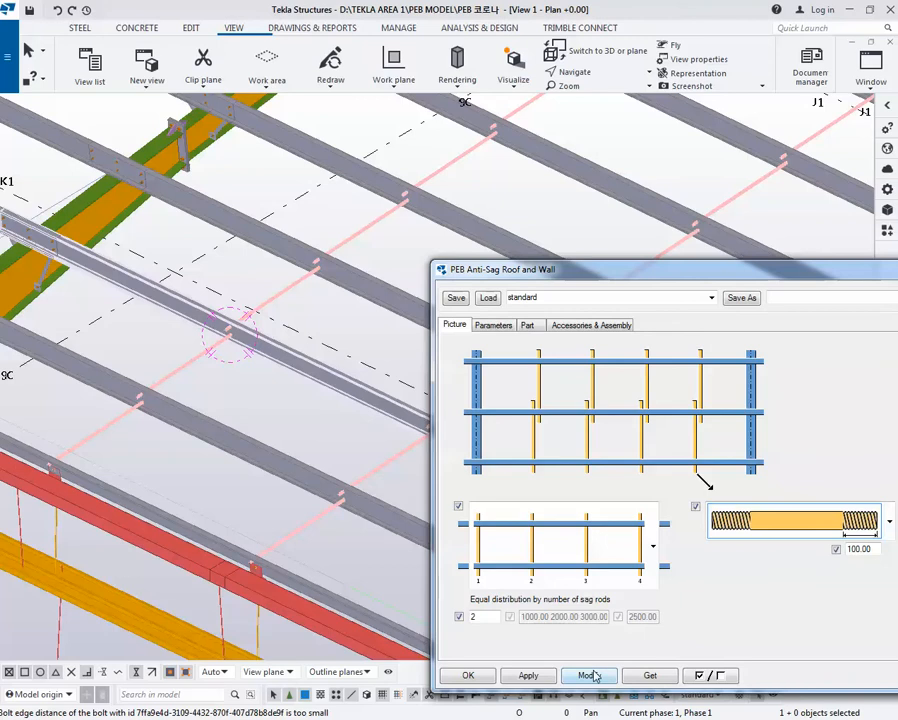
- Restore the plain, unthreaded rod type and modify the component
left_click(745, 521)
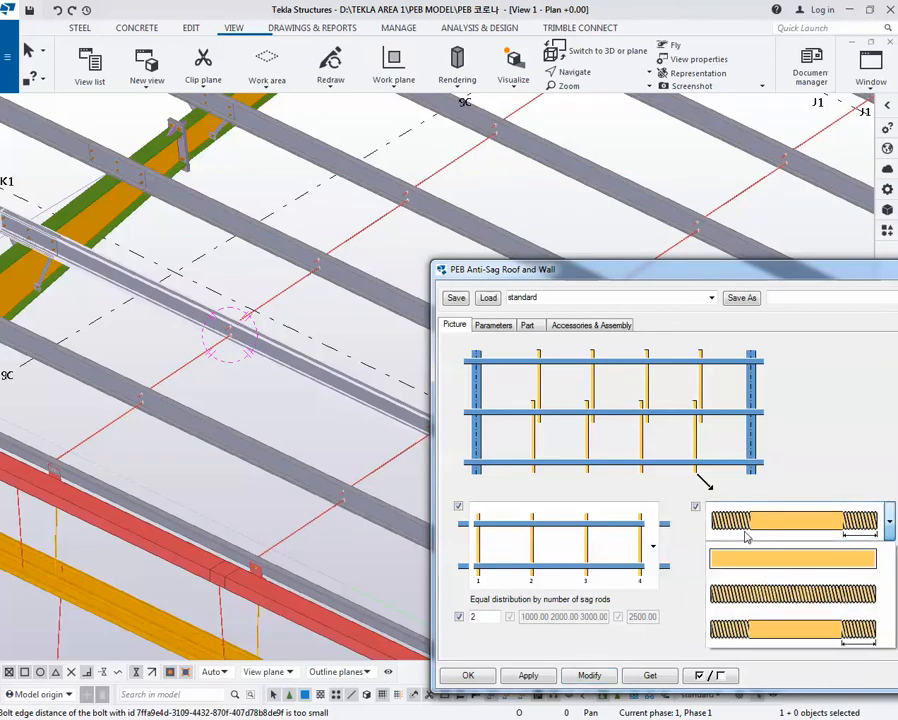
left_click(745, 536)
left_click(745, 530)
left_click(750, 561)
left_click(590, 673)
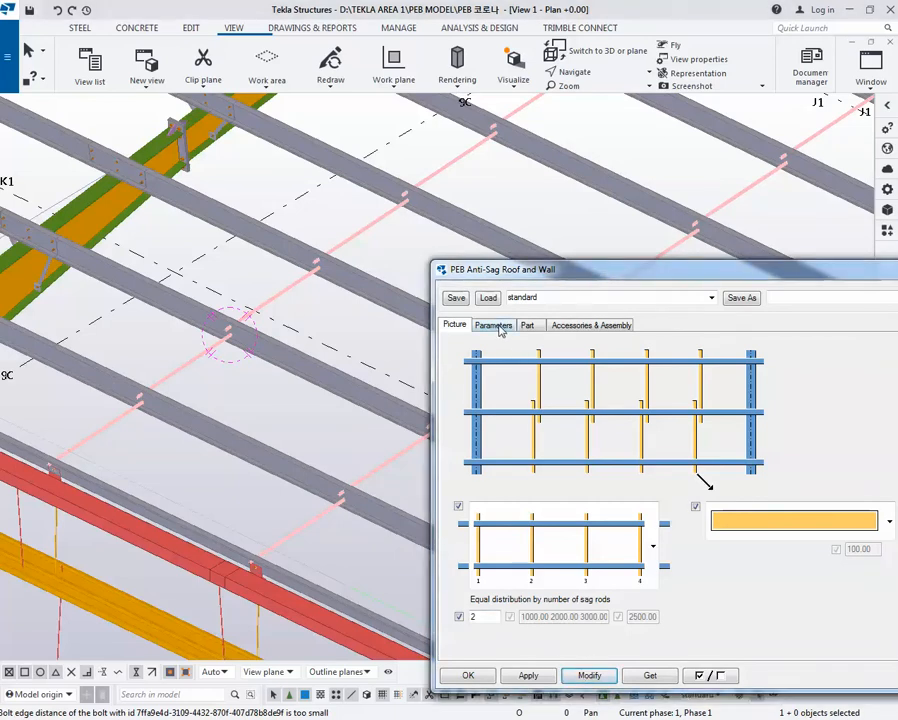
- Set the rod arrangement to slope down from one purlin's upper hole to the next purlin's lower hole, and modify the component
left_click(496, 326)
middle_click_drag(289, 380, 327, 372)
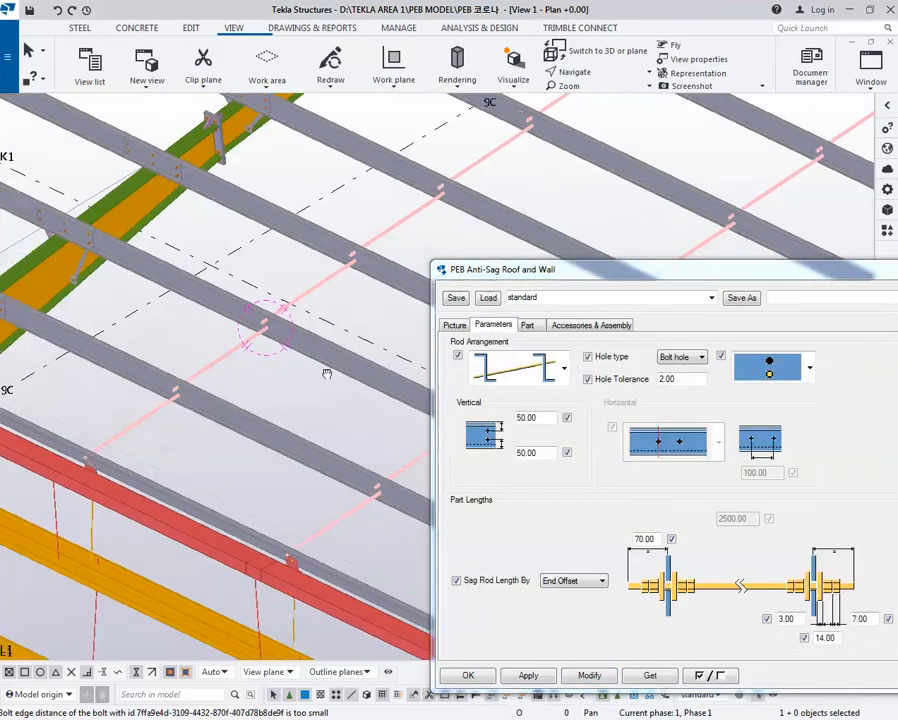
scroll(272, 359, "up", 1)
middle_click_drag(272, 359, 146, 386, "ctrl")
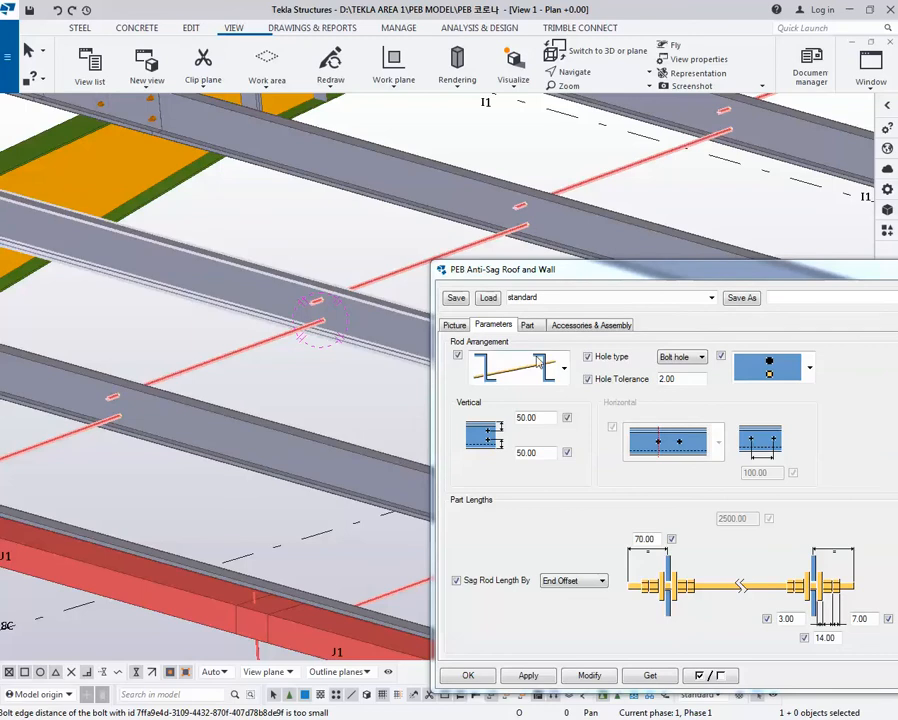
left_click(506, 379)
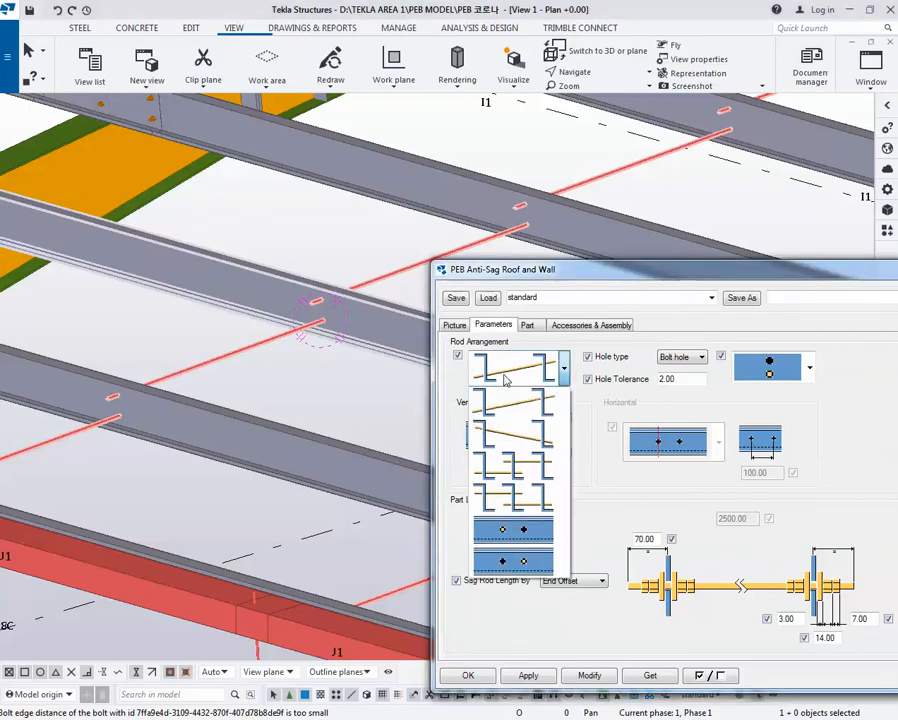
left_click(506, 438)
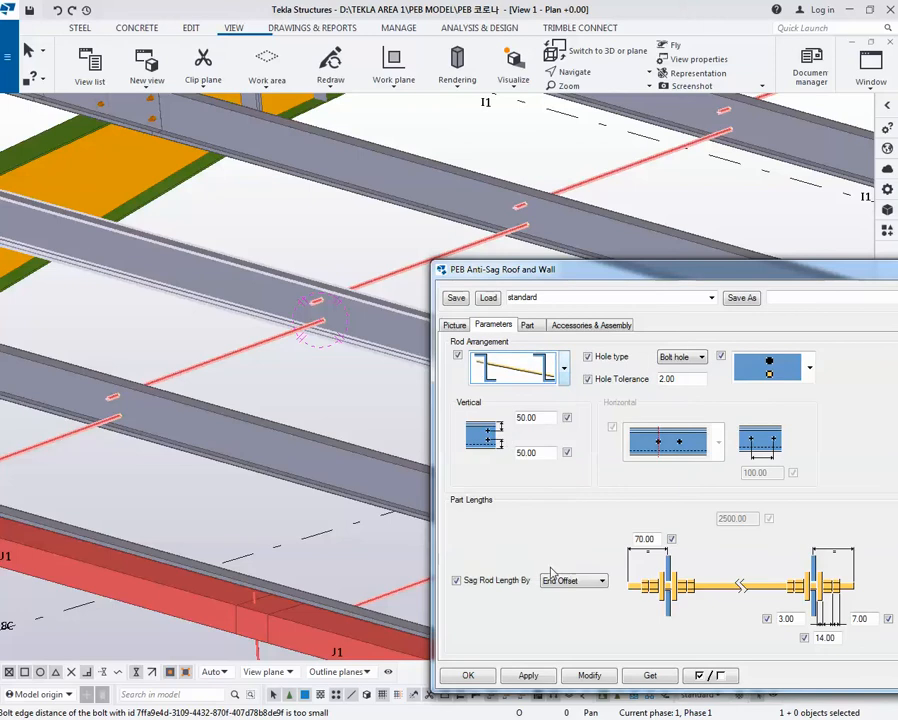
left_click(589, 675)
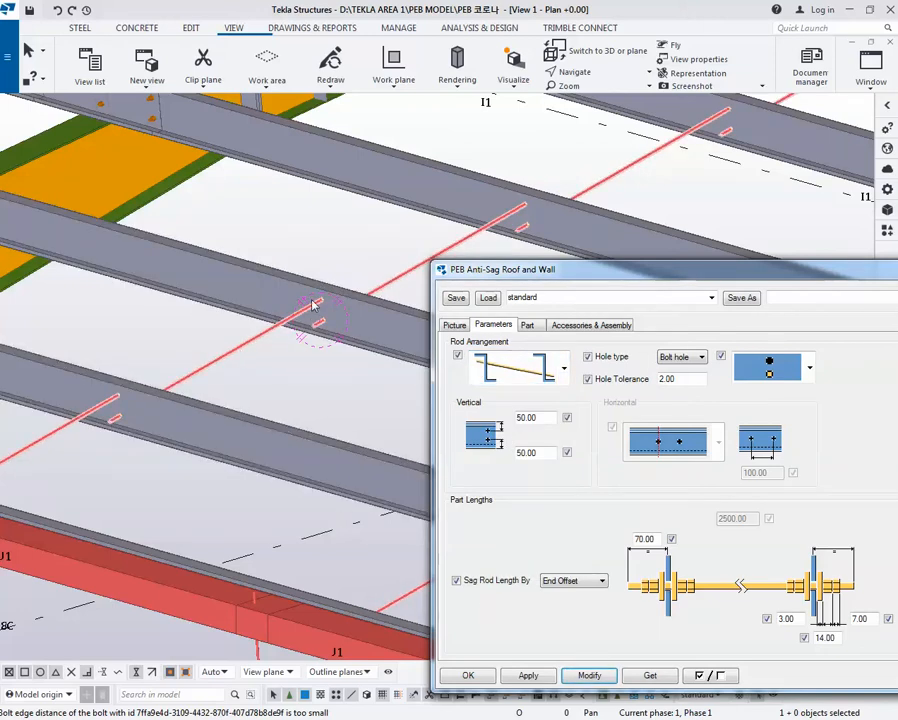
middle_click_drag(388, 276, 254, 326)
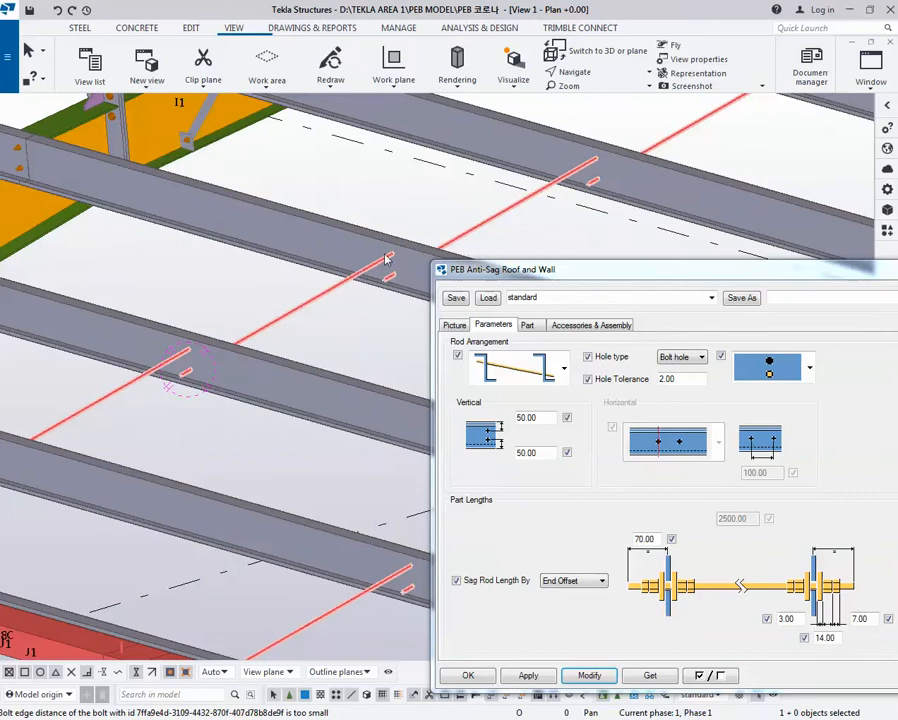
scroll(380, 263, "down", 3)
left_click(256, 340)
middle_click_drag(173, 353, 292, 347)
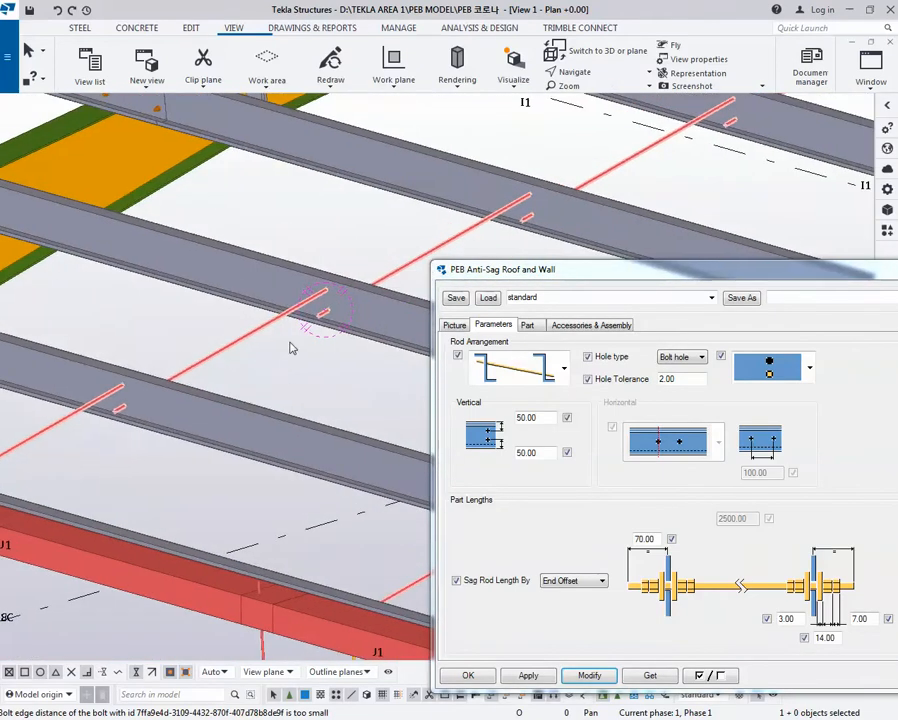
- Set the rod arrangement to parallel rods alternating between upper and lower holes, starting with the upper one, and modify the component
left_click(489, 370)
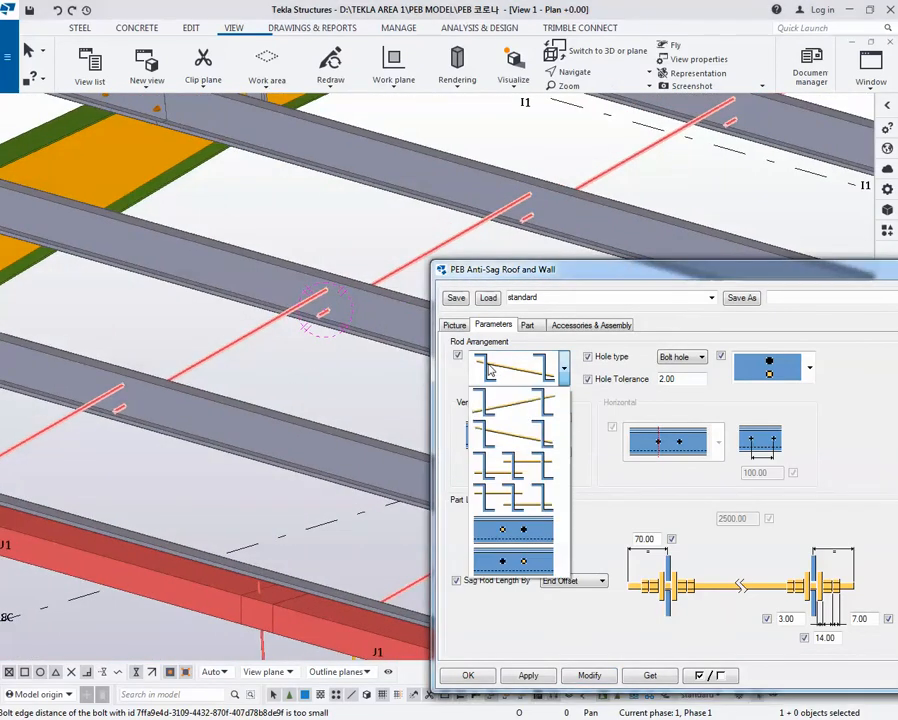
left_click(504, 506)
left_click(590, 675)
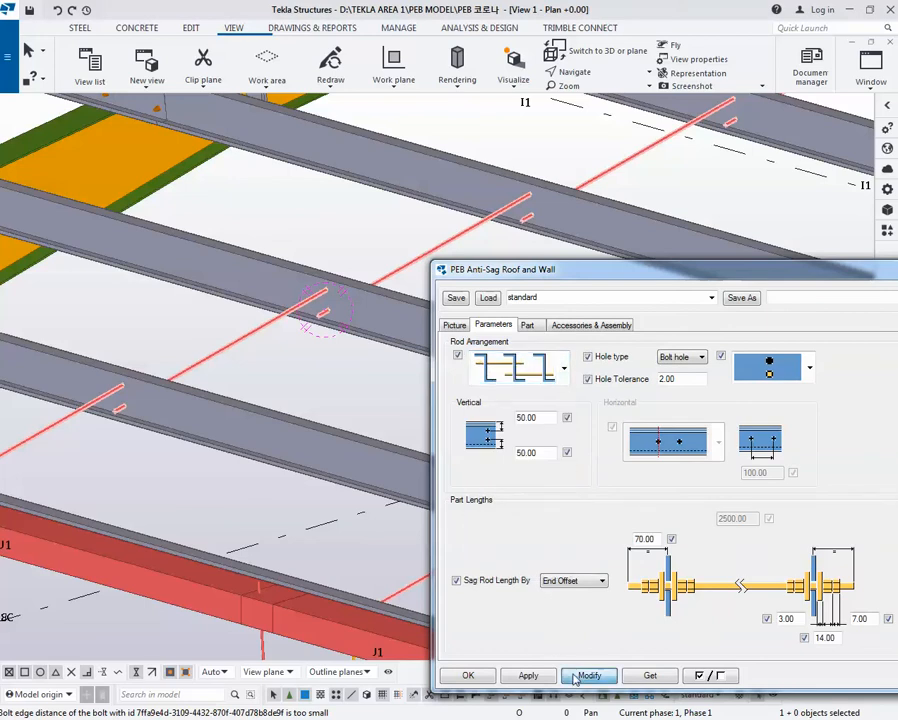
scroll(343, 288, "up", 3)
scroll(266, 350, "down", 3)
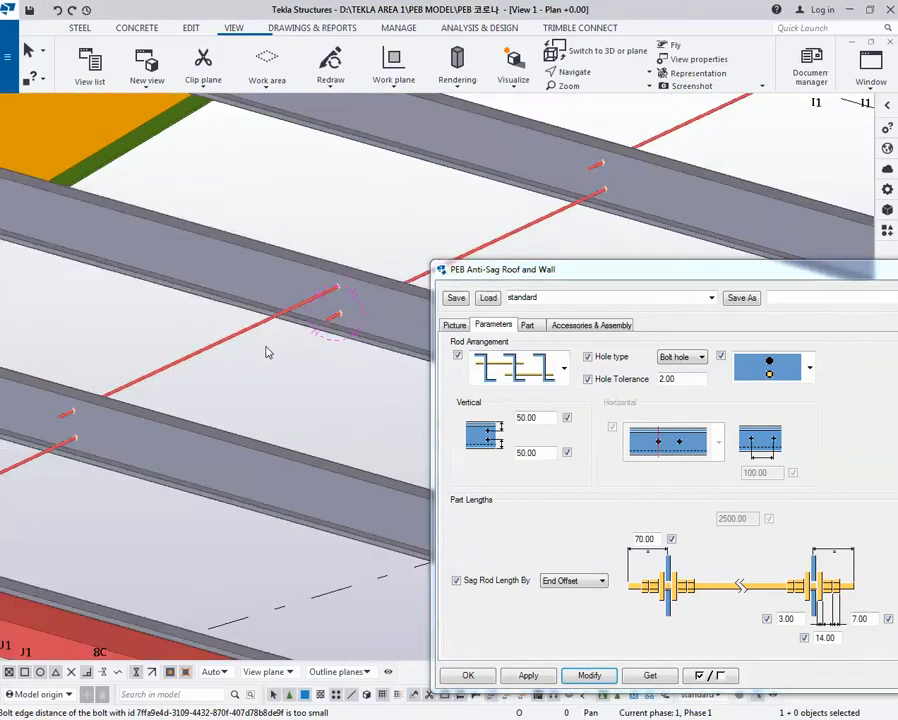
scroll(202, 400, "up", 6)
scroll(172, 360, "down", 5)
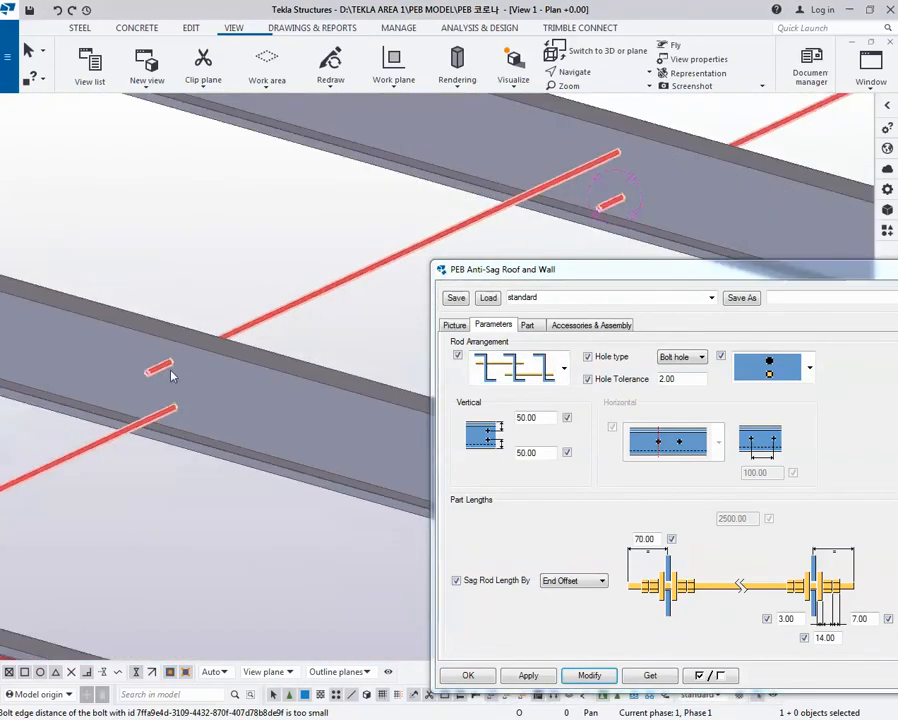
mouse_move(209, 390)
middle_mouse_down()
mouse_move(227, 368)
mouse_move(182, 372)
mouse_move(216, 365)
mouse_move(206, 367)
middle_mouse_up()
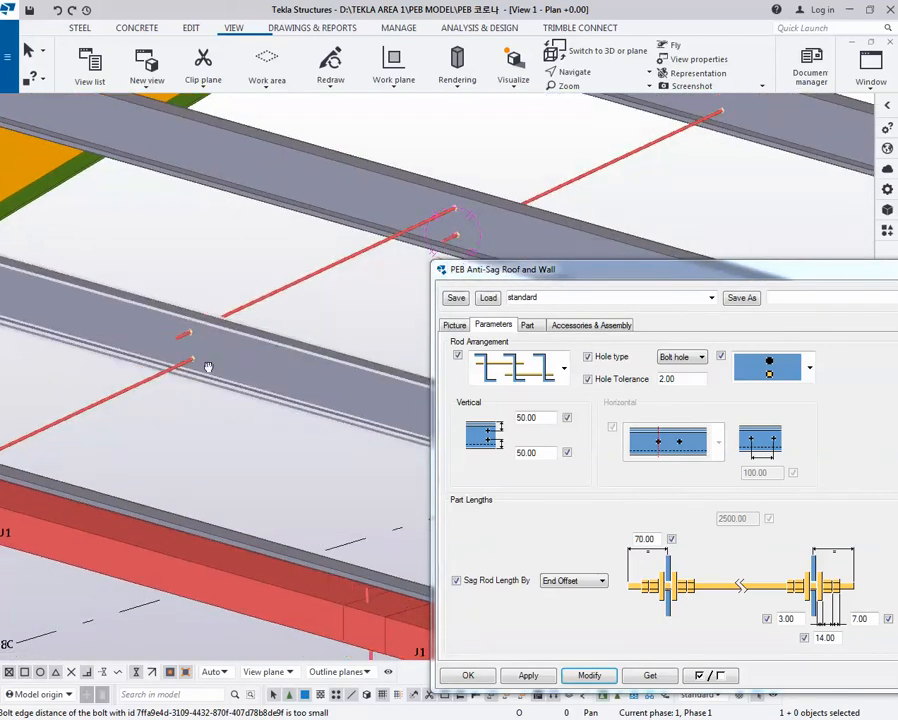
- Set the sag rod's part profile to D20 and modify the component
left_click(529, 326)
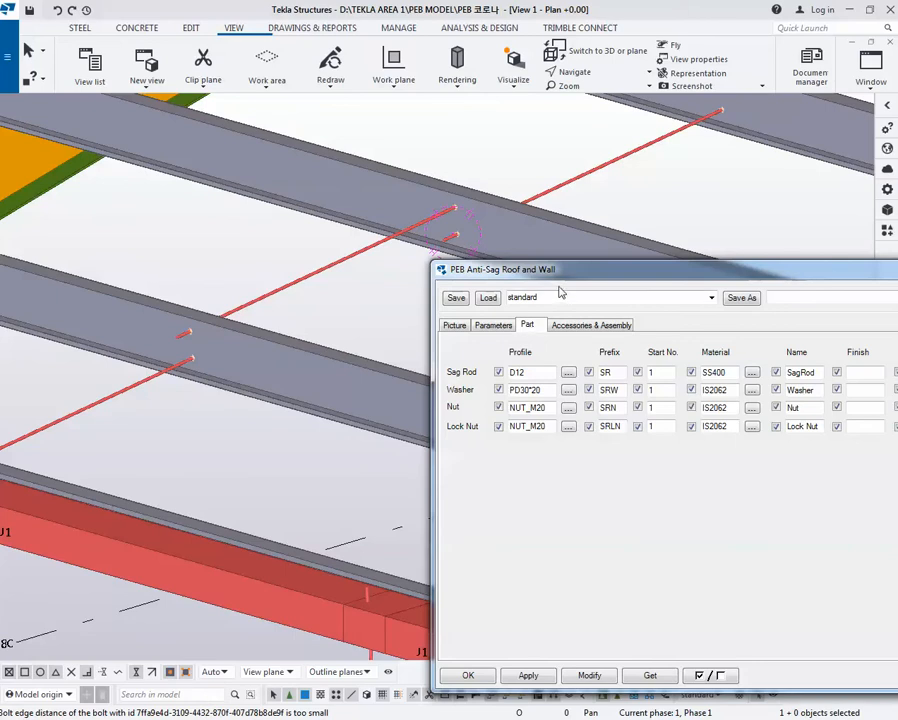
left_click_drag(566, 271, 540, 277)
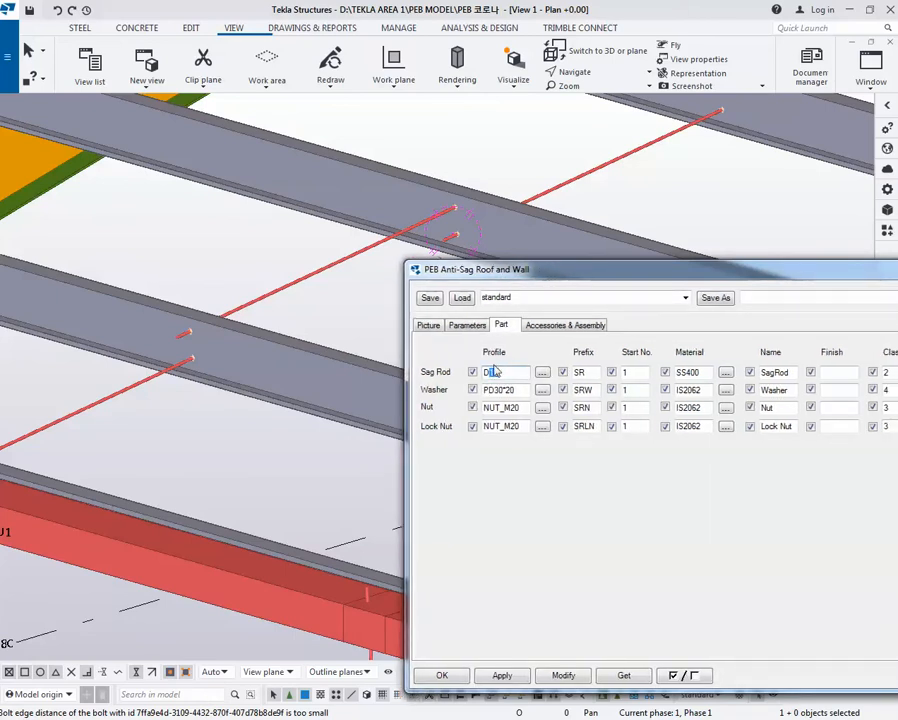
left_click(565, 673)
scroll(206, 356, "up", 3)
scroll(220, 402, "down", 4)
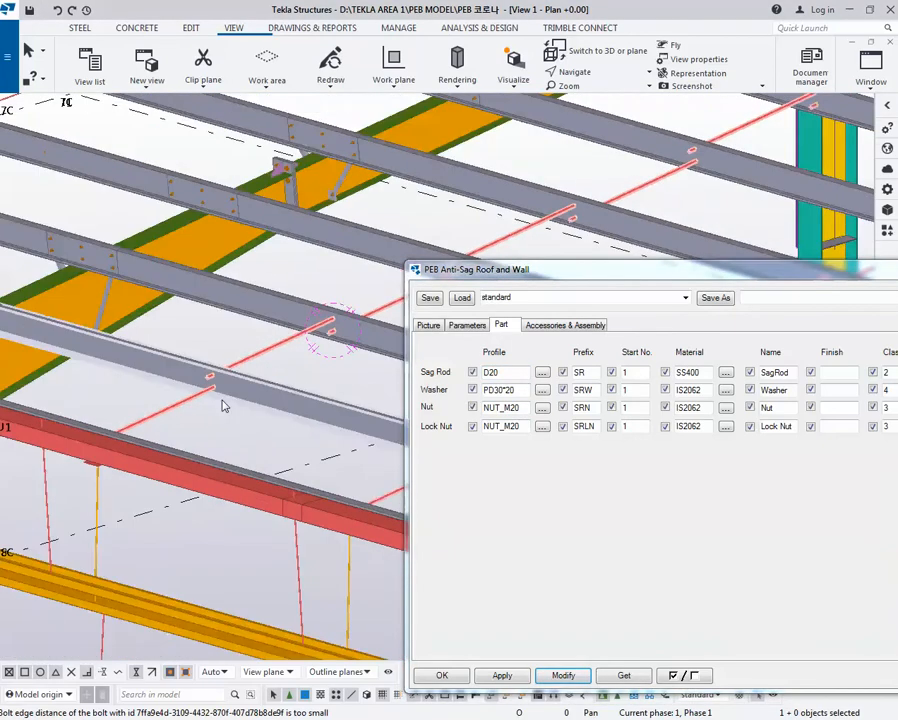
scroll(240, 414, "up", 4)
scroll(244, 378, "up", 3)
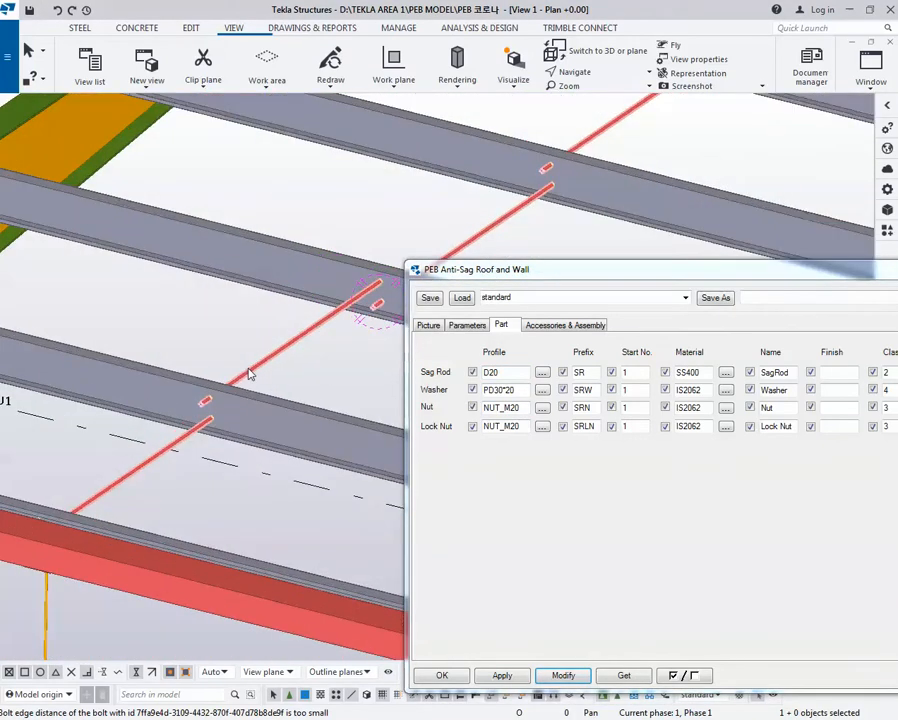
- Set the rod arrangement to slope up from one purlin's lower hole to the next purlin's upper hole, and modify the component
left_click(467, 326)
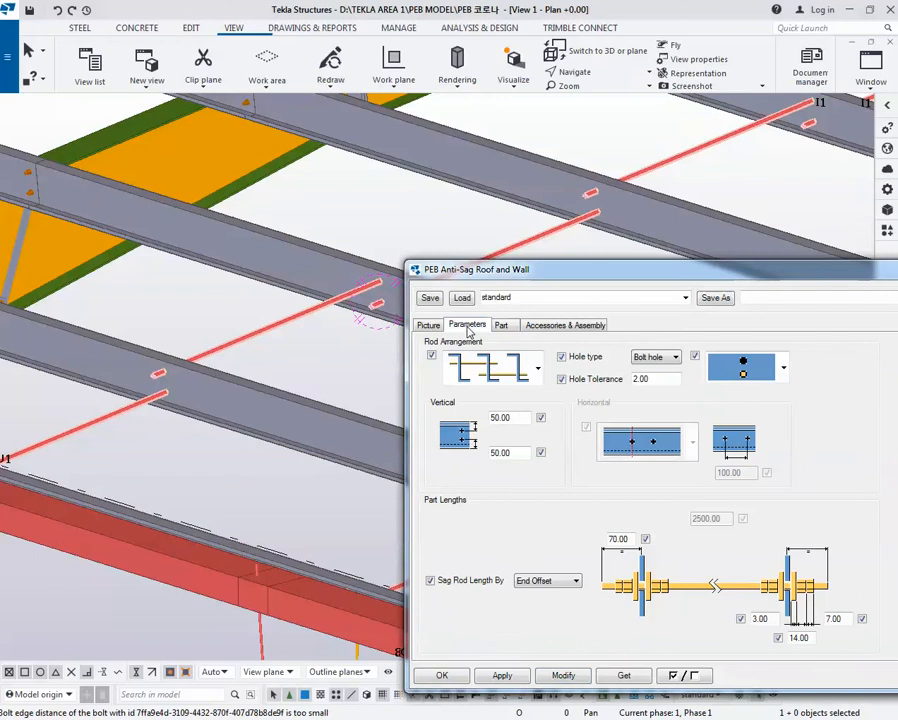
left_click(498, 327)
left_click(474, 326)
left_click(490, 367)
left_click(482, 402)
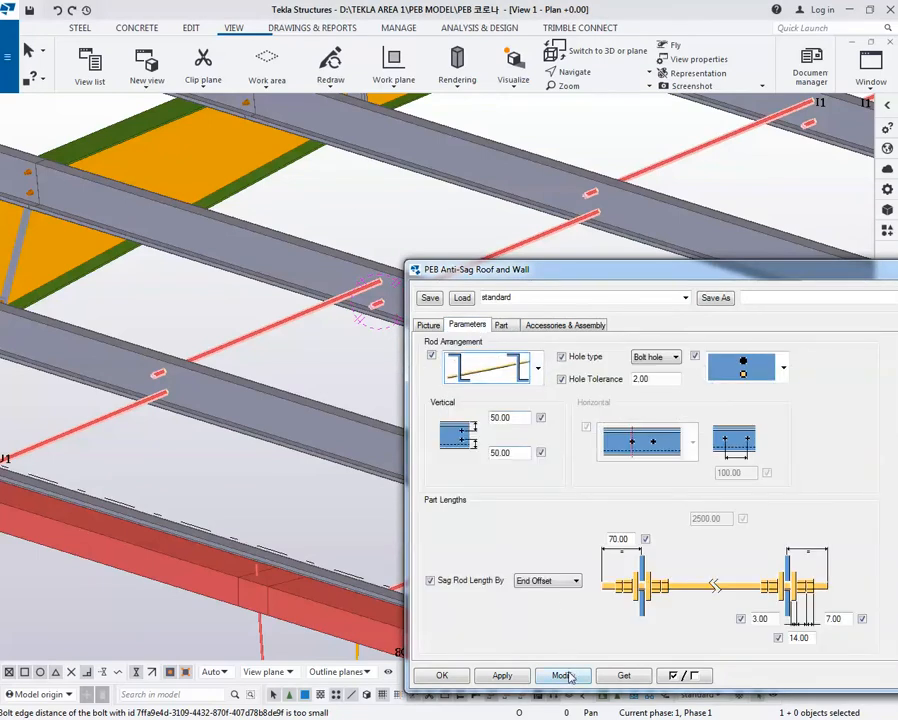
left_click(570, 678)
middle_click_drag(172, 394, 186, 382, "ctrl")
scroll(240, 366, "down", 2)
middle_click_drag(240, 358, 233, 343, "ctrl")
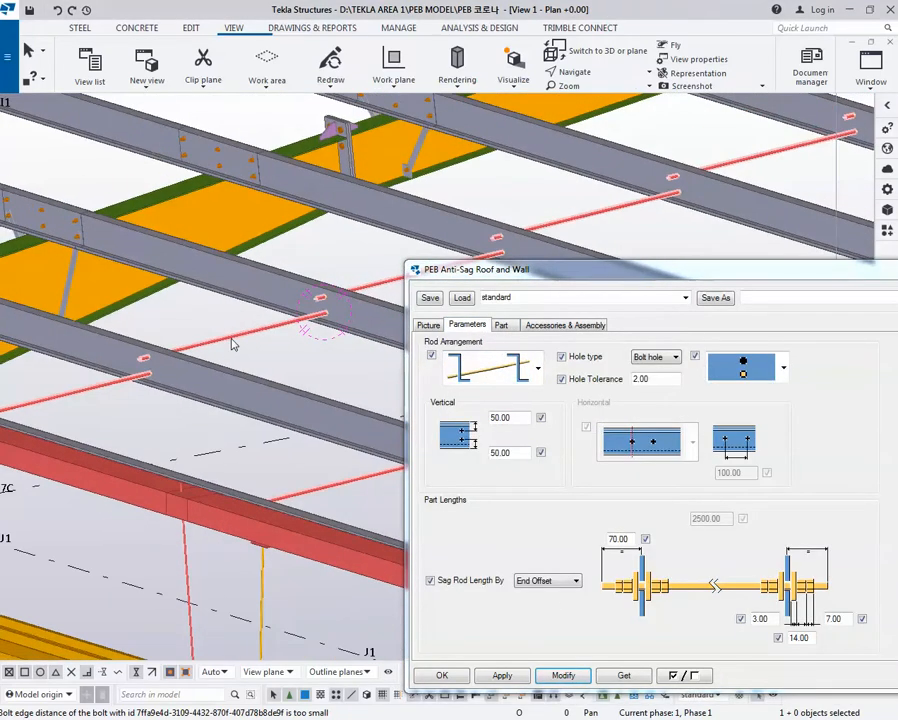
- Set the hole tolerance of the purlin bolt holes to 6 and modify the component
scroll(205, 375, "up", 8)
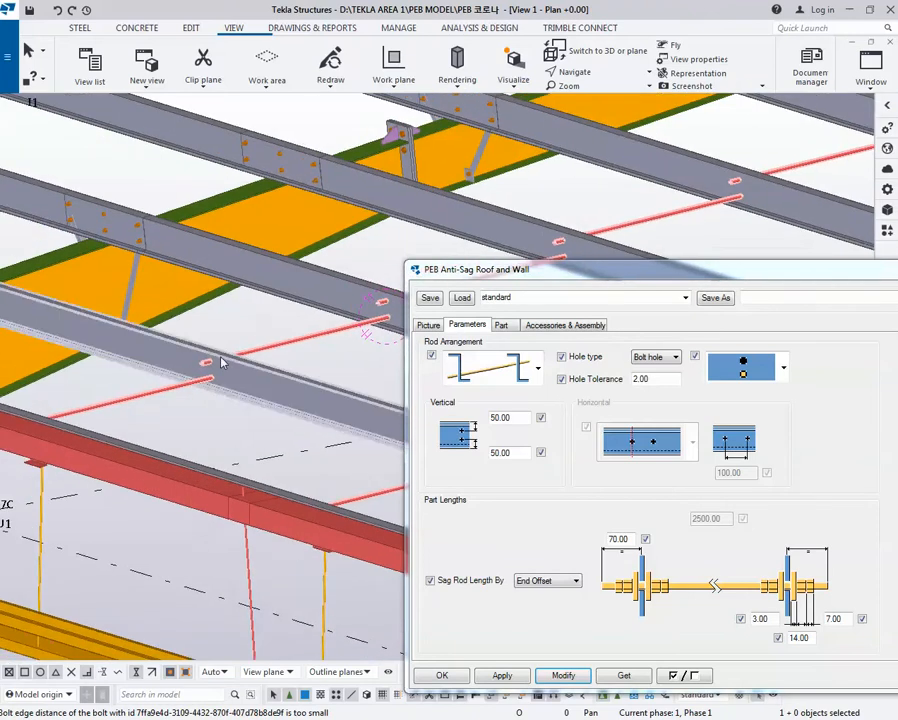
middle_click_drag(208, 384, 260, 343)
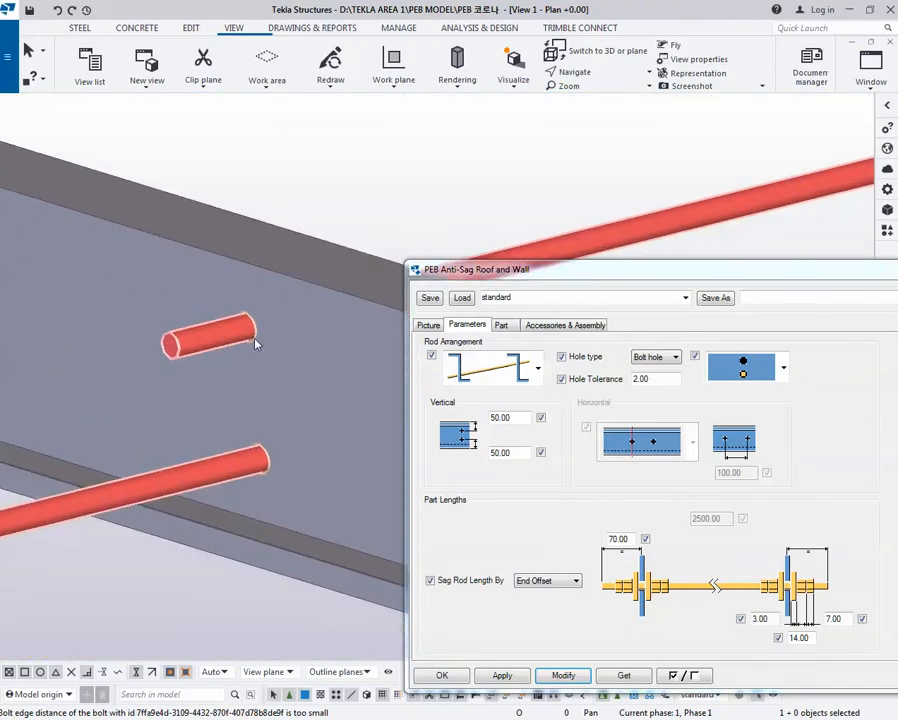
double_click(645, 379)
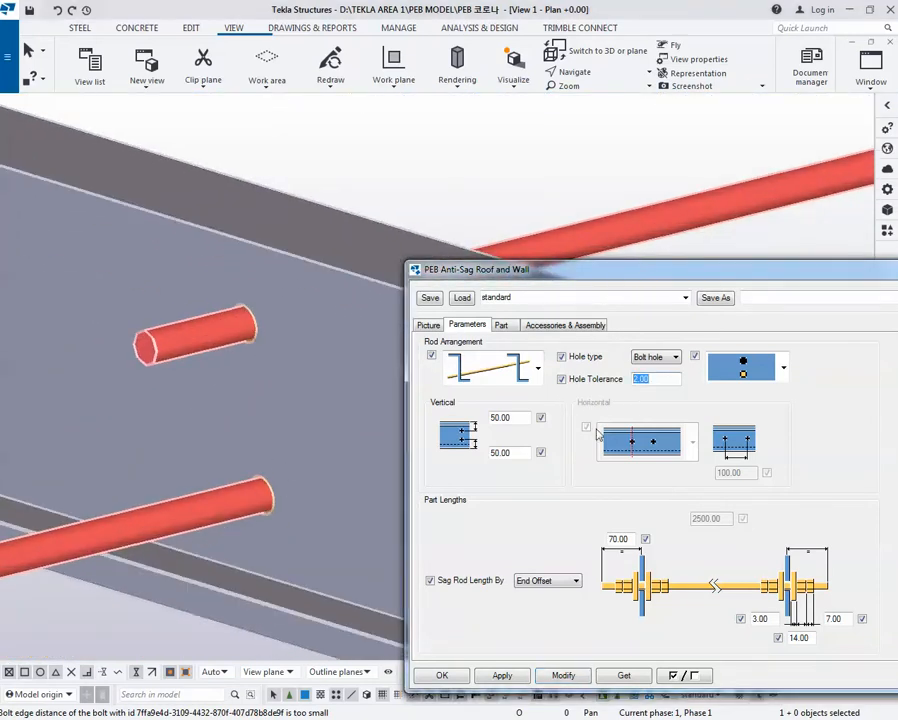
type("6")
left_click(574, 674)
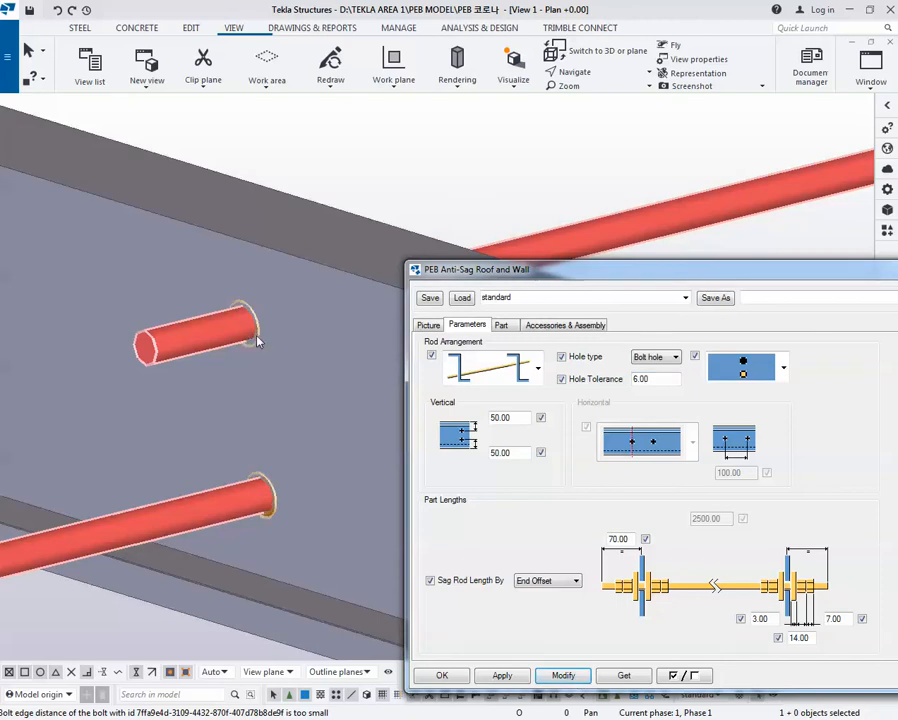
- Set the hole tolerance of the purlin bolt holes to 10 and modify the component
double_click(652, 380)
type("1")
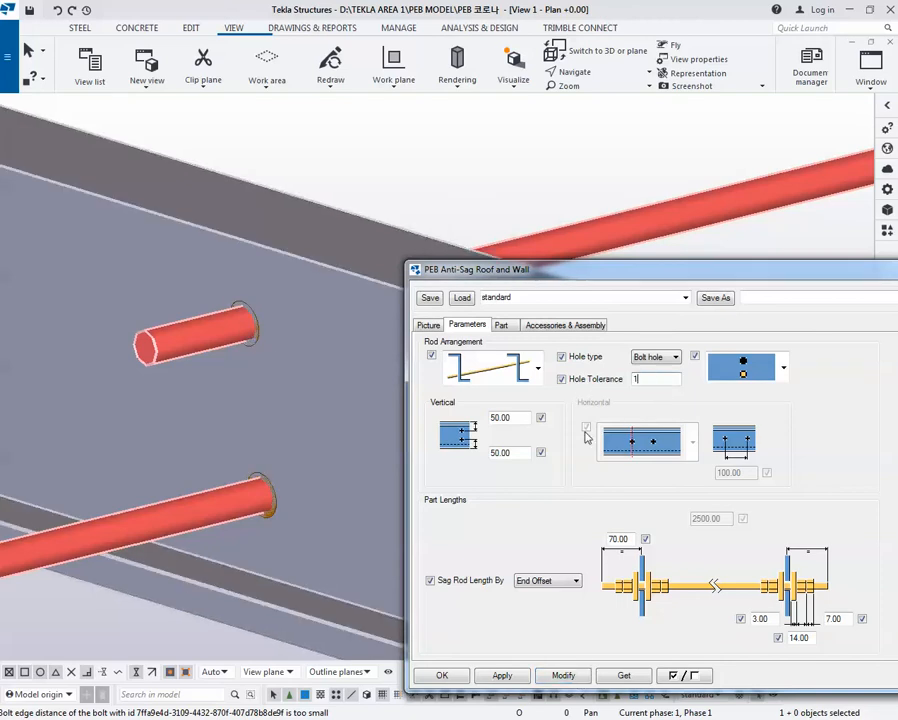
type("0")
left_click(574, 674)
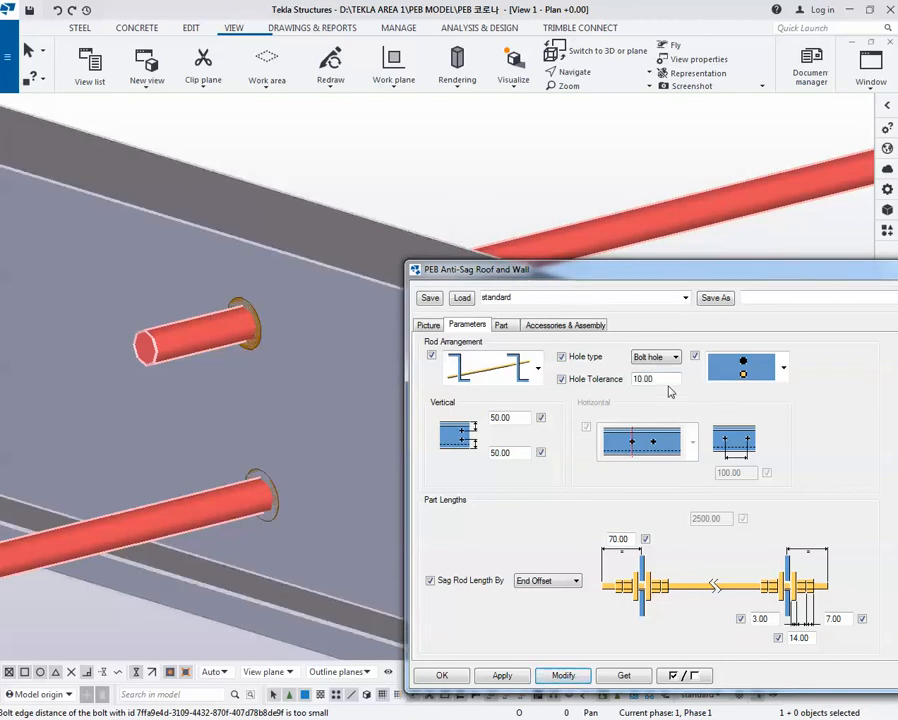
- Set the hole tolerance back to 2 and modify the component
double_click(668, 380)
type("2")
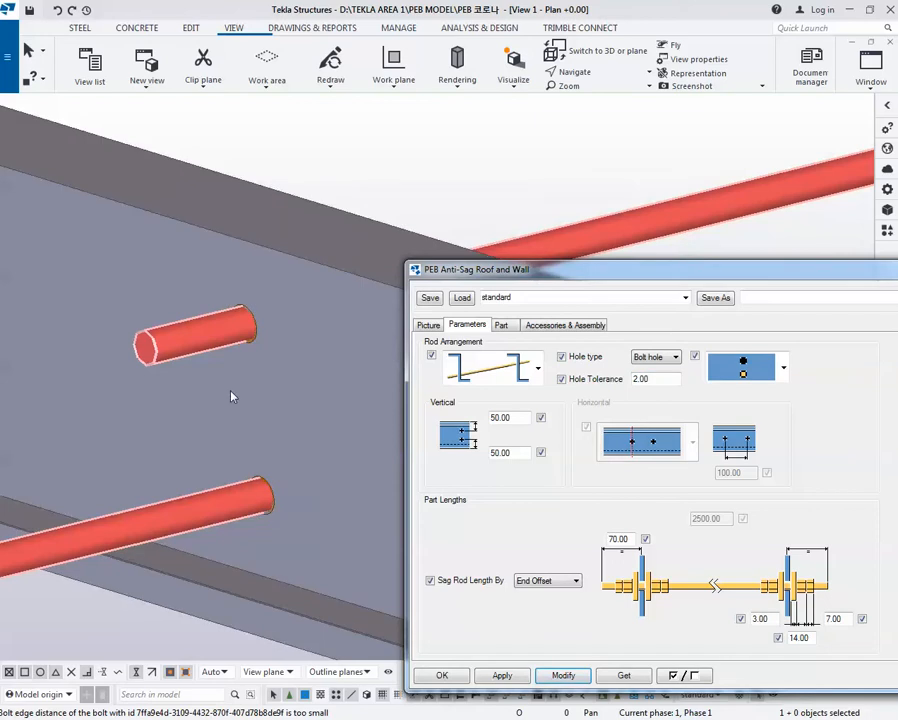
scroll(250, 360, "down", 3)
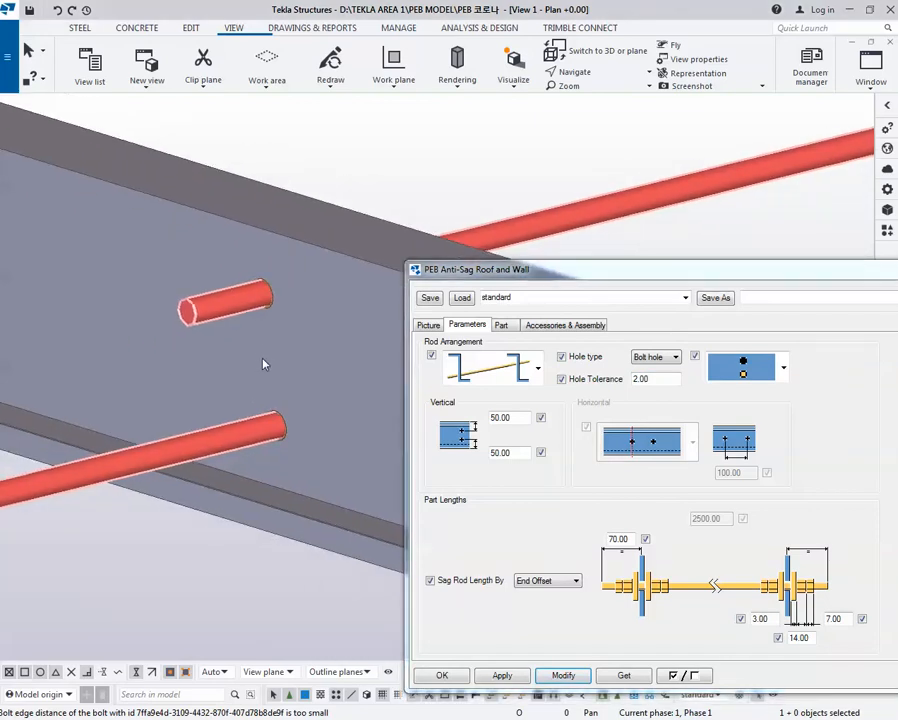
scroll(263, 364, "down", 1)
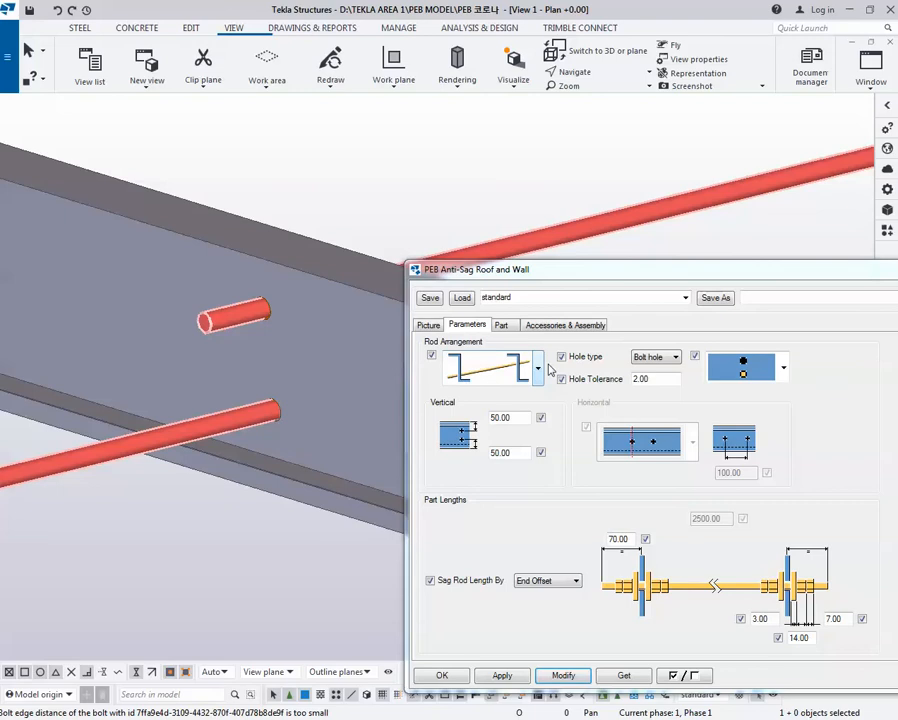
- Set creation to Yes for all six nut, lock nut and washer positions at the rod start, and modify the component
left_click(503, 326)
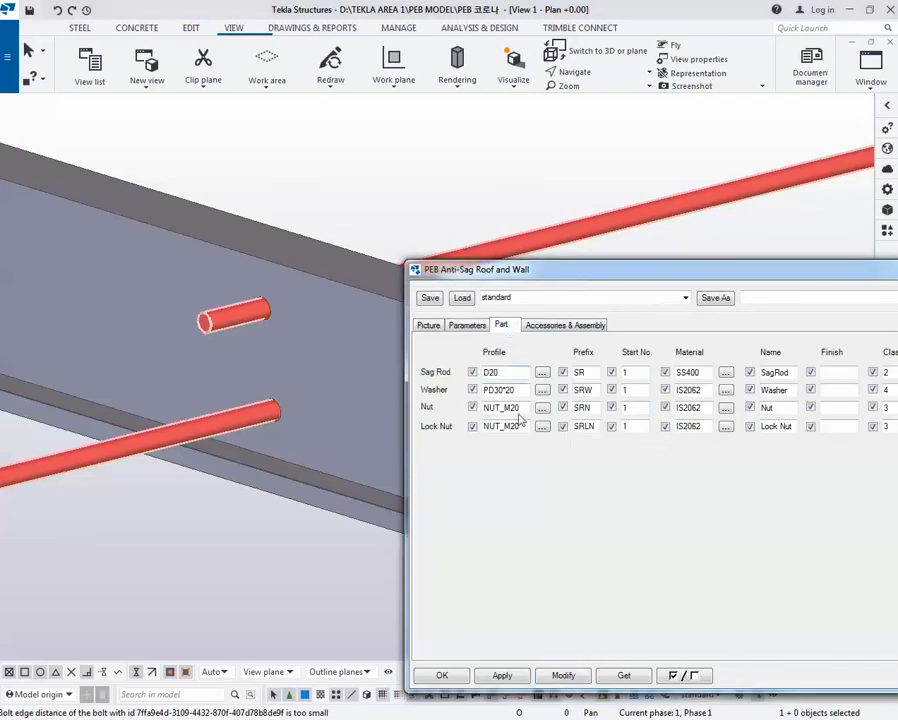
left_click(565, 325)
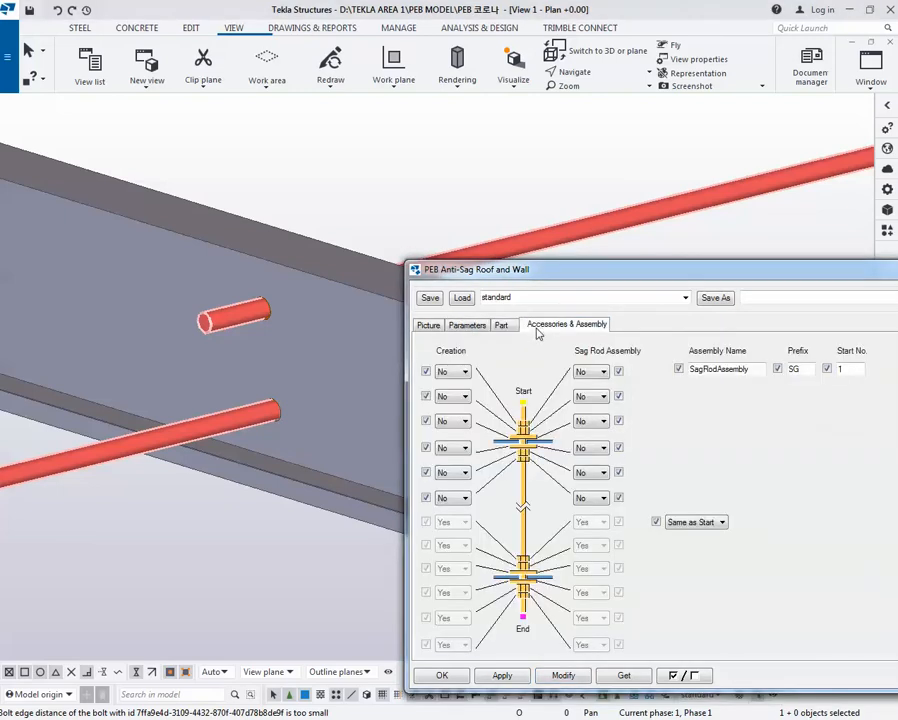
left_click(463, 375)
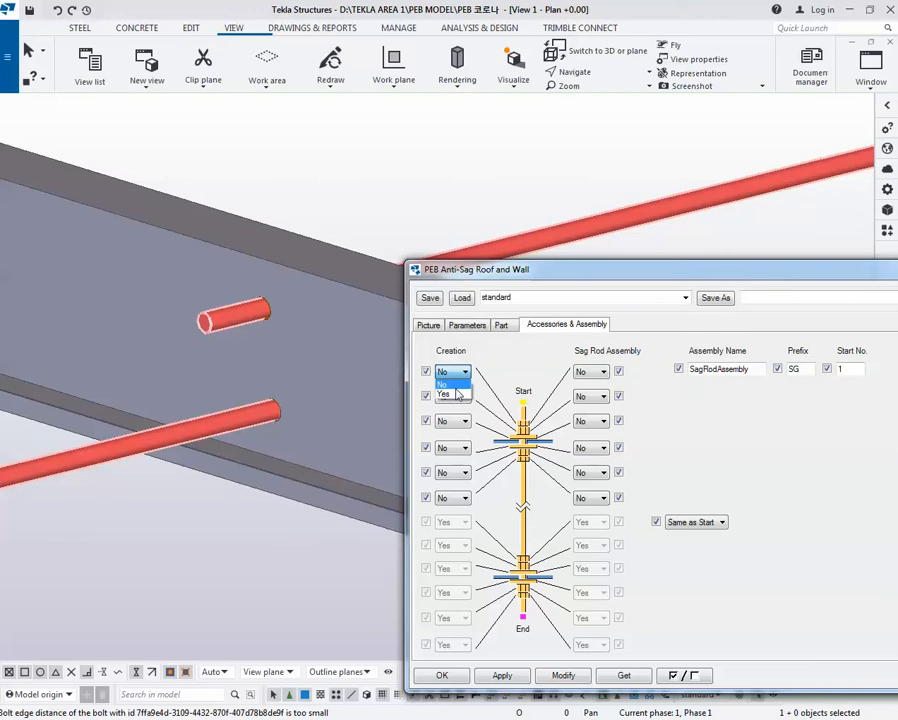
left_click(452, 394)
left_click(458, 398)
left_click(462, 421)
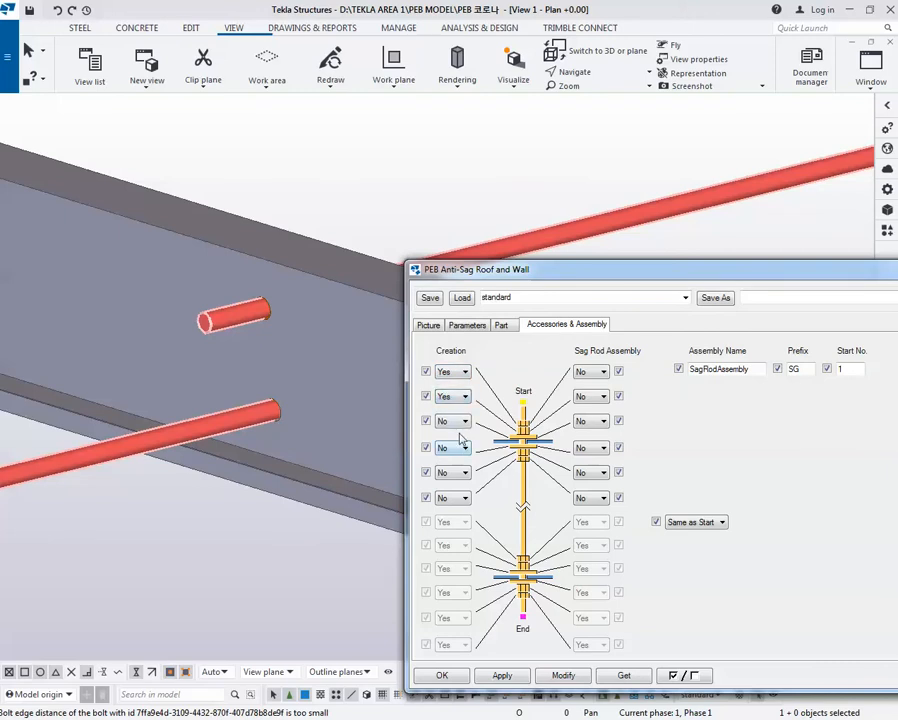
left_click(460, 421)
left_click(453, 468)
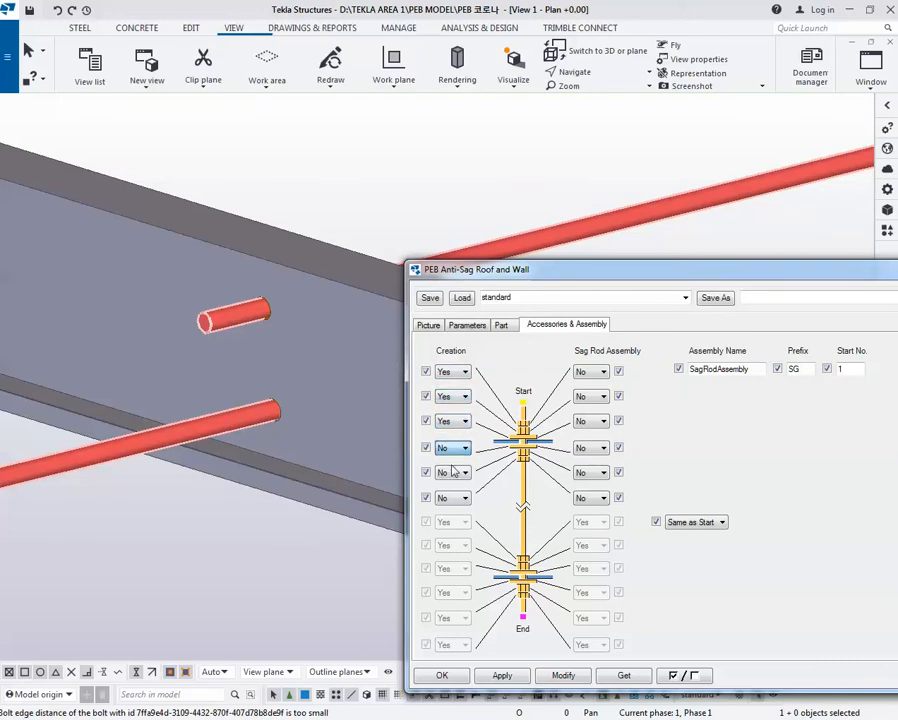
left_click(458, 448)
left_click(453, 472)
left_click(458, 472)
left_click(455, 497)
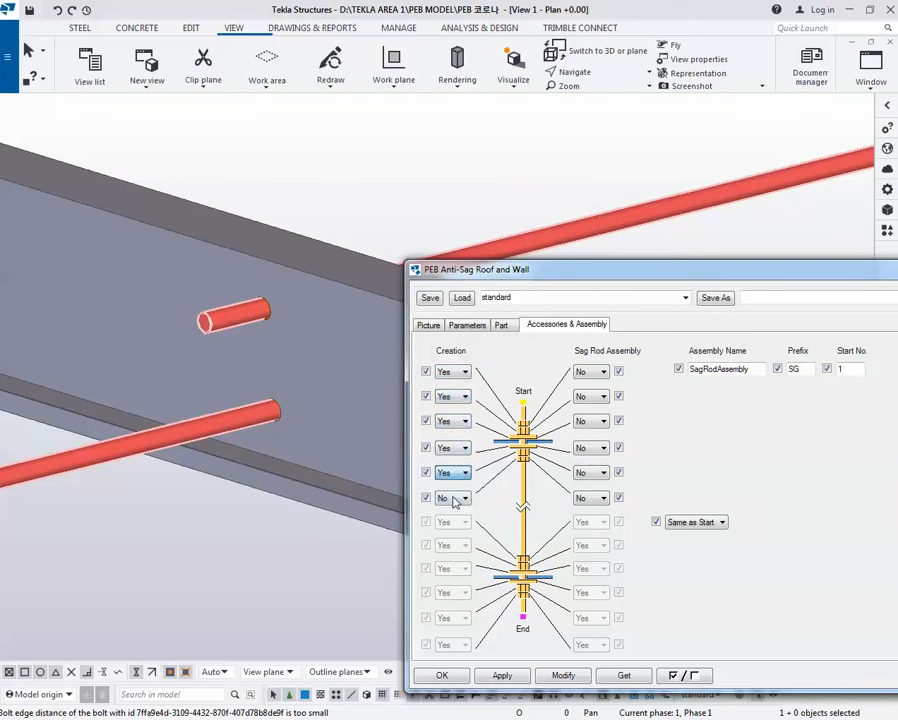
left_click(455, 502)
left_click(456, 520)
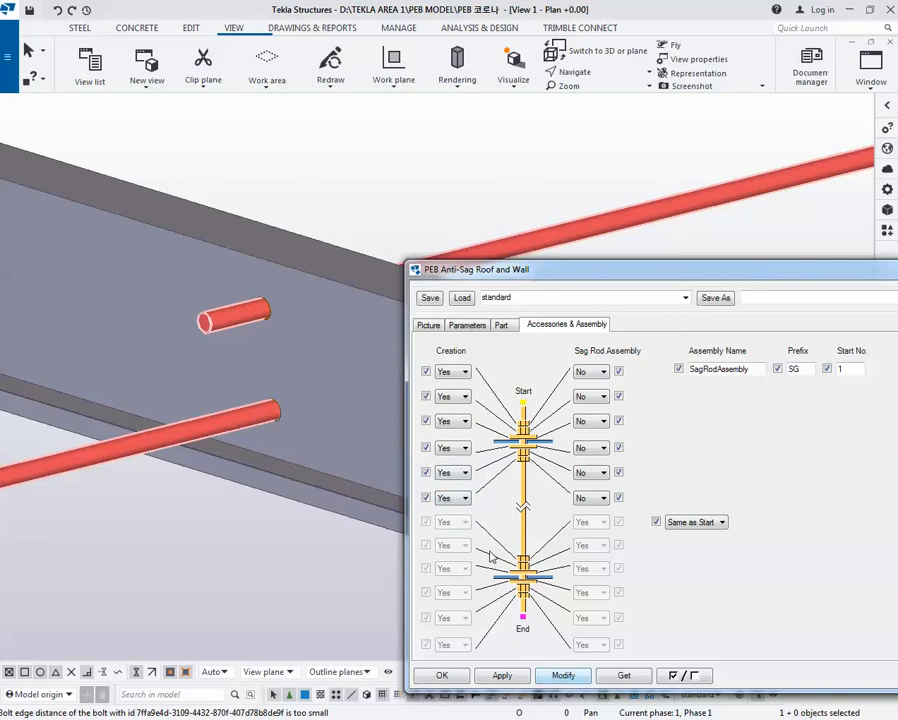
scroll(247, 322, "up", 2)
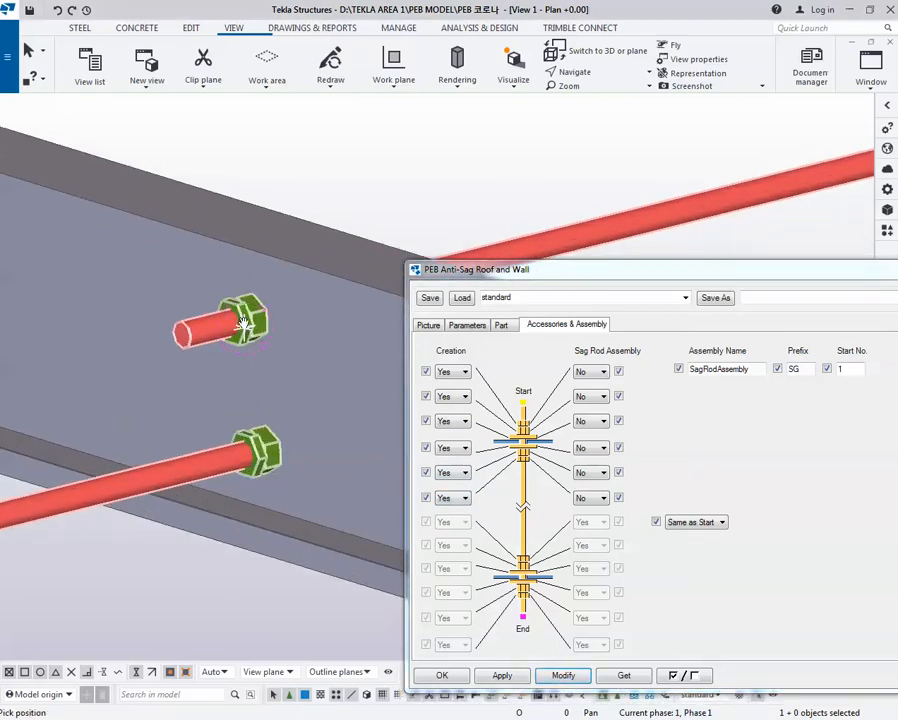
middle_click_drag(247, 325, 227, 338, "ctrl")
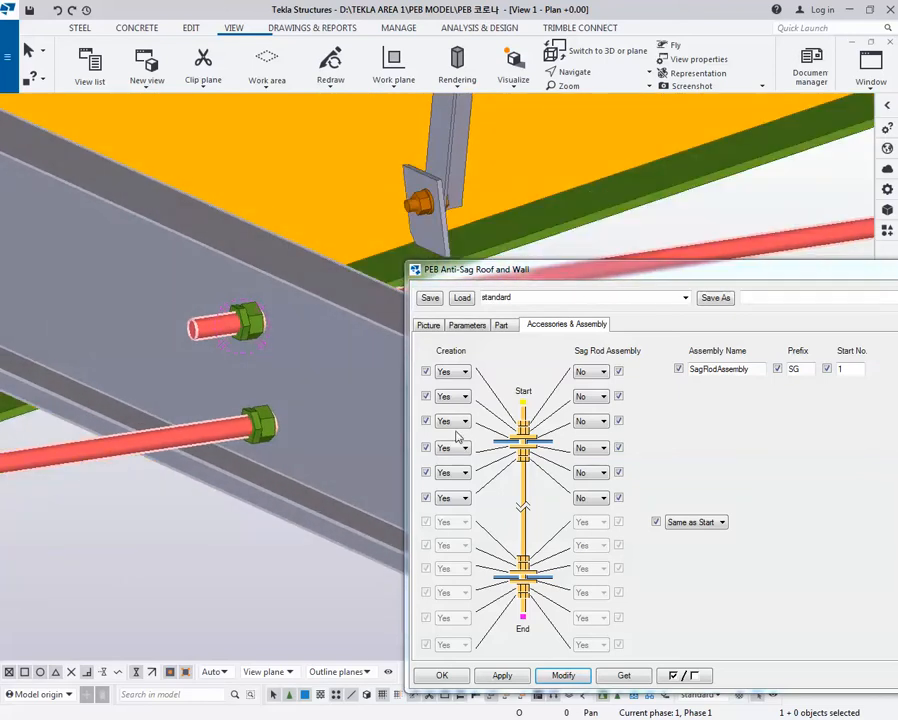
- Set Sag Rod Assembly to Yes for all six accessory positions at the rod start
left_click(598, 372)
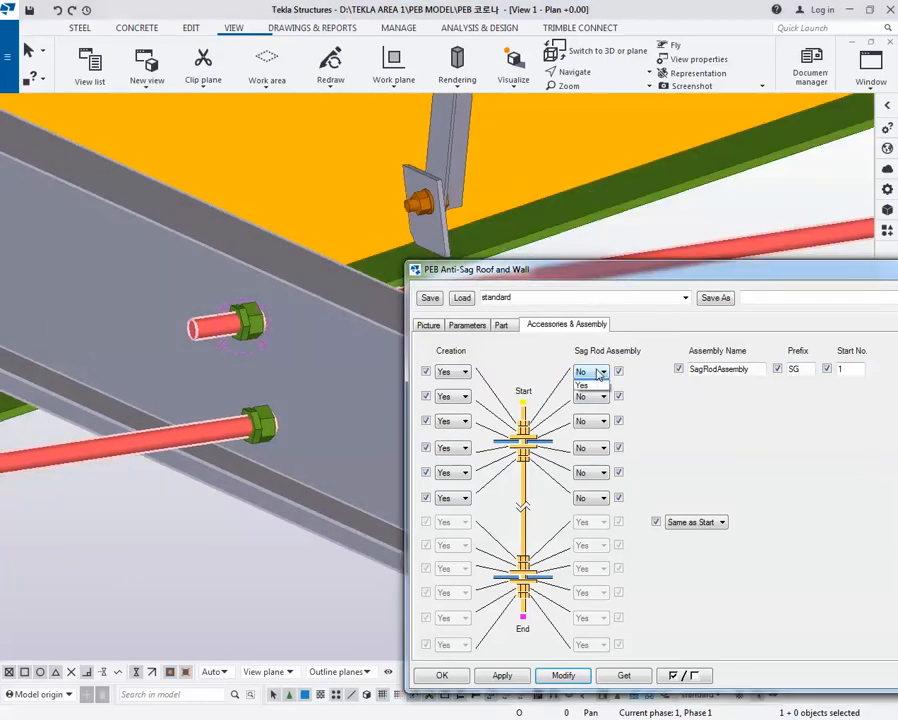
left_click(592, 394)
left_click(600, 397)
left_click(587, 420)
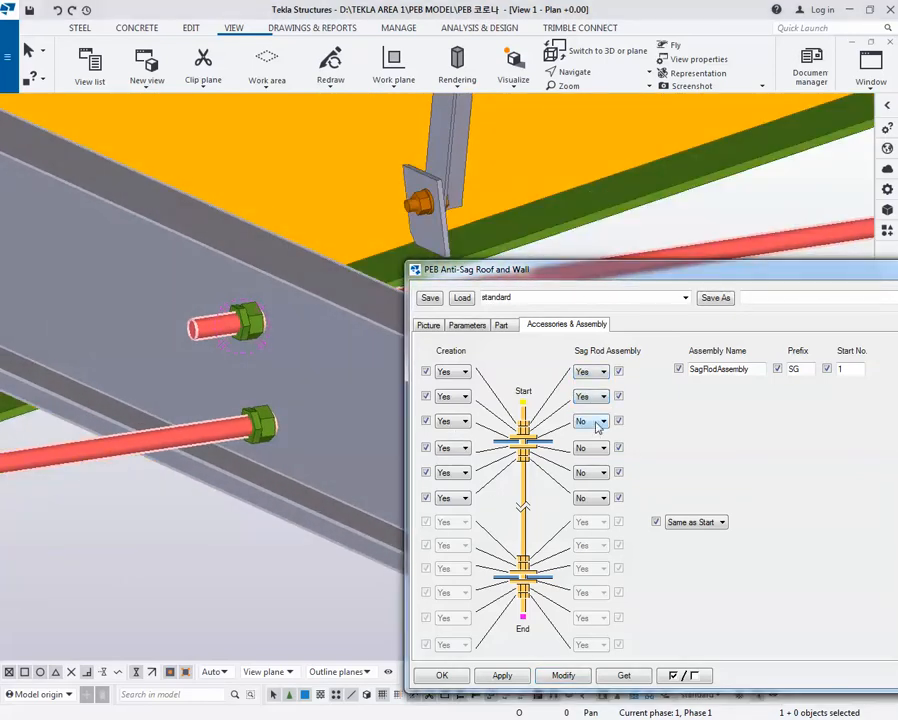
left_click(598, 421)
left_click(590, 444)
left_click(598, 448)
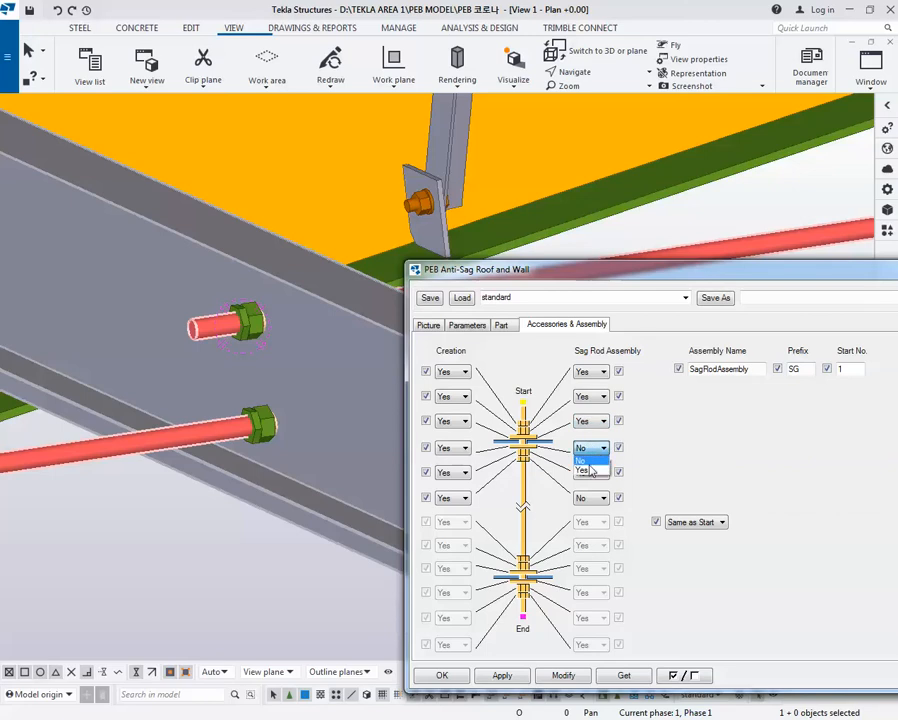
left_click(592, 467)
left_click(598, 472)
left_click(592, 495)
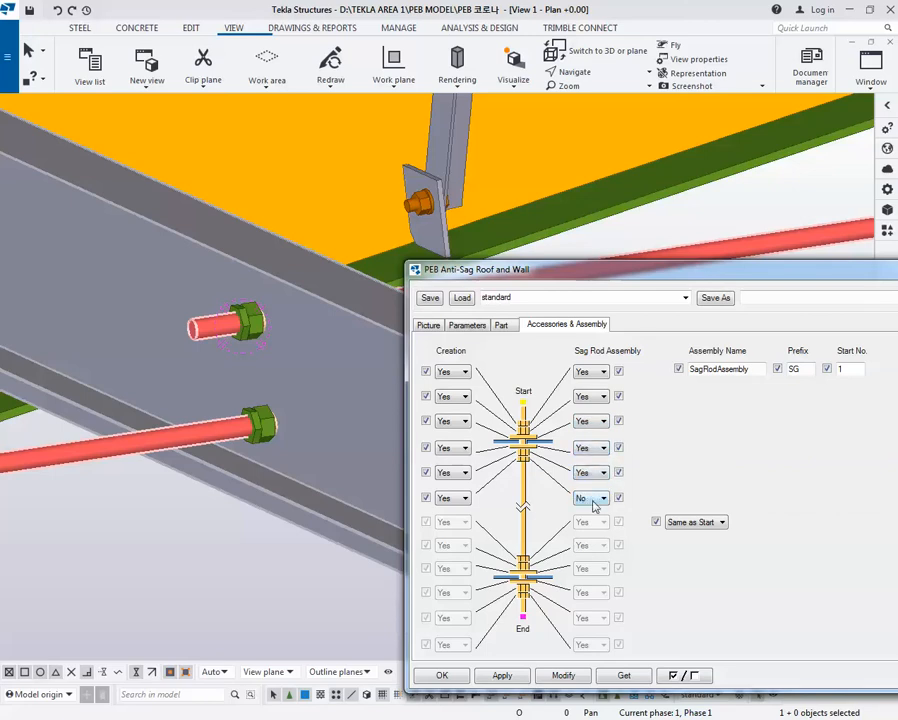
left_click(598, 497)
left_click(592, 520)
- Switch the end accessory settings to Different, and return them to Same as Start
left_click(712, 523)
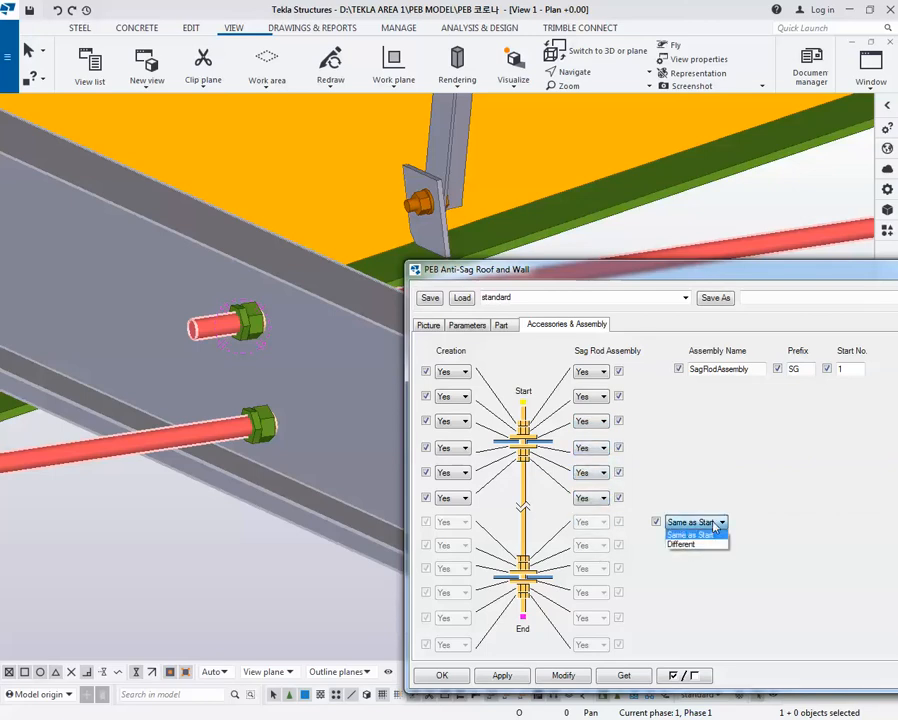
left_click(690, 545)
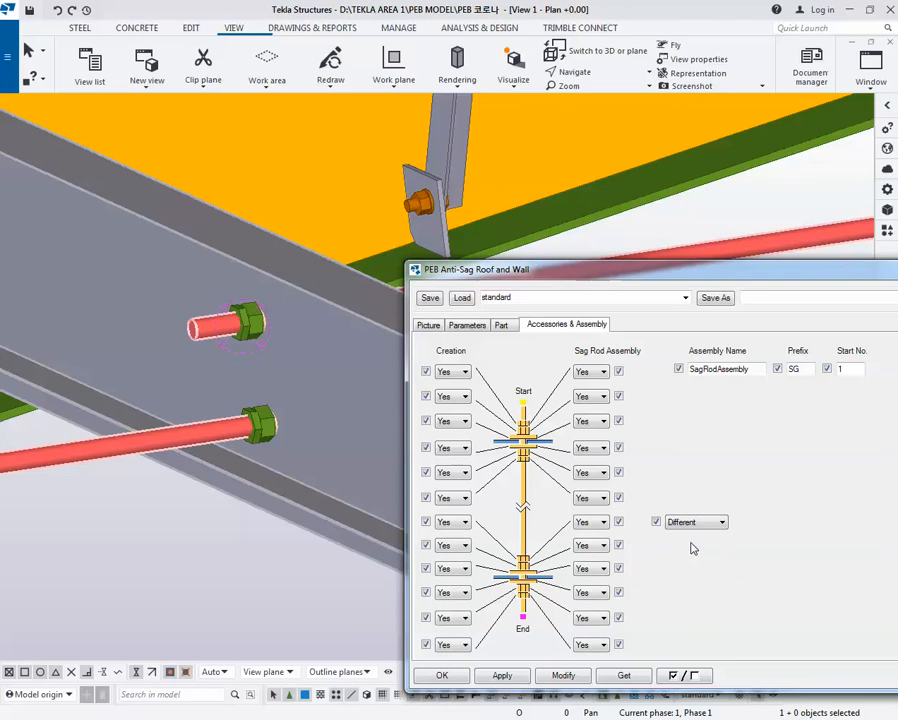
left_click(702, 522)
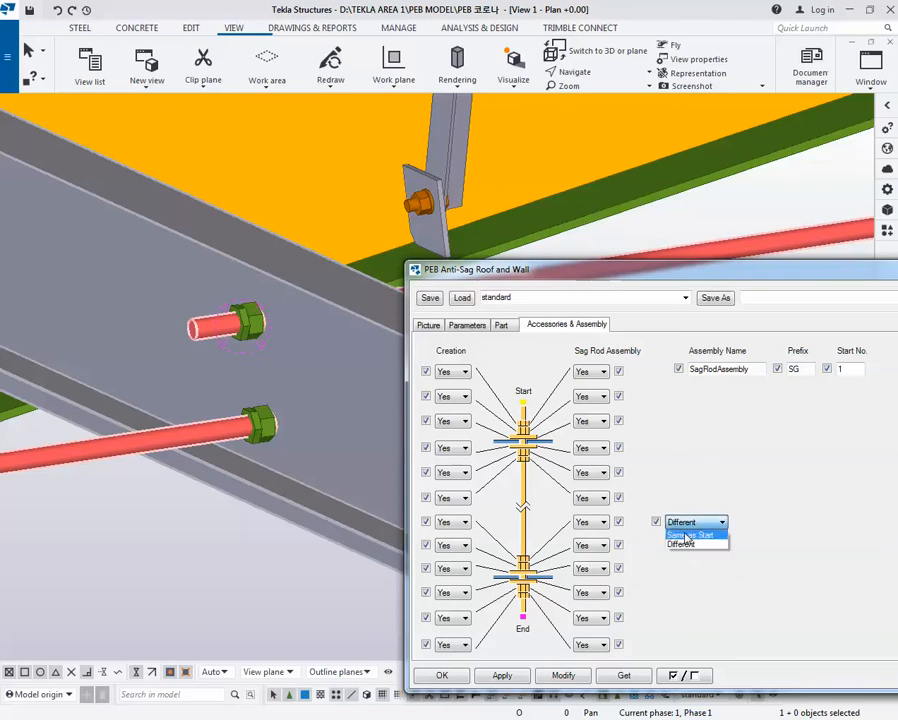
left_click(690, 537)
- Try to modify the component with the accessories included in the sag rod assembly, and undo the change
left_click(563, 675)
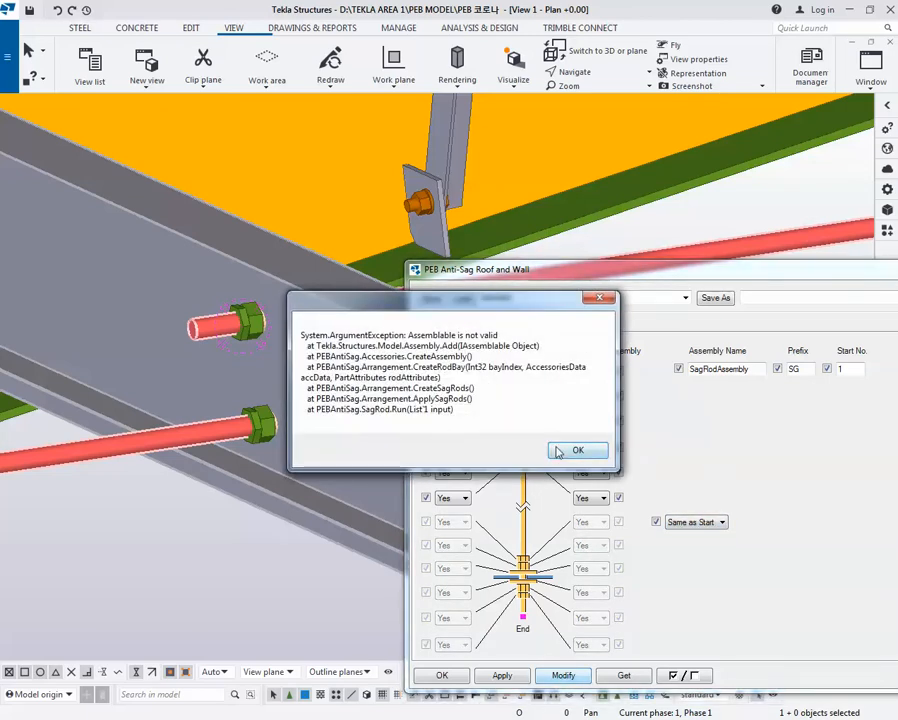
left_click(563, 451)
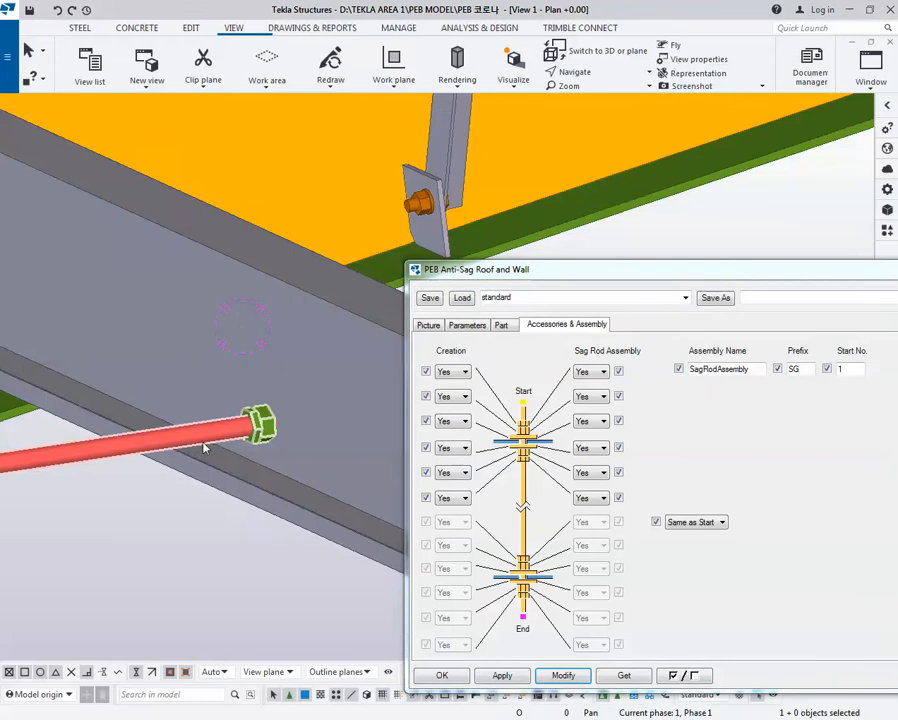
scroll(253, 411, "down", 2)
scroll(253, 411, "down", 5)
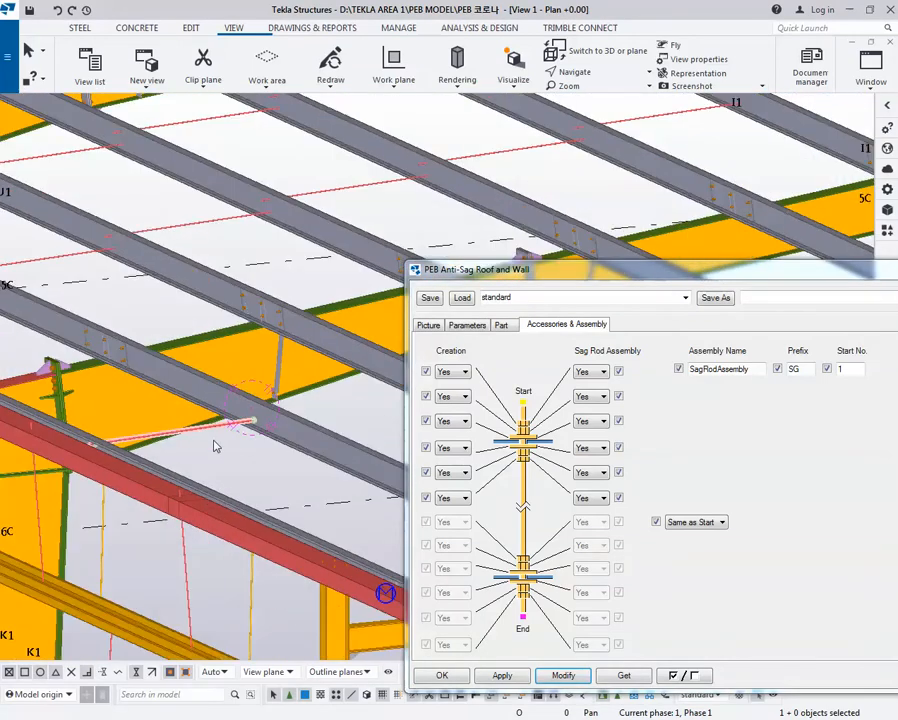
scroll(242, 434, "up", 2)
scroll(246, 432, "down", 2)
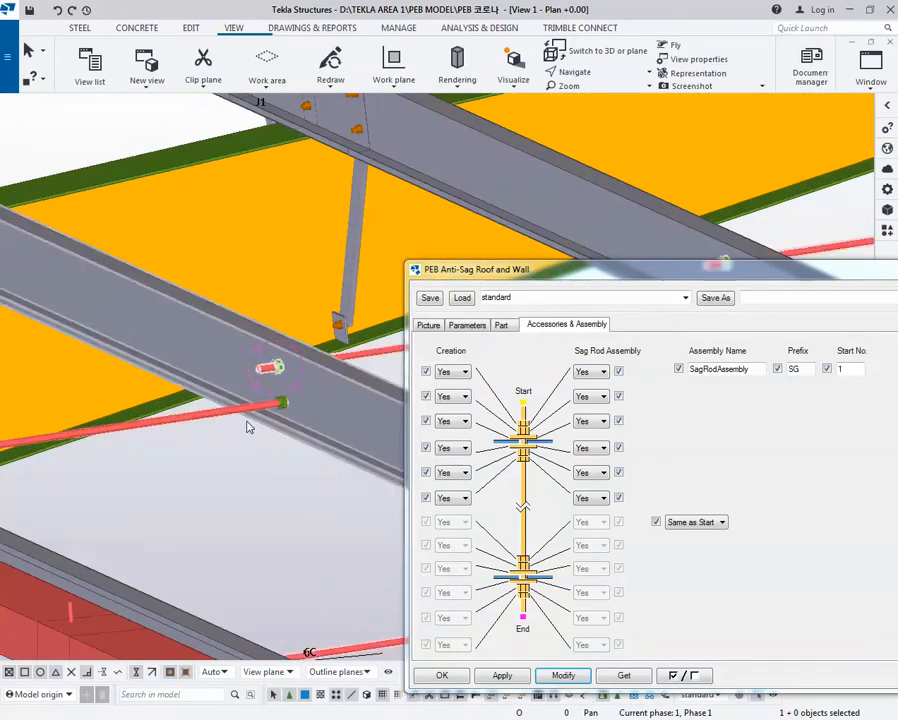
scroll(248, 420, "up", 3)
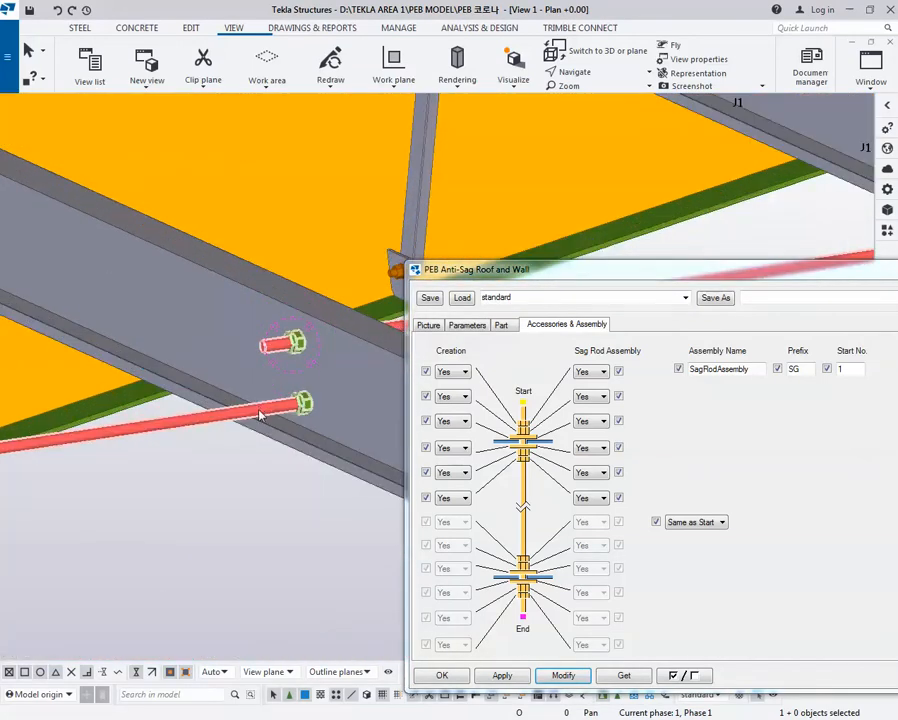
- Reopen the sag rod component's properties from the model and move the dialog clear of the rods
double_click(258, 415)
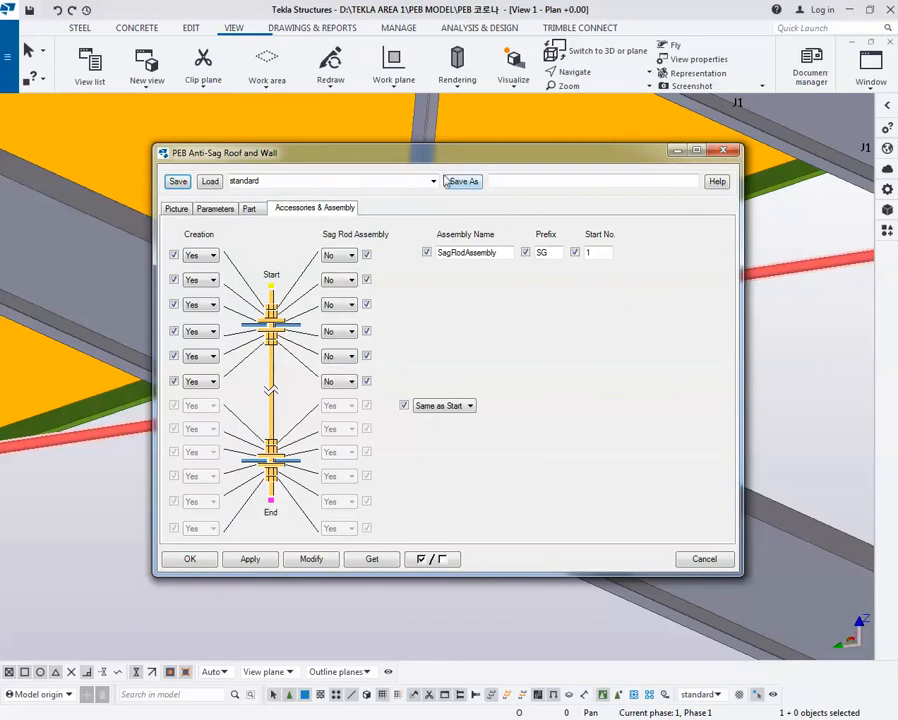
left_click_drag(415, 160, 617, 220)
scroll(180, 360, "down", 5)
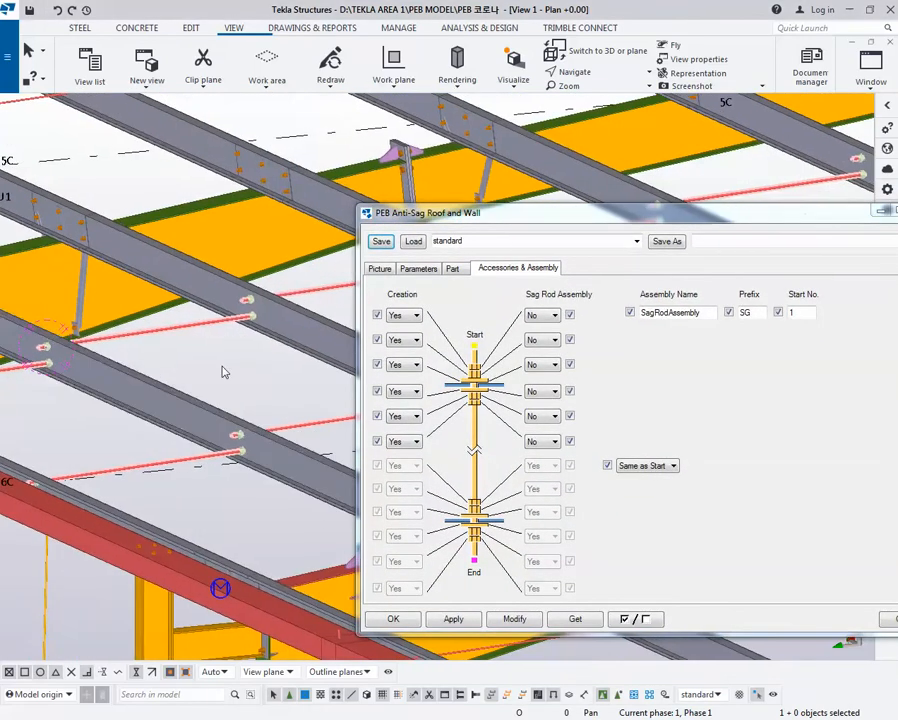
- Examine the sag rod ends at the purlin, keeping the component dialog clear of them
mouse_move(223, 372)
middle_mouse_down()
mouse_move(228, 360)
mouse_move(260, 371)
mouse_move(212, 373)
mouse_move(247, 379)
mouse_move(164, 314)
mouse_move(230, 356)
mouse_move(126, 356)
mouse_move(144, 356)
mouse_move(152, 319)
mouse_move(182, 354)
mouse_move(247, 376)
mouse_move(253, 387)
mouse_move(232, 367)
middle_mouse_up()
scroll(230, 356, "up", 3)
scroll(154, 319, "down", 1)
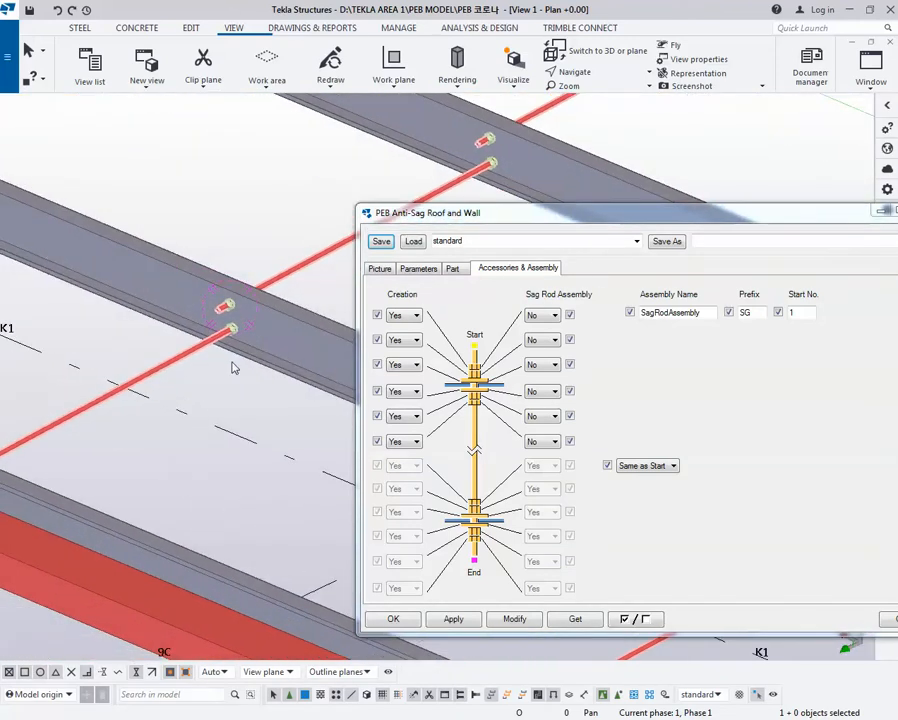
scroll(224, 337, "up", 2)
left_click_drag(450, 212, 247, 152)
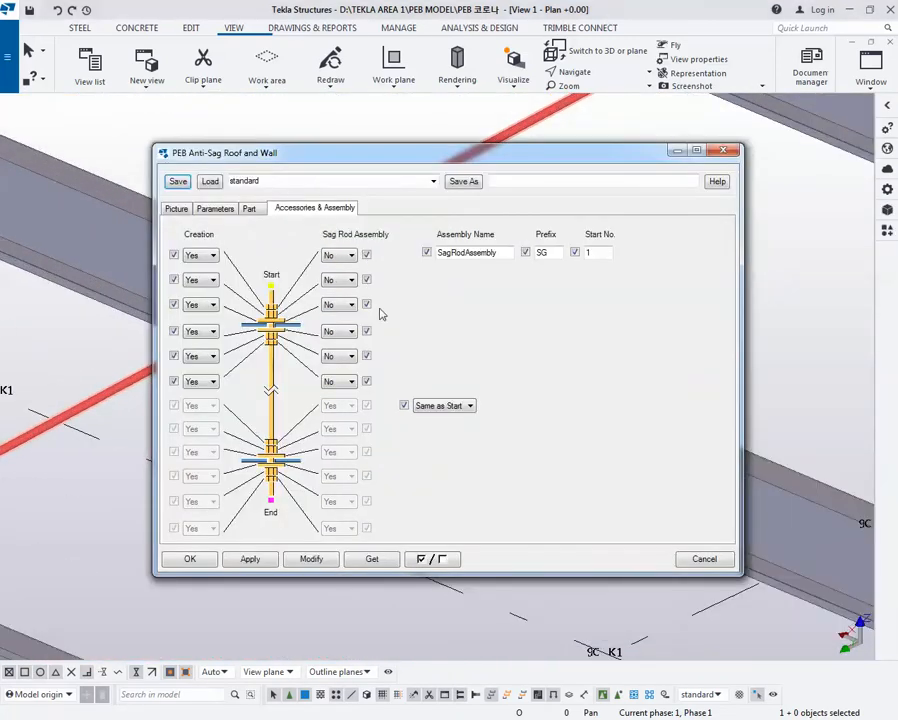
left_click_drag(333, 157, 525, 209)
- Review the component's picture, parameter and part settings against the nuts and rod ends at the purlin
left_click(406, 262)
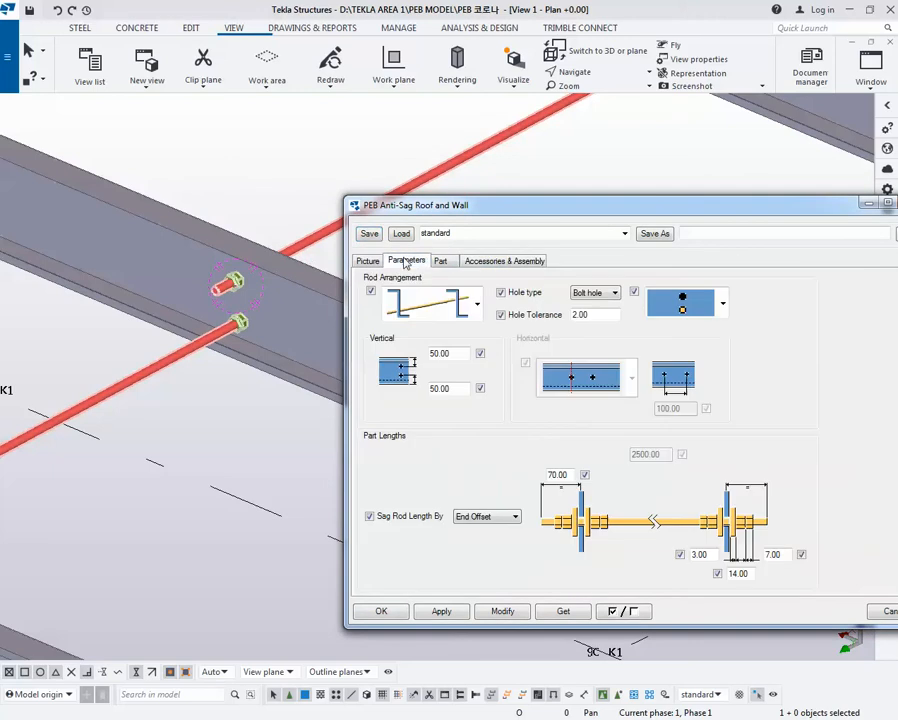
left_click(368, 261)
left_click(405, 261)
left_click(438, 261)
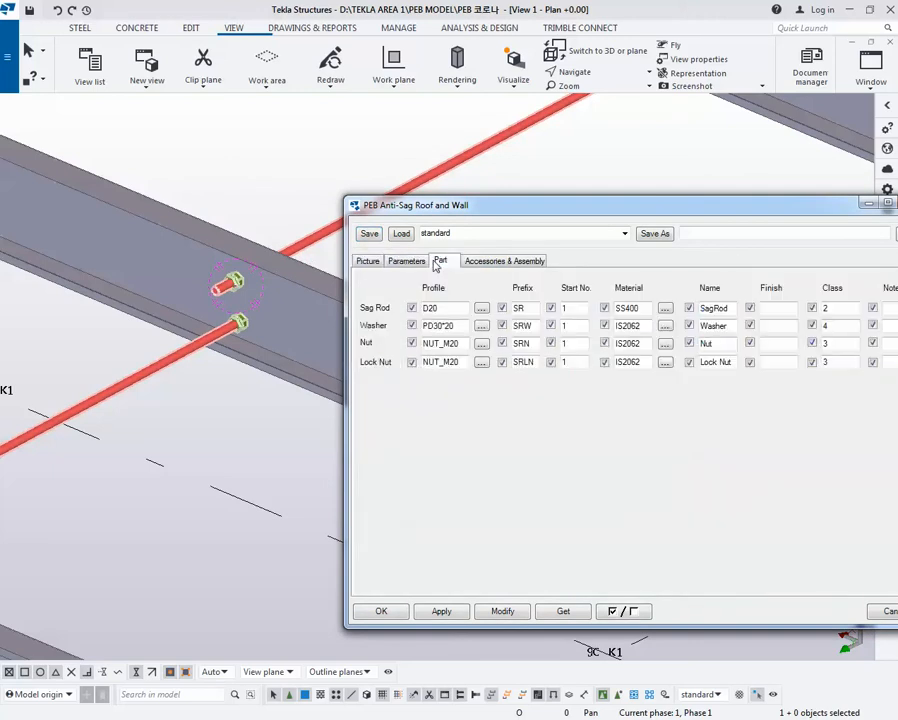
middle_click_drag(262, 312, 249, 300)
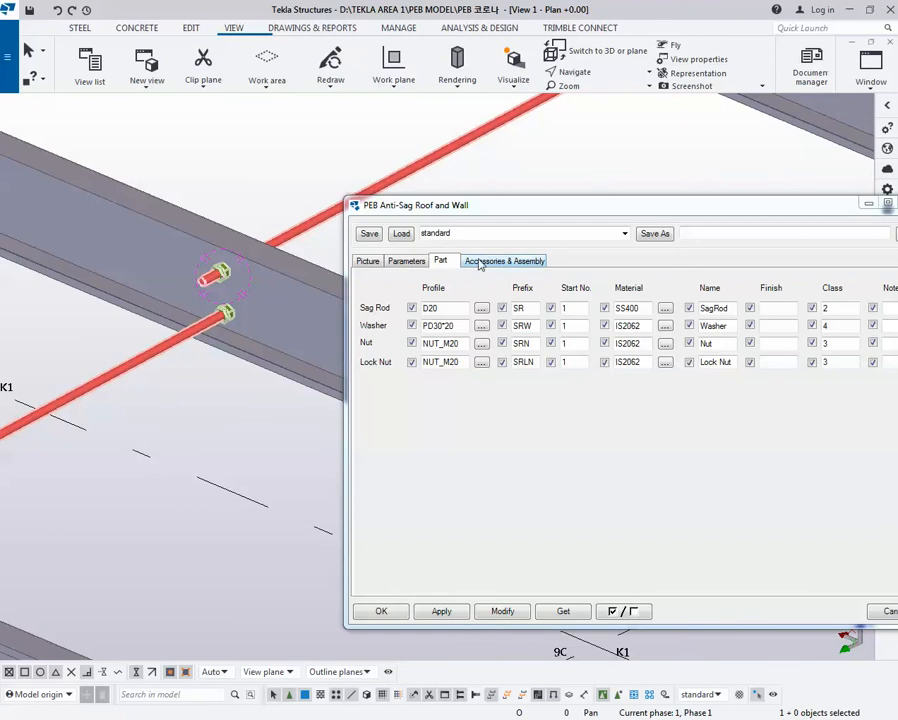
scroll(243, 285, "up", 5)
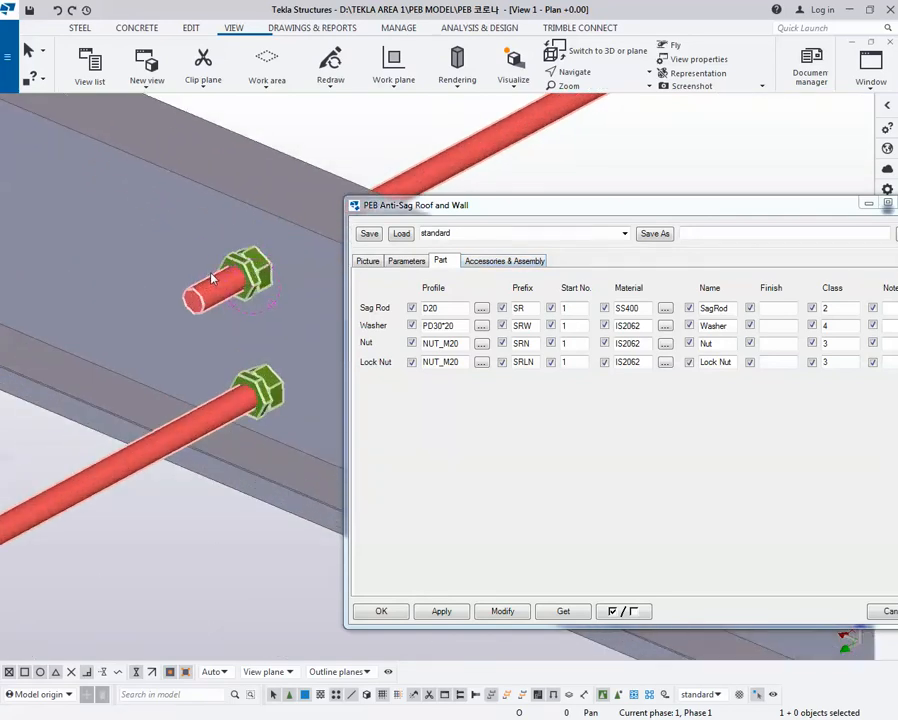
middle_click_drag(243, 285, 238, 334, "ctrl")
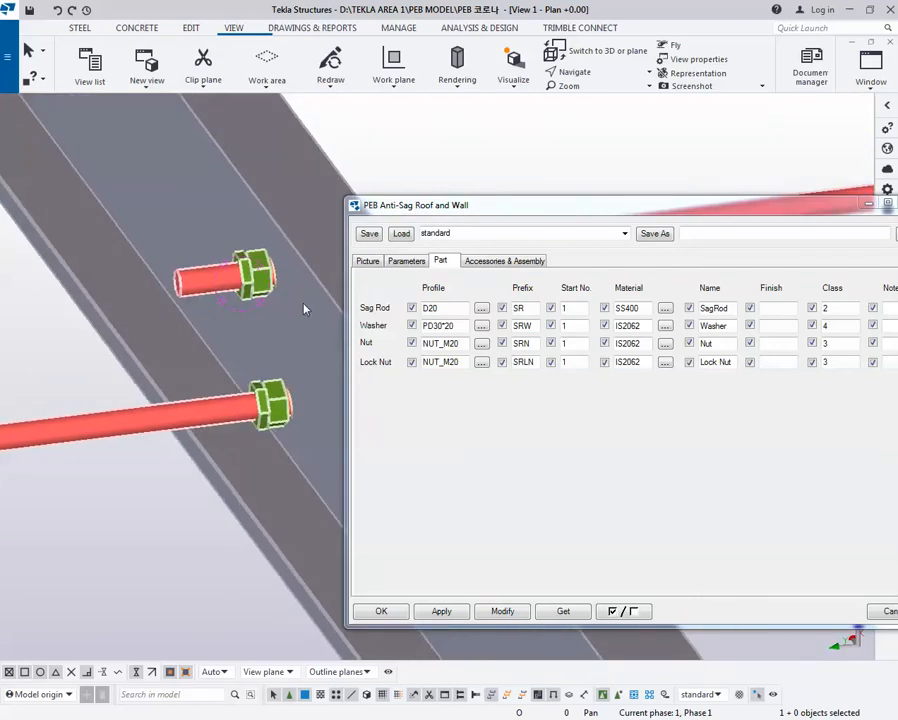
left_click(405, 260)
left_click(441, 261)
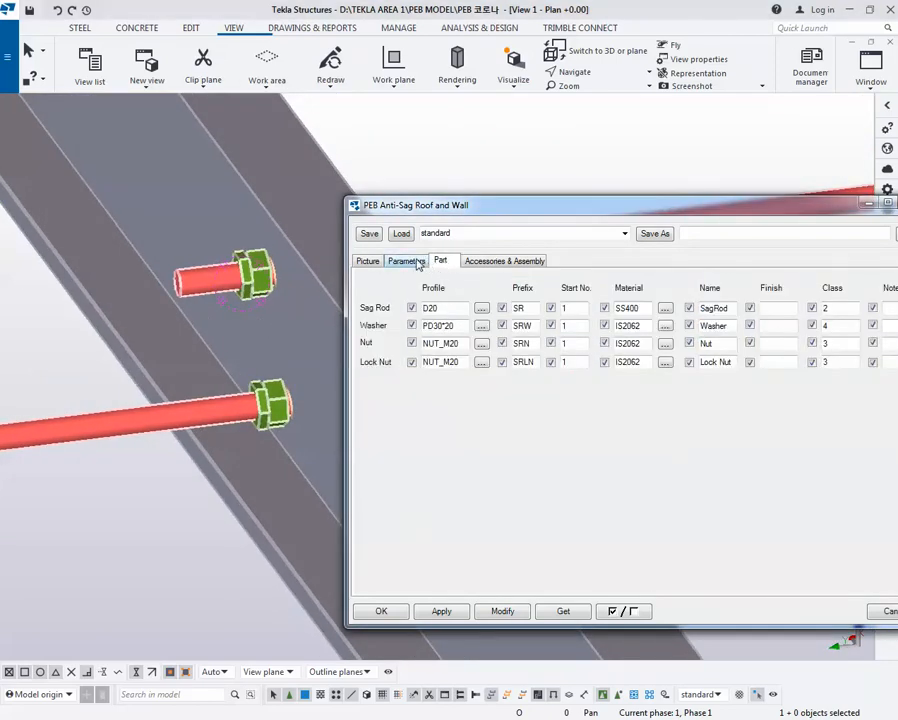
middle_click_drag(180, 305, 247, 332, "ctrl")
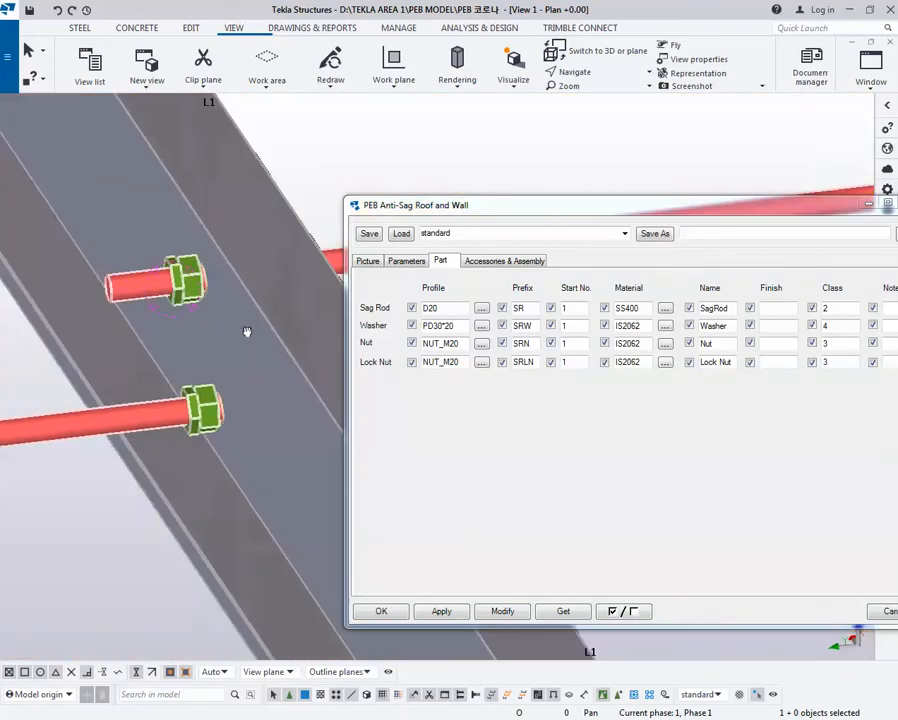
- Try to modify the component with Sag Rod Assembly set to Yes for the fourth accessory at the rod start
left_click(482, 261)
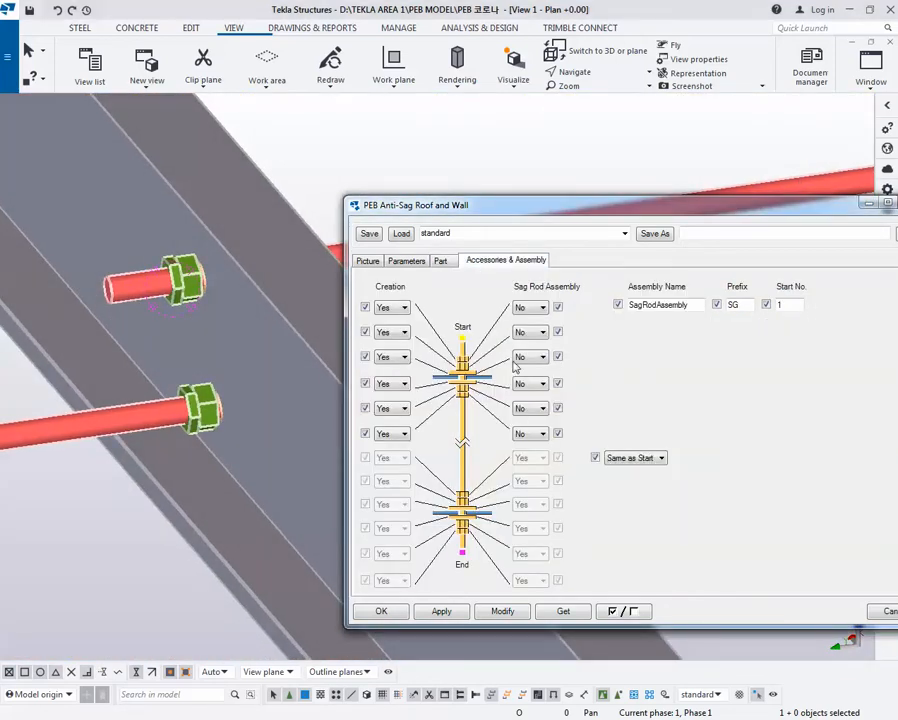
left_click(536, 384)
left_click(523, 405)
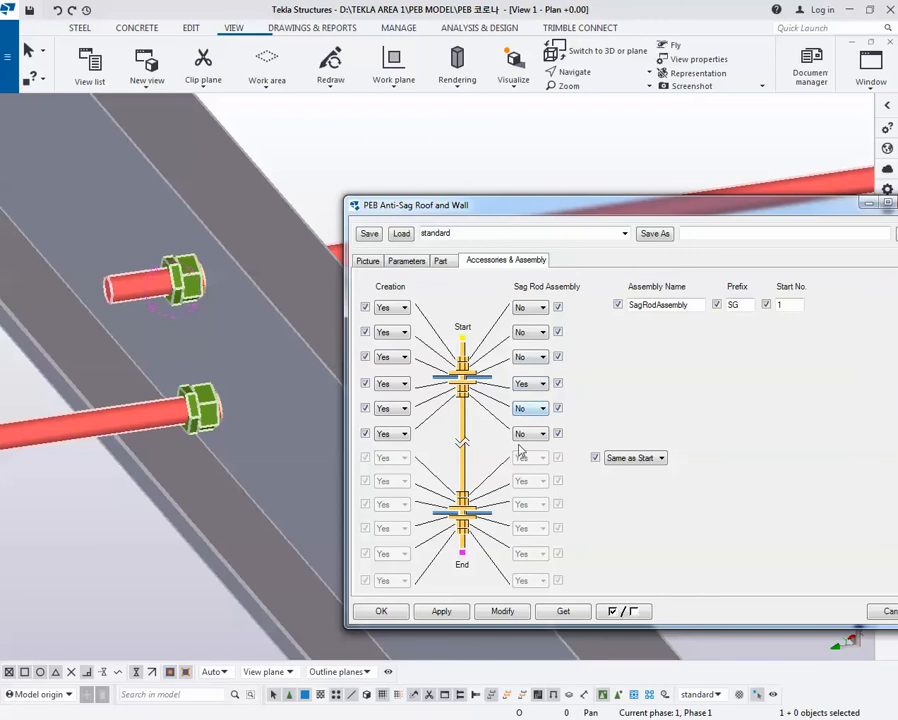
left_click(499, 610)
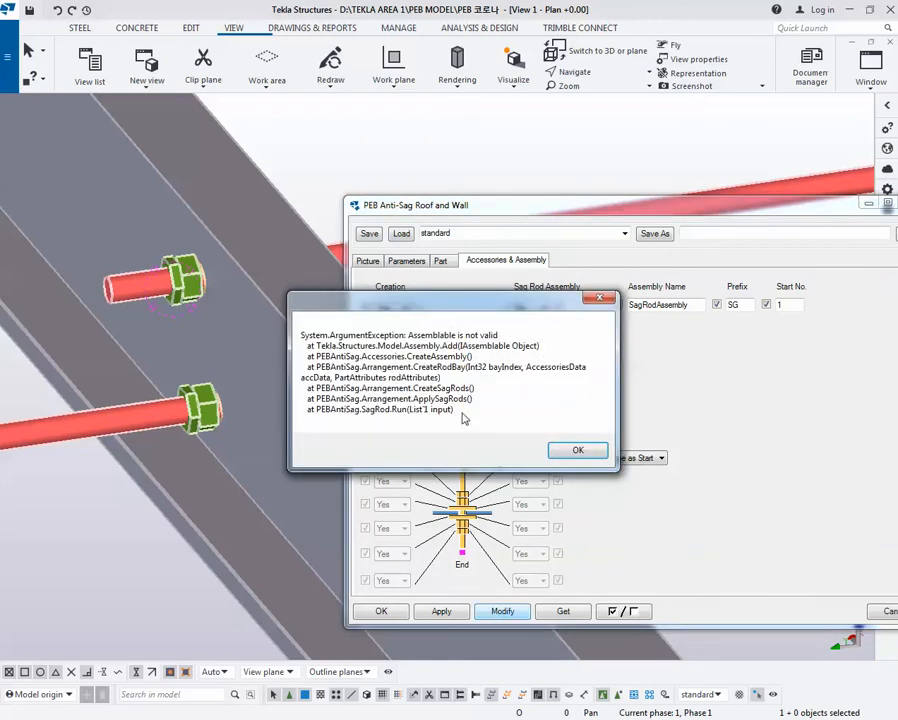
left_click(577, 449)
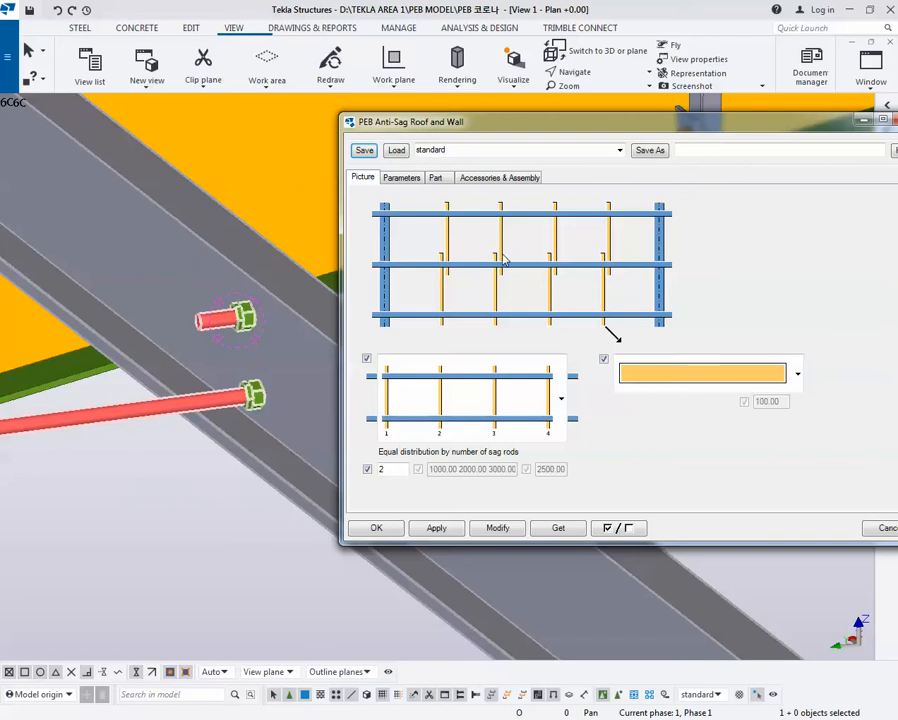
- Set the washer profile to D50, modify the component and inspect the washers at the purlin
left_click(437, 178)
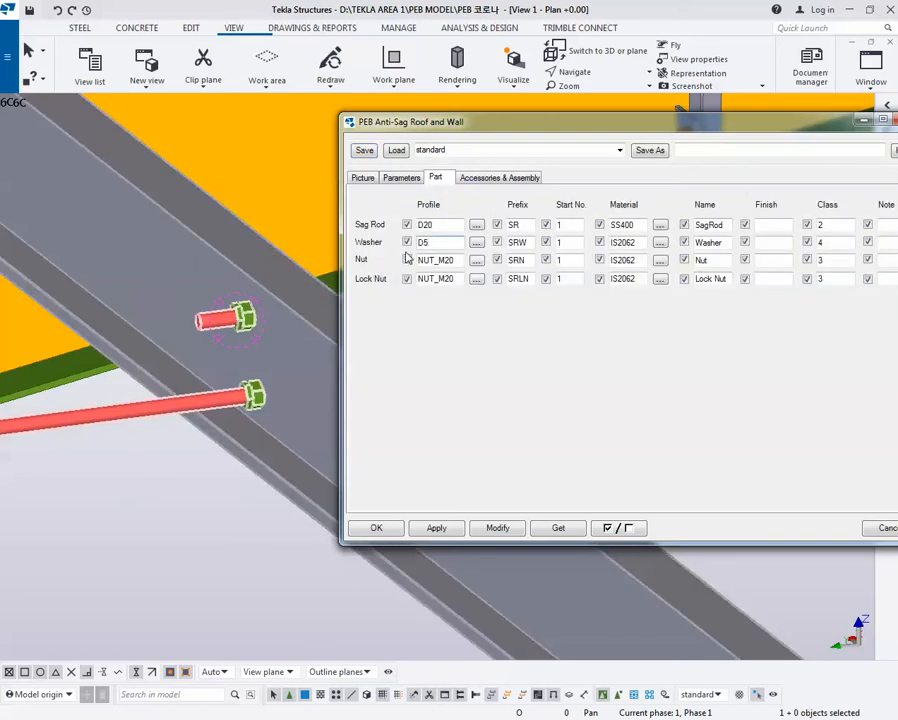
left_click(498, 528)
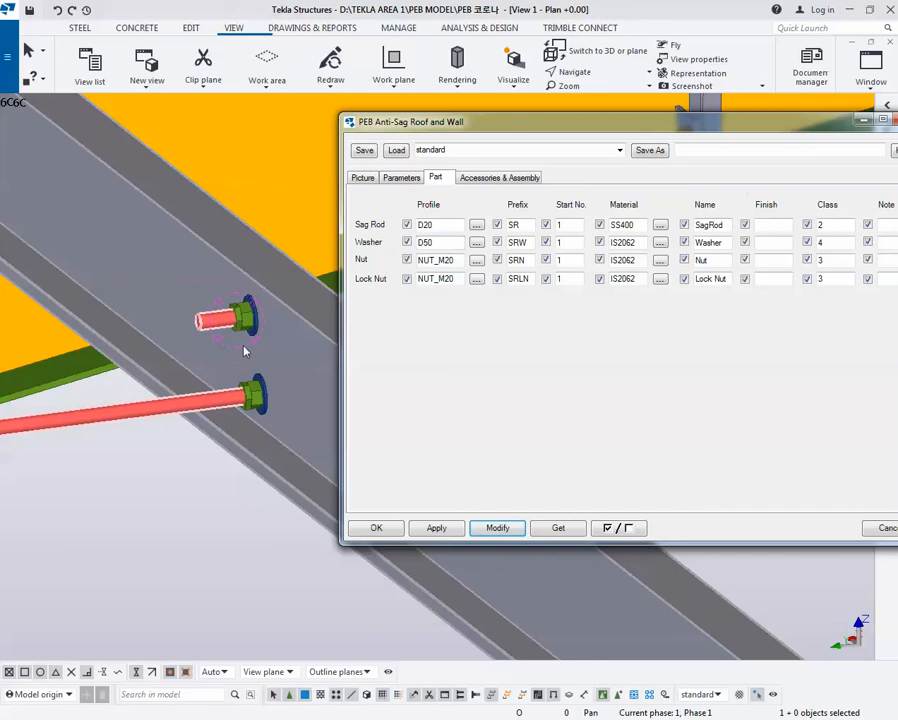
mouse_move(253, 358)
middle_mouse_down("ctrl")
mouse_move(195, 361)
mouse_move(204, 367)
mouse_move(180, 339)
mouse_move(192, 333)
mouse_move(254, 349)
mouse_move(272, 366)
mouse_move(286, 352)
mouse_move(262, 352)
mouse_move(266, 342)
mouse_move(278, 349)
mouse_move(248, 352)
mouse_move(242, 339)
middle_mouse_up("ctrl")
scroll(258, 346, "up", 3)
scroll(242, 339, "up", 2)
scroll(214, 258, "down", 3)
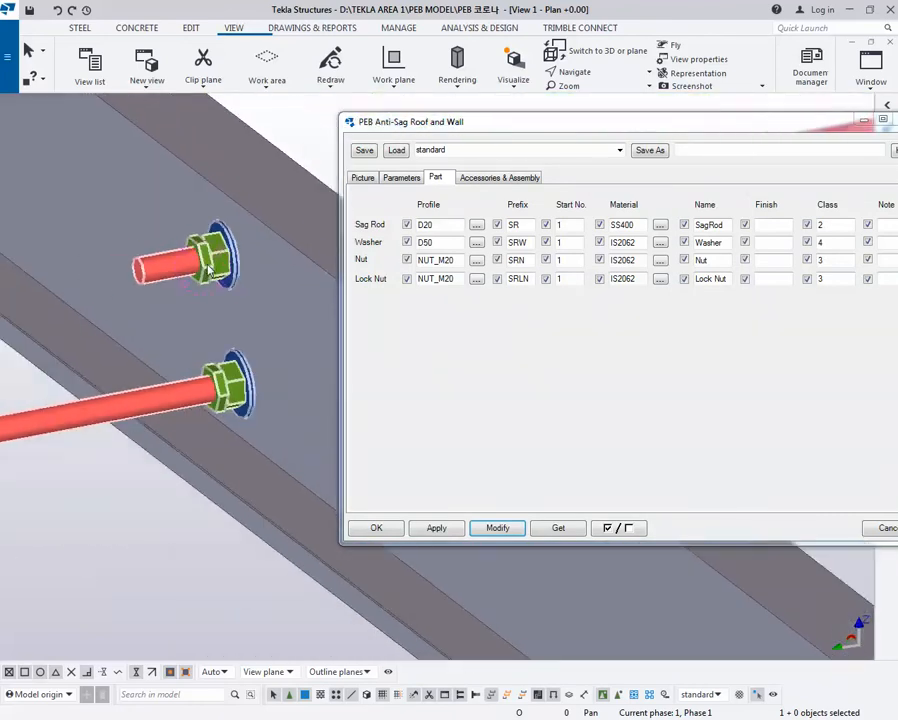
- Set the sag rod end offset to 100 and modify the component
left_click(401, 177)
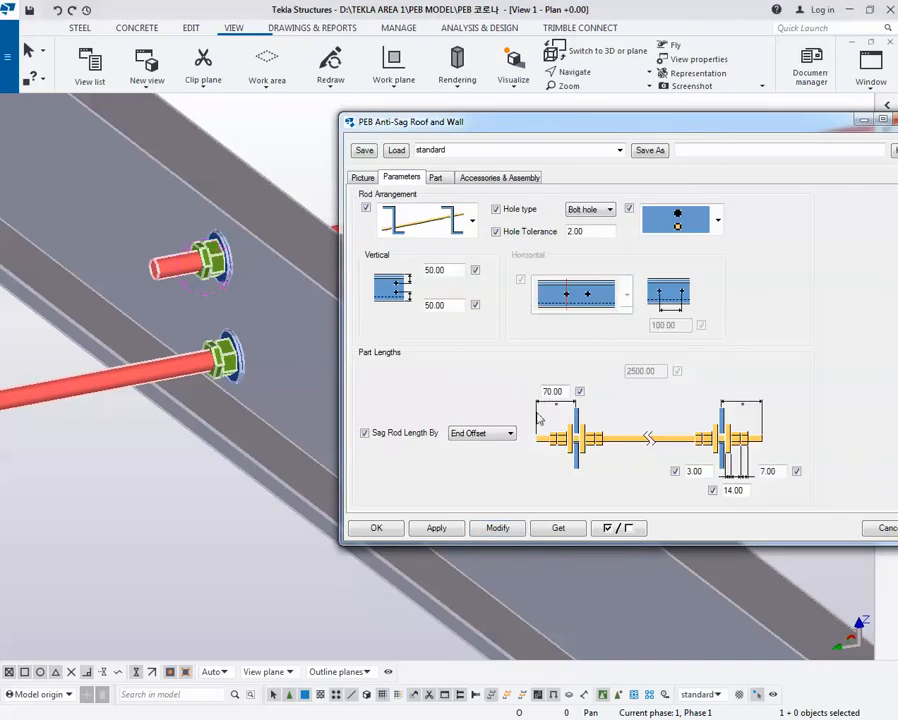
middle_click_drag(199, 343, 240, 355)
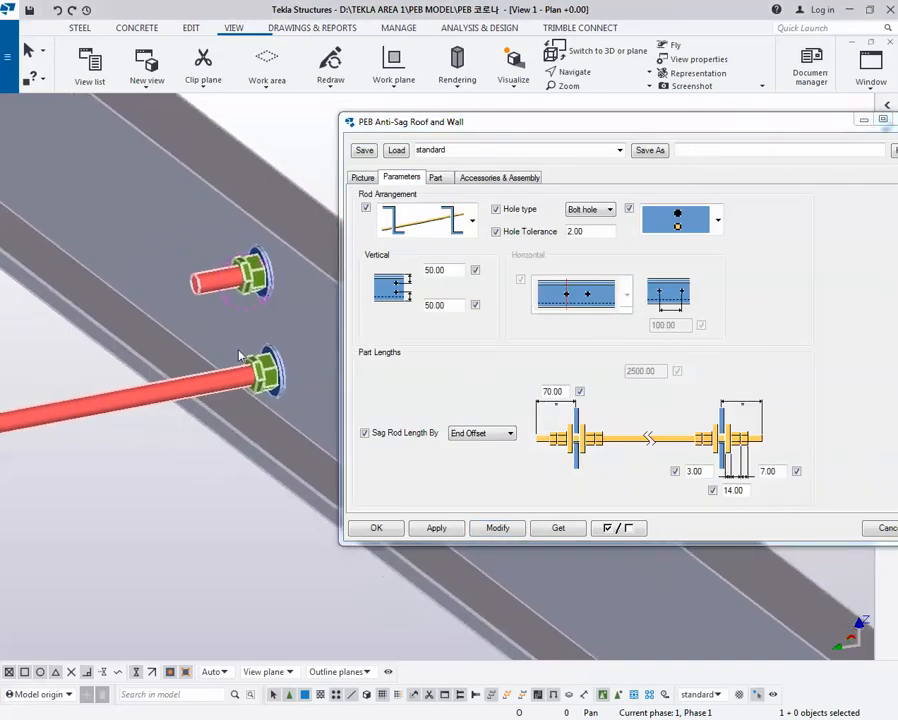
double_click(565, 392)
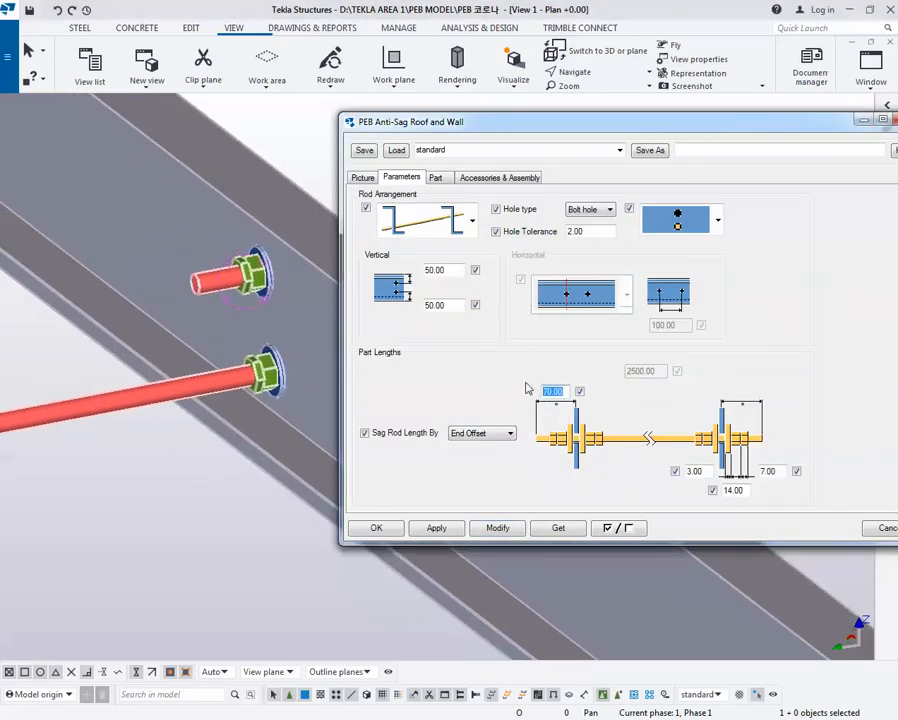
type("100")
left_click(496, 528)
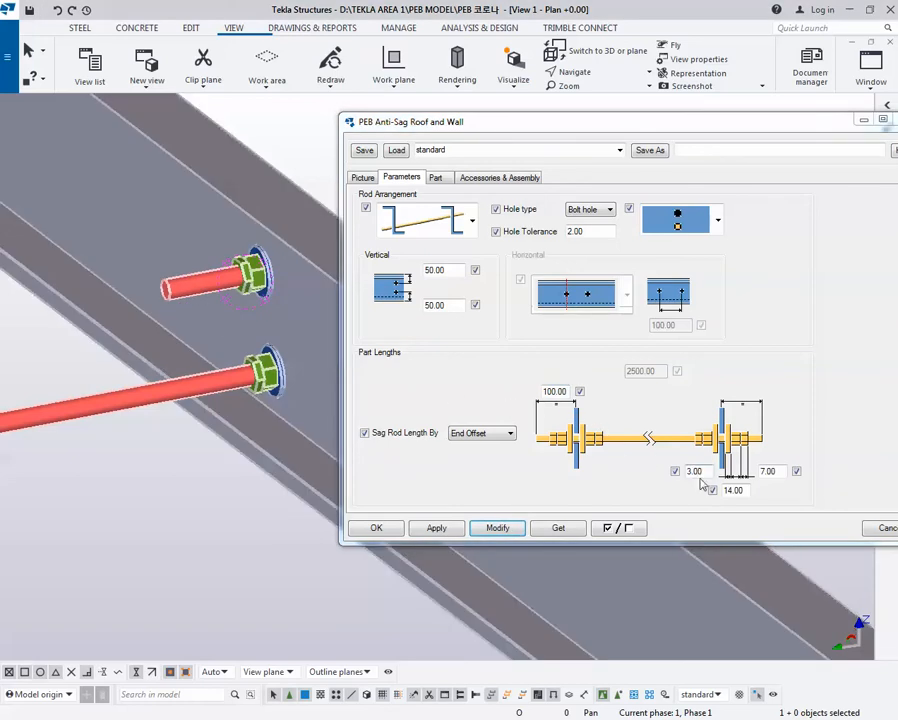
middle_click_drag(234, 386, 266, 387)
scroll(245, 392, "up", 1)
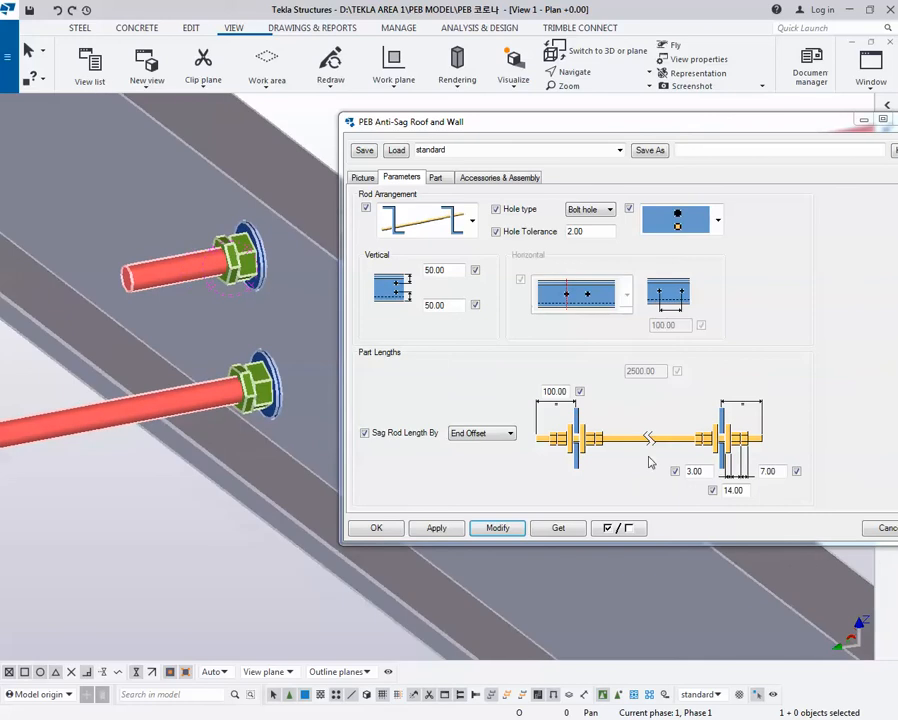
- Set the nut length to 20 in the part lengths and modify the component
double_click(741, 493)
type("20")
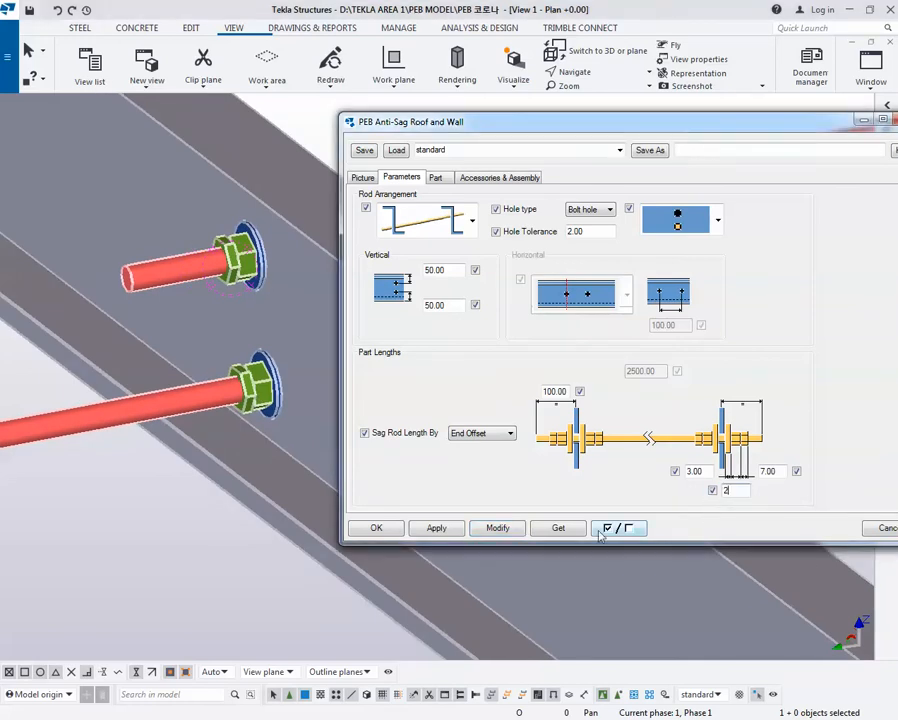
left_click(507, 529)
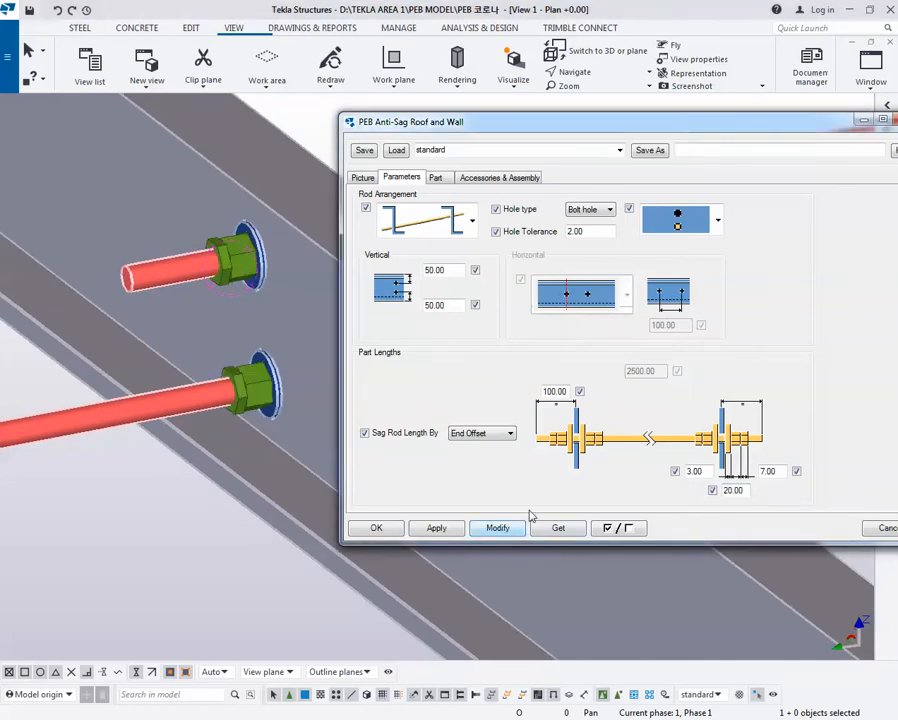
- Set the nut length to 15 and the washer length to 4, and modify the component
type("15")
type("4")
left_click(499, 527)
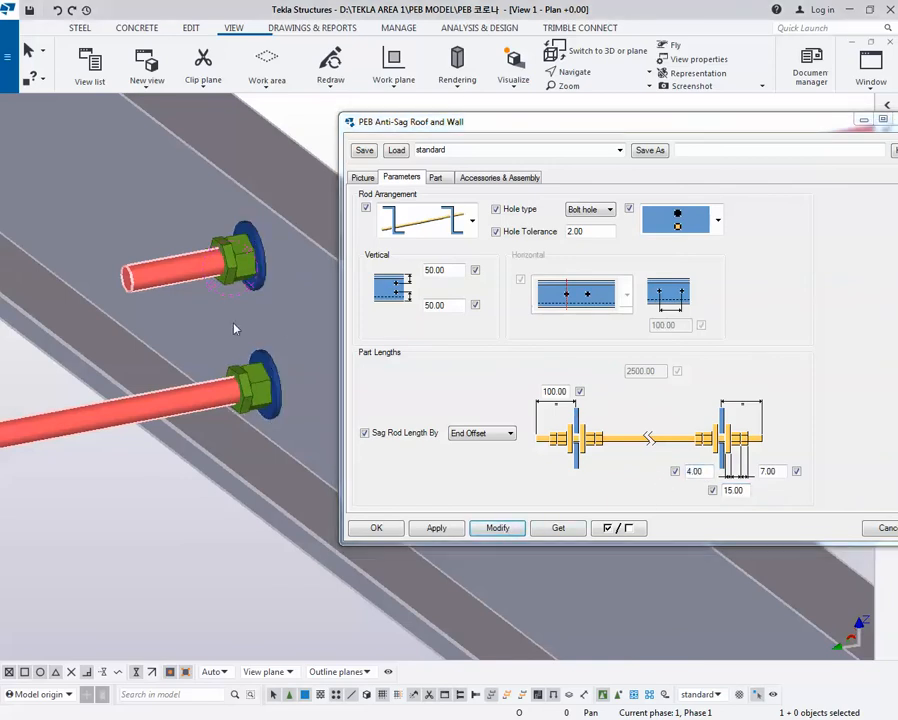
scroll(273, 373, "up", 2)
scroll(255, 373, "down", 2)
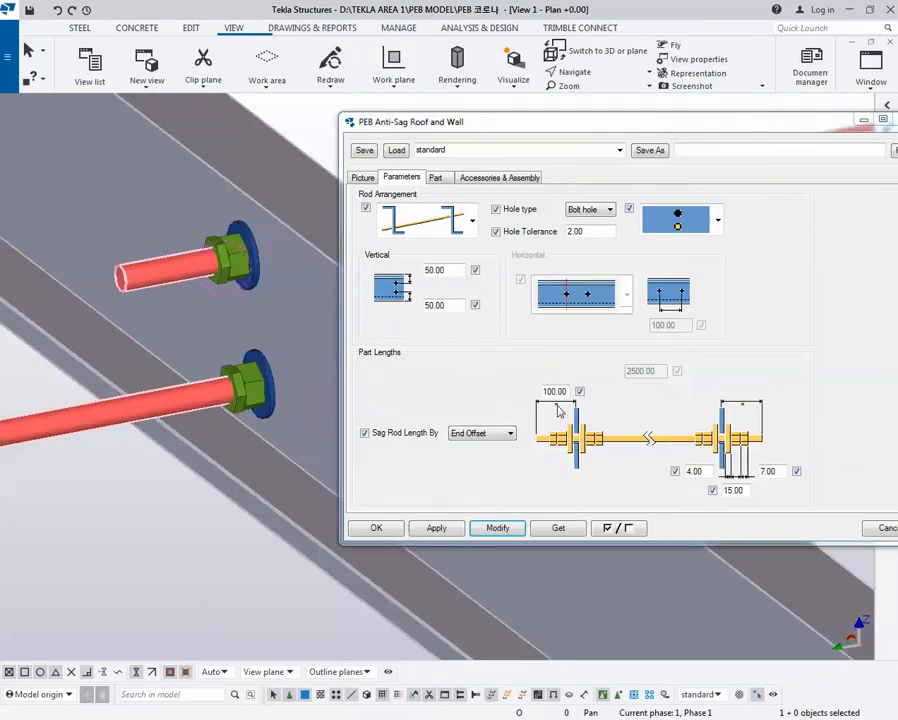
- Set the lock nut length to 10 and modify the component
left_click(781, 471)
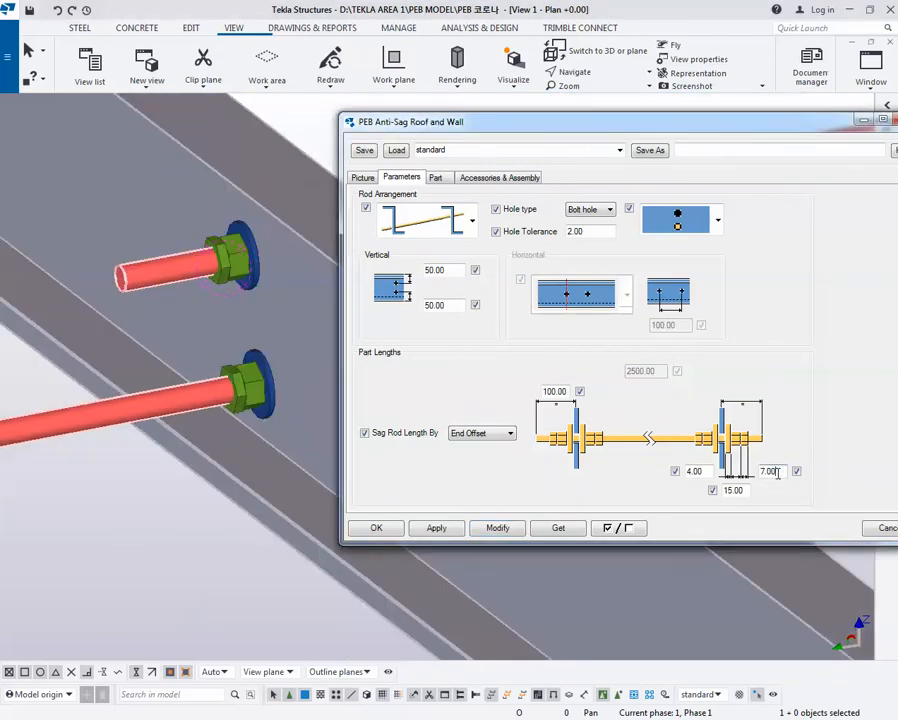
type("10")
left_click(507, 534)
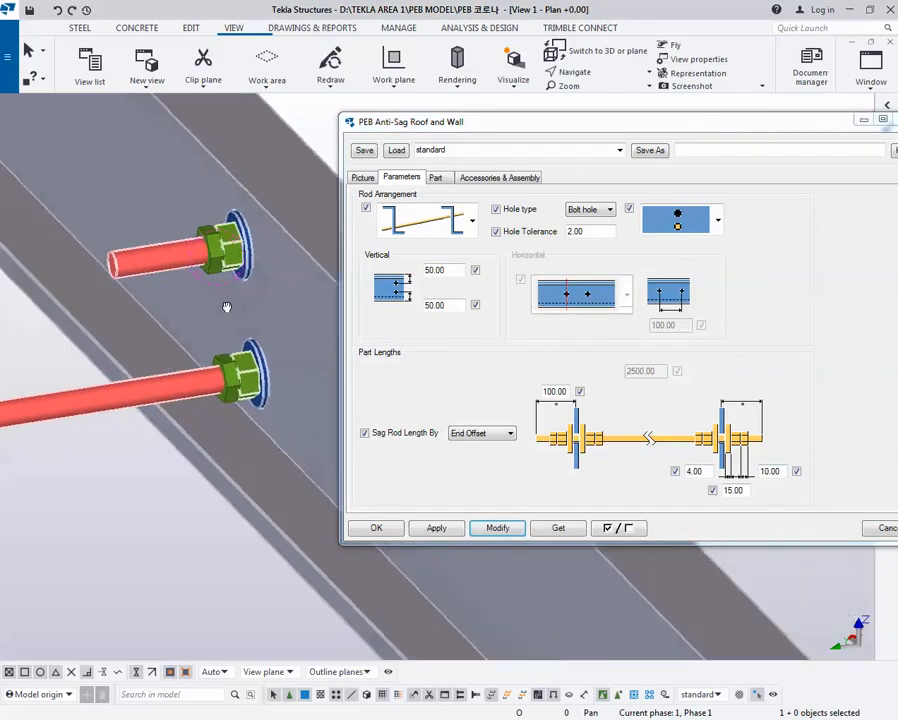
- Examine the modified sag rods with their nuts and washers from close up and across the neighbouring purlins
scroll(227, 306, "down", 5)
scroll(206, 286, "up", 3)
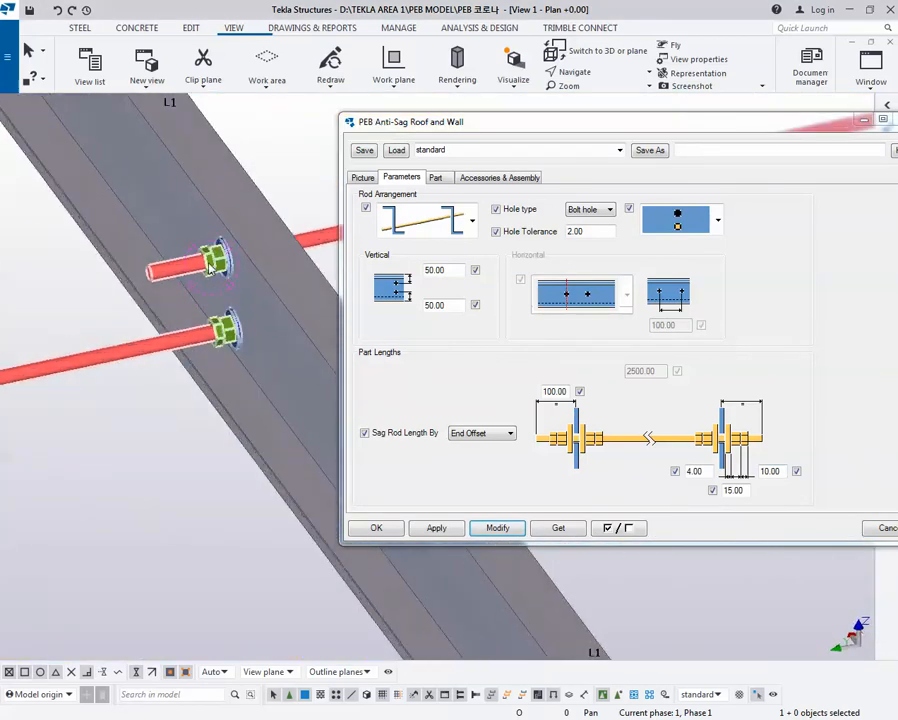
scroll(156, 390, "down", 3)
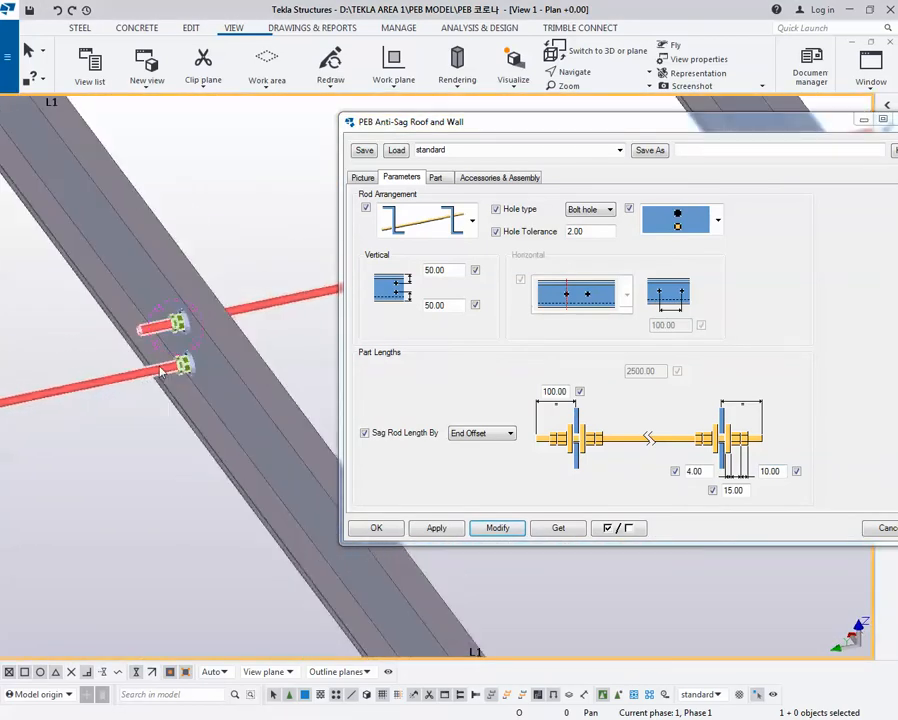
scroll(220, 330, "down", 3)
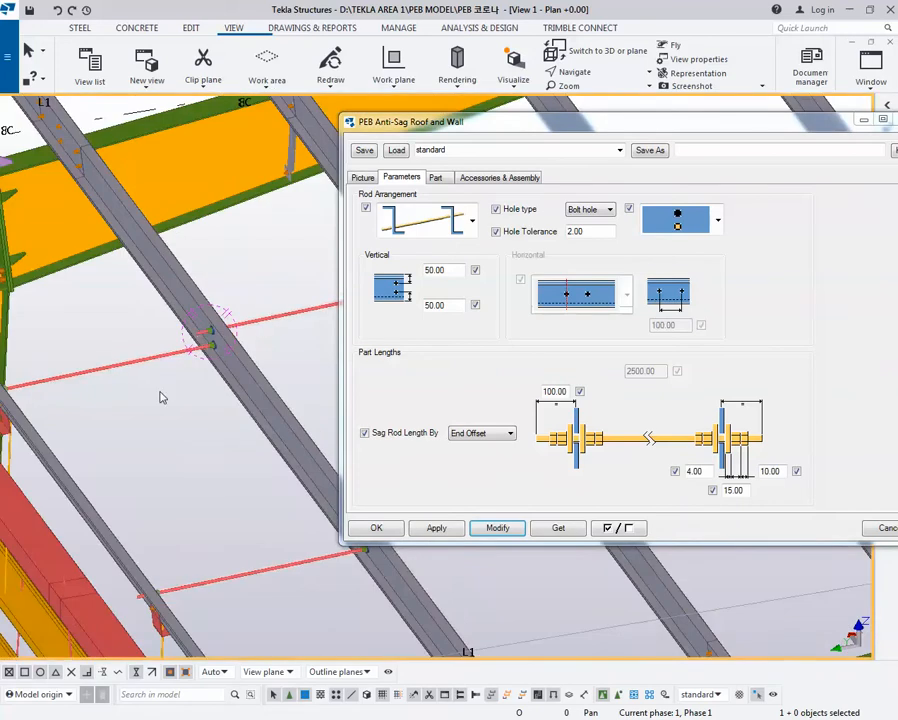
middle_click_drag(162, 398, 214, 392, "ctrl")
scroll(166, 346, "up", 2)
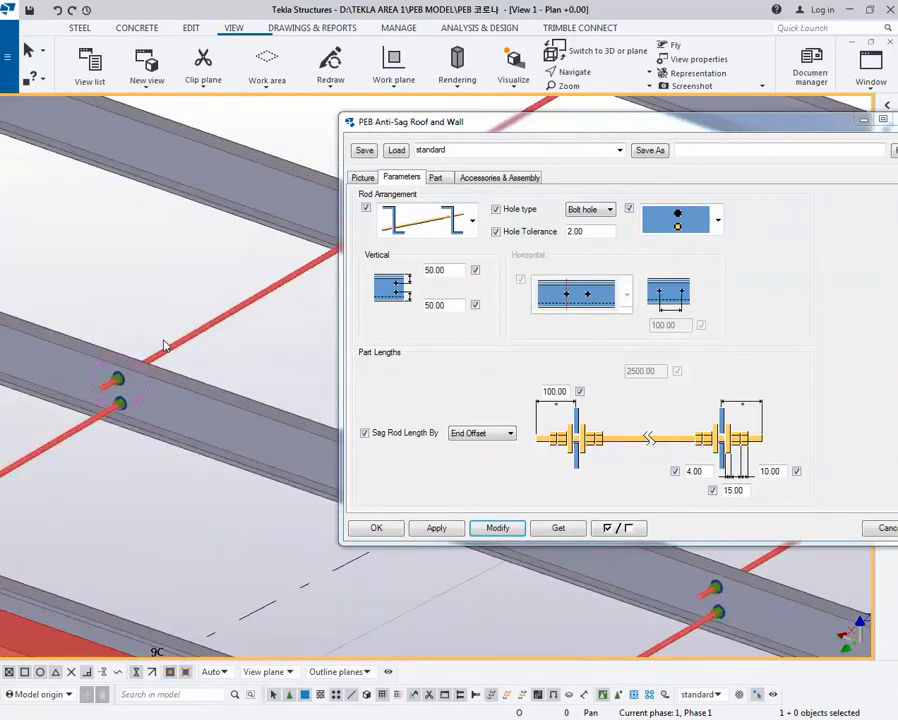
middle_click_drag(165, 346, 214, 305, "ctrl")
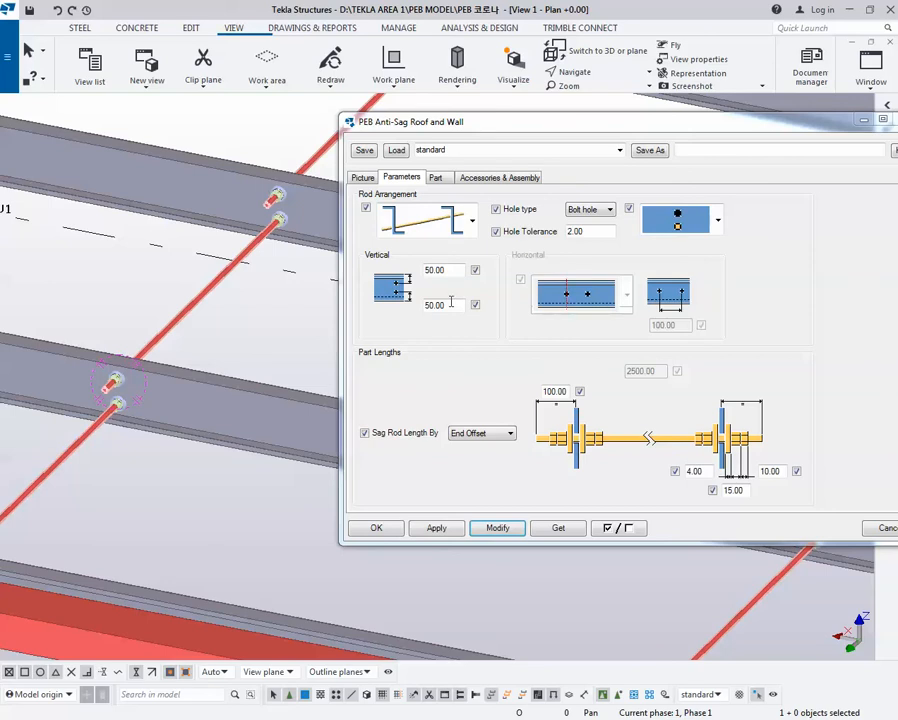
scroll(180, 410, "down", 4)
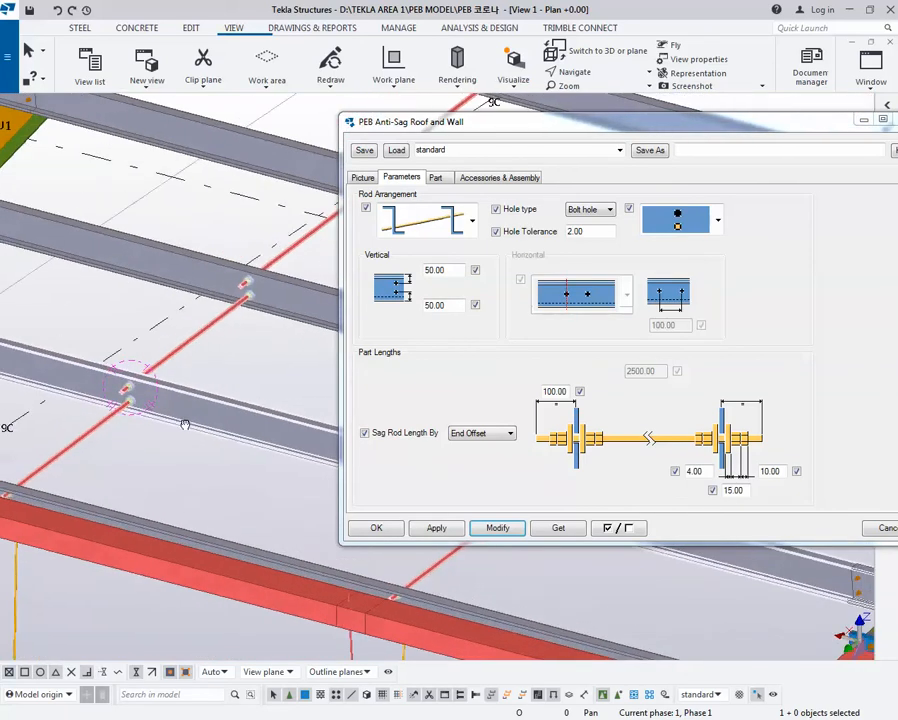
scroll(185, 425, "up", 2)
middle_click_drag(175, 427, 186, 435)
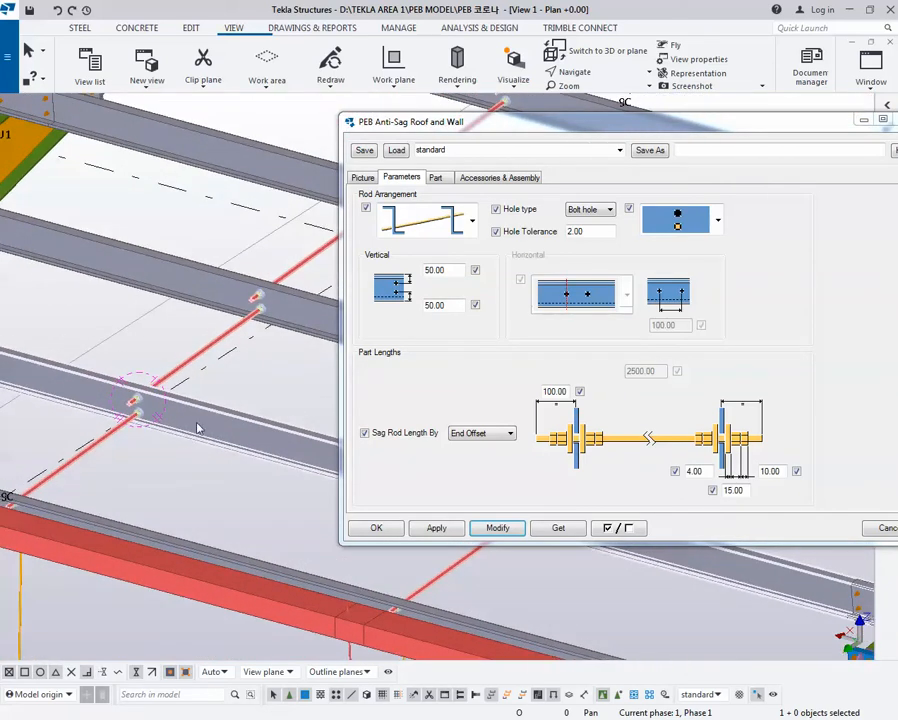
- Try Rod Length as the sag rod length basis, restore End Offset and modify the component
left_click(478, 432)
left_click(478, 443)
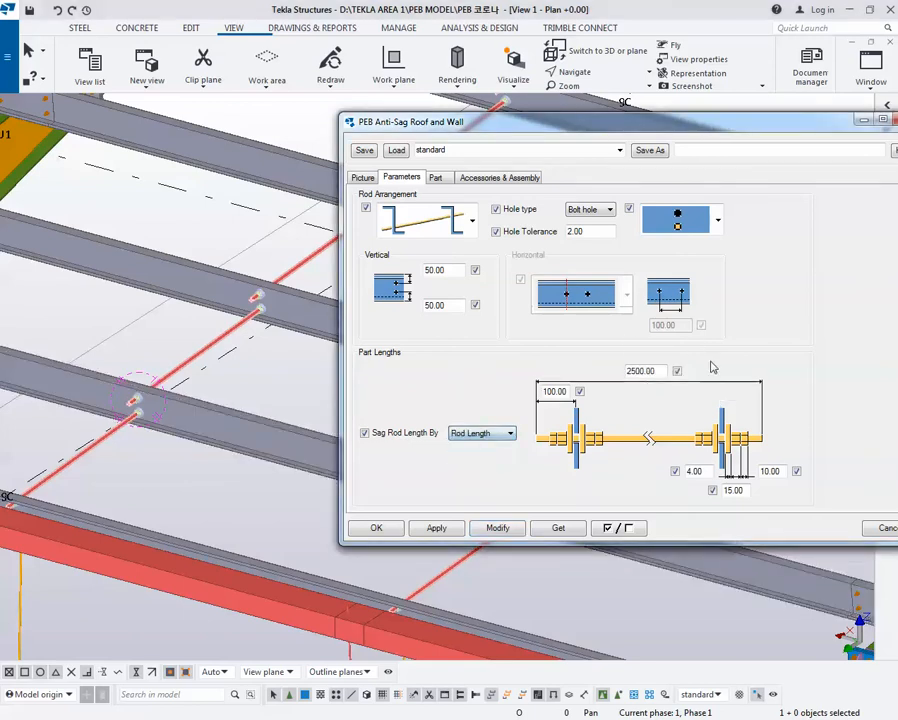
left_click(482, 433)
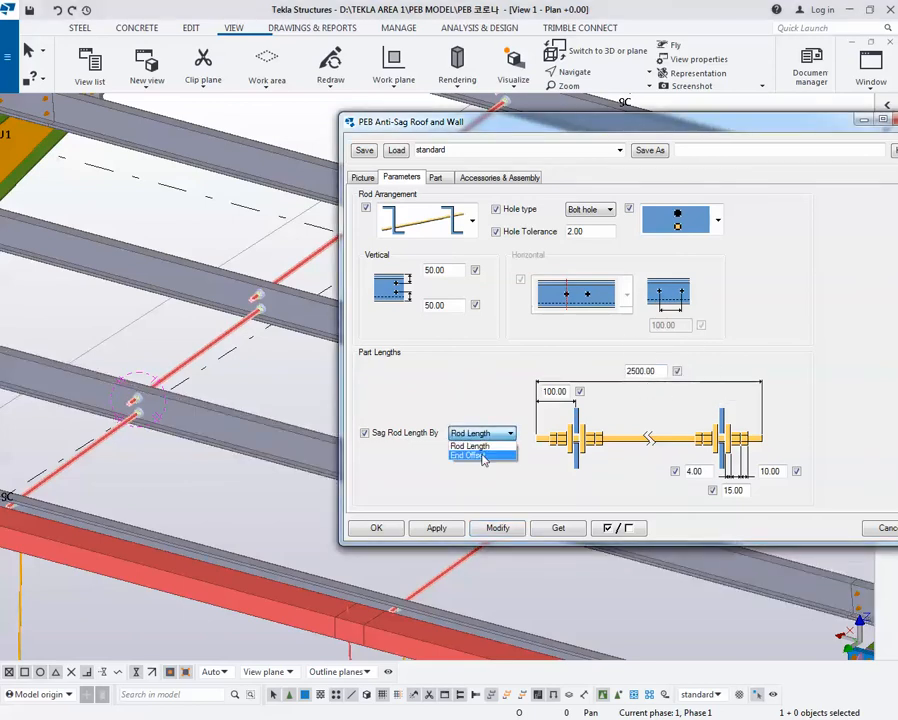
left_click(478, 453)
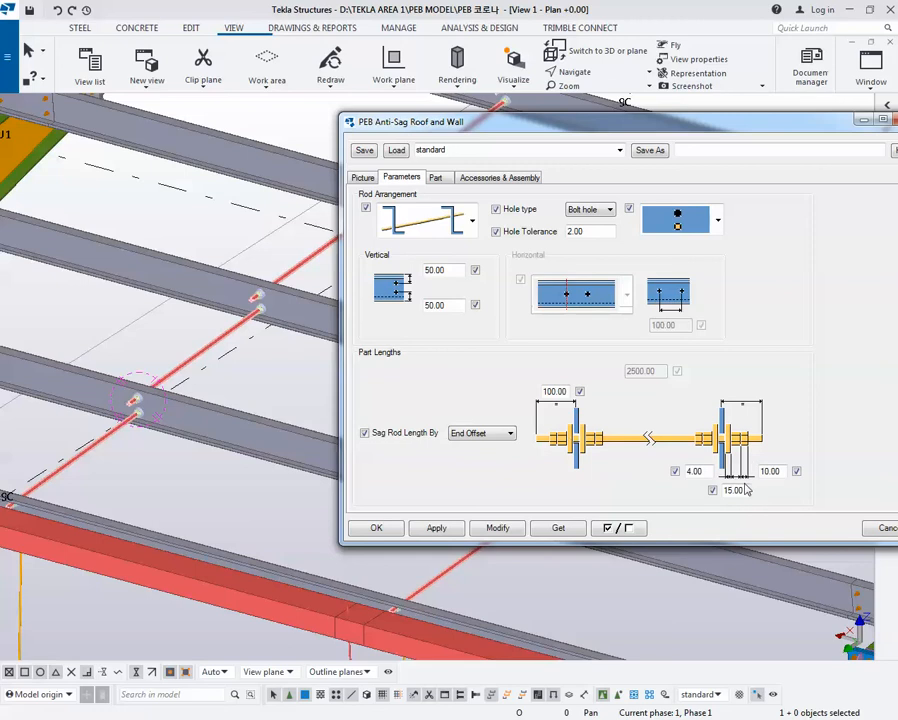
left_click(504, 528)
scroll(245, 310, "up", 3)
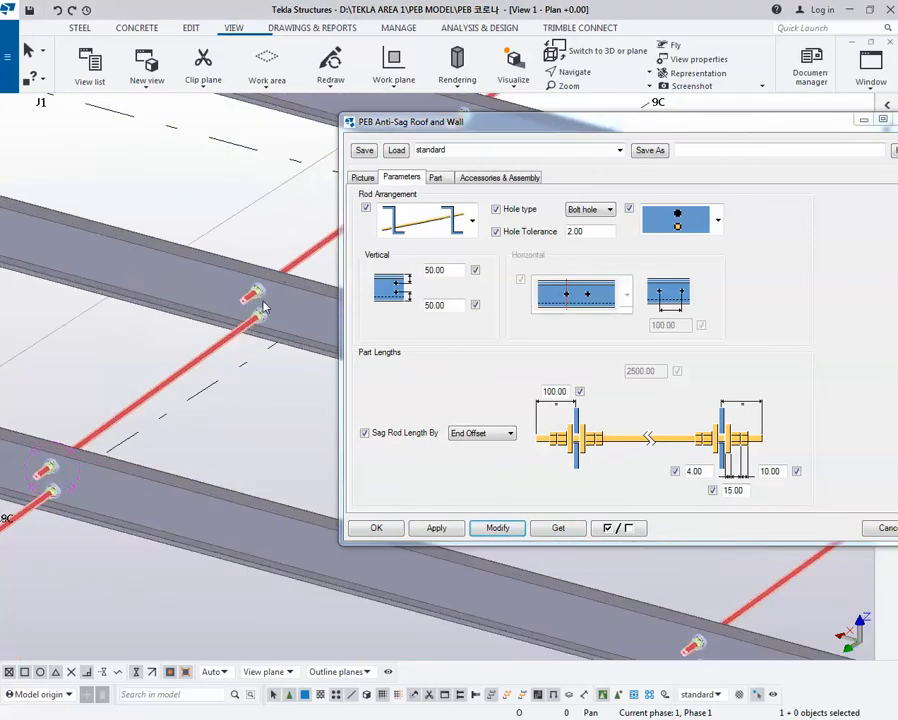
- Examine the accessories and assembly settings, the rod distribution and the hole pattern options against the rods at the purlins
left_click(439, 179)
left_click(478, 178)
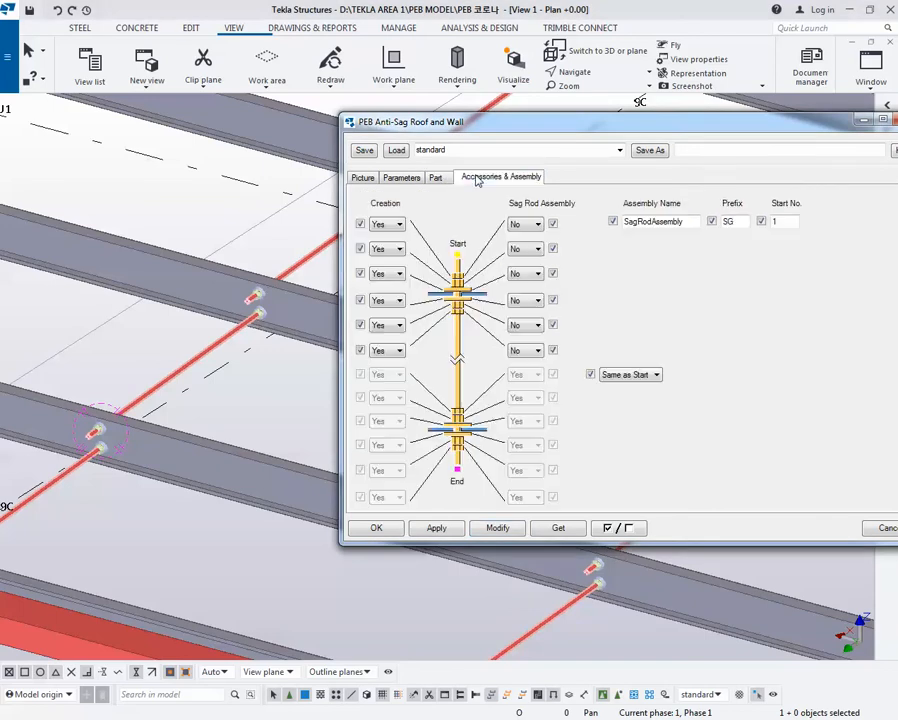
left_click(408, 179)
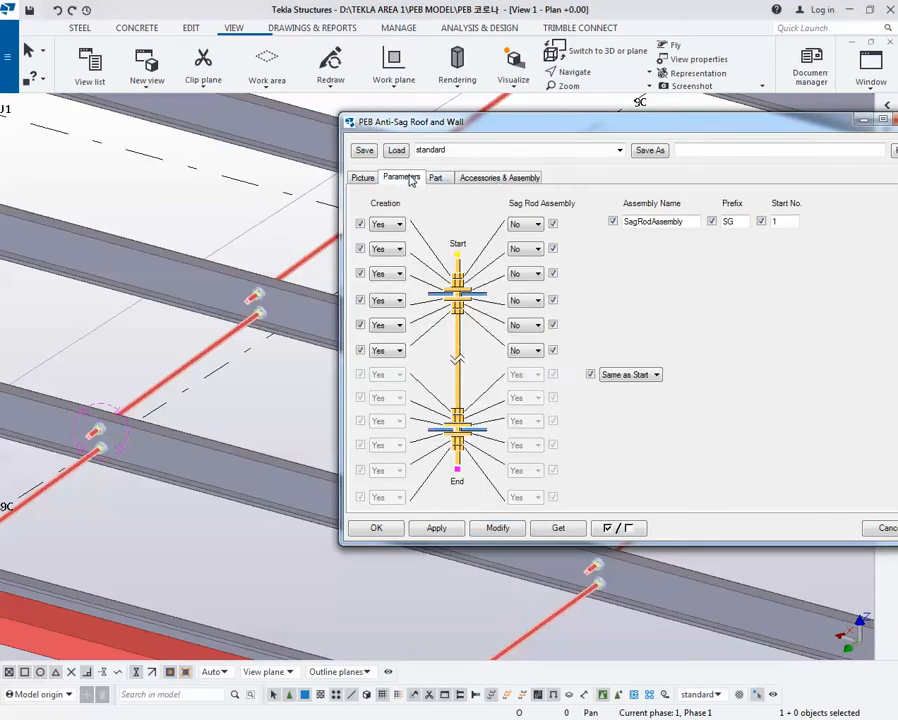
left_click(488, 180)
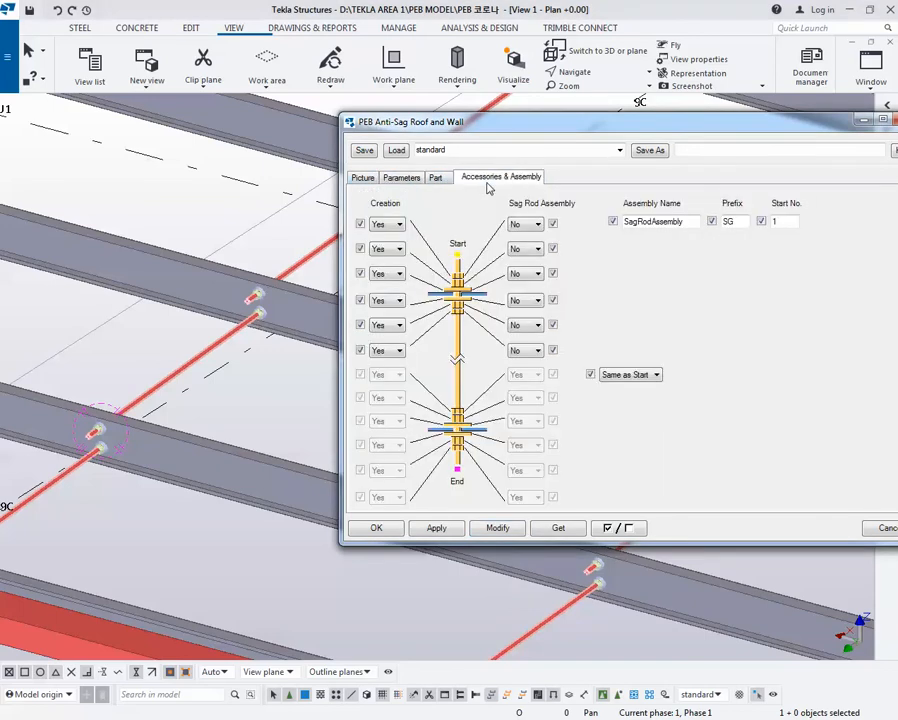
left_click(401, 178)
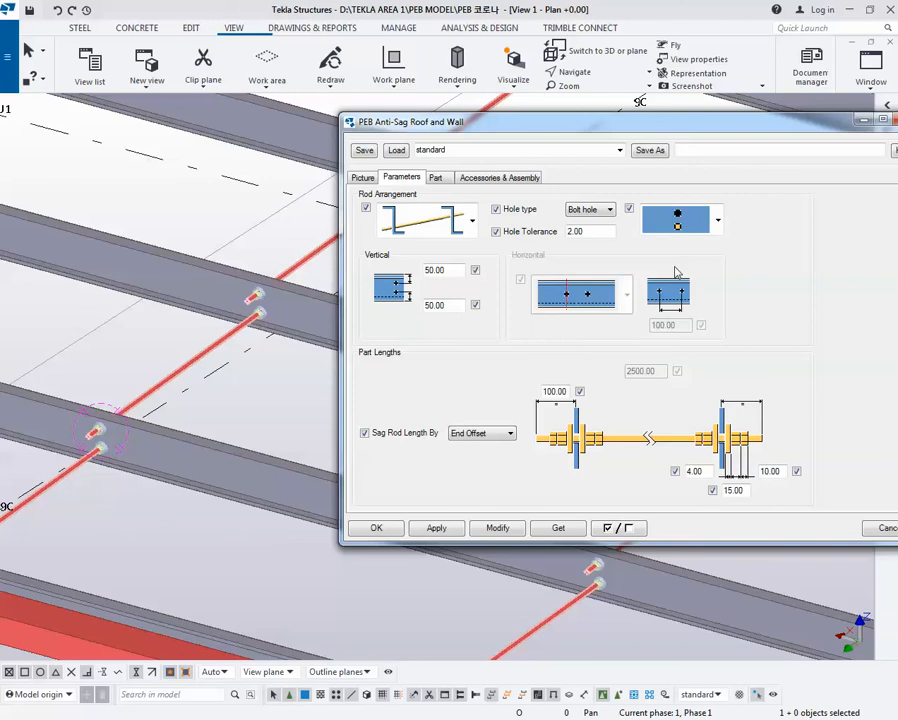
middle_click_drag(236, 305, 204, 316, "ctrl")
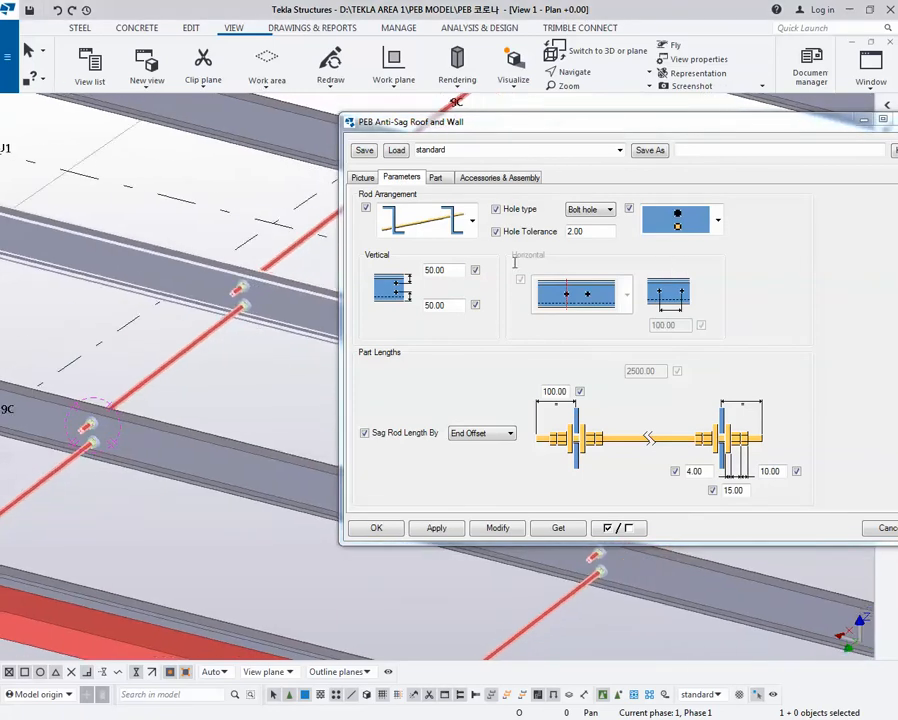
left_click(688, 224)
left_click(688, 224)
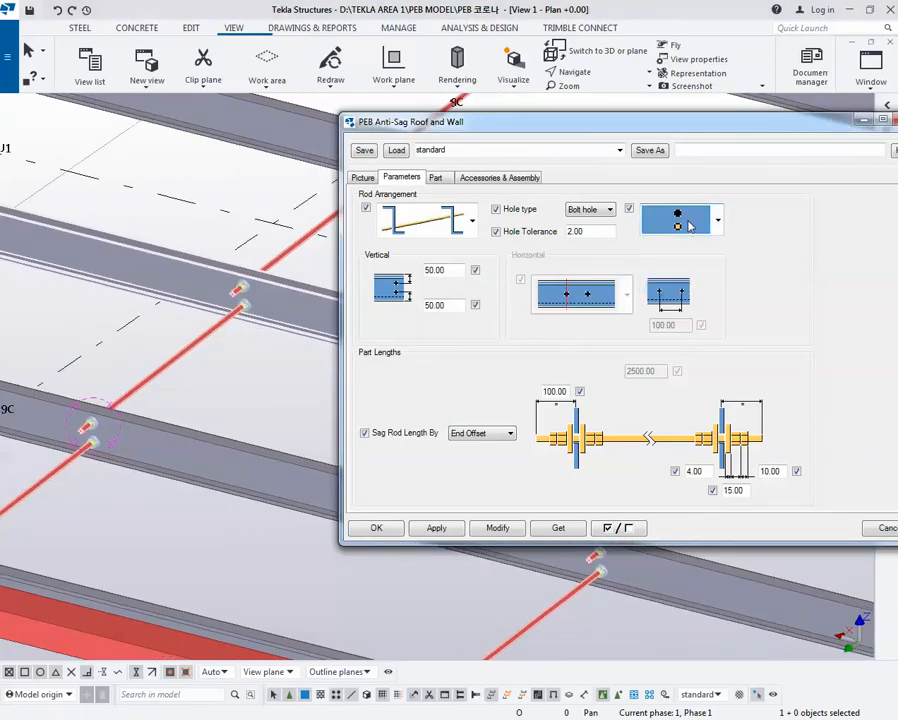
left_click(364, 178)
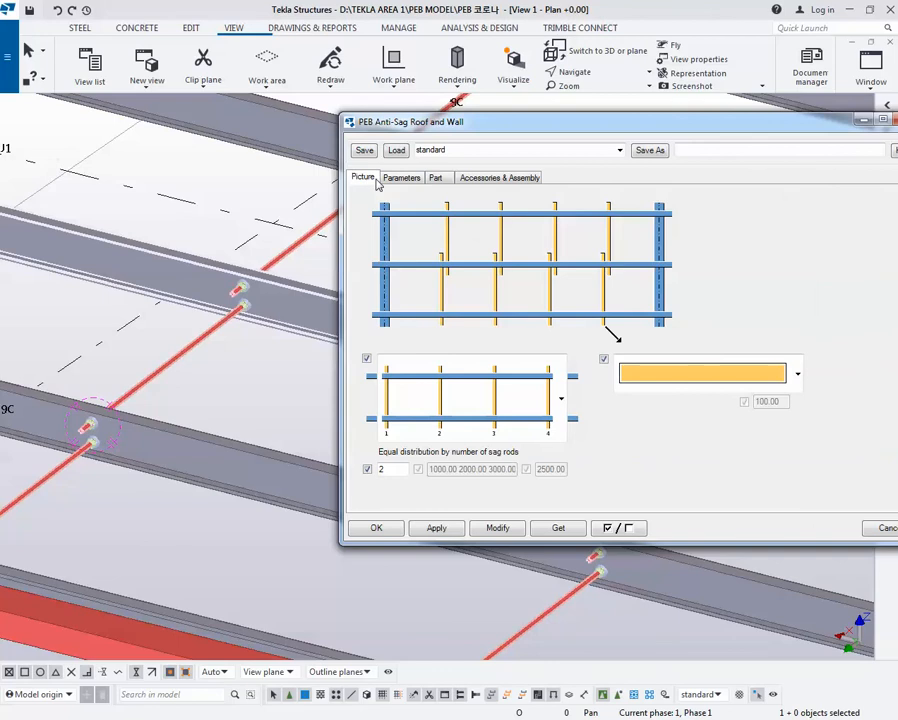
left_click(404, 178)
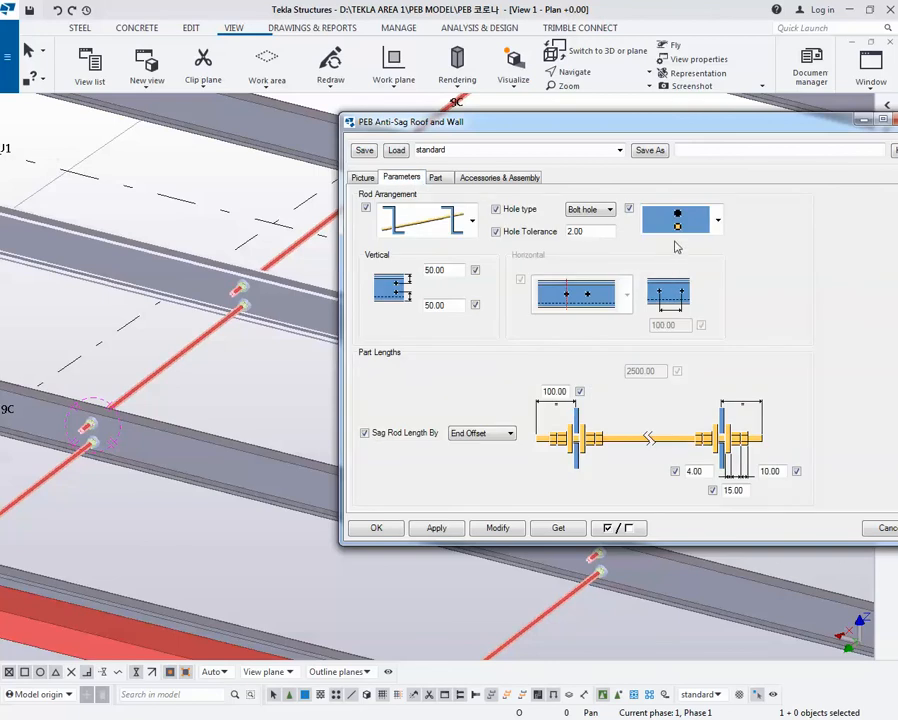
- Set the lower and upper vertical hole distances to 70 each and modify the component
scroll(250, 330, "up", 4)
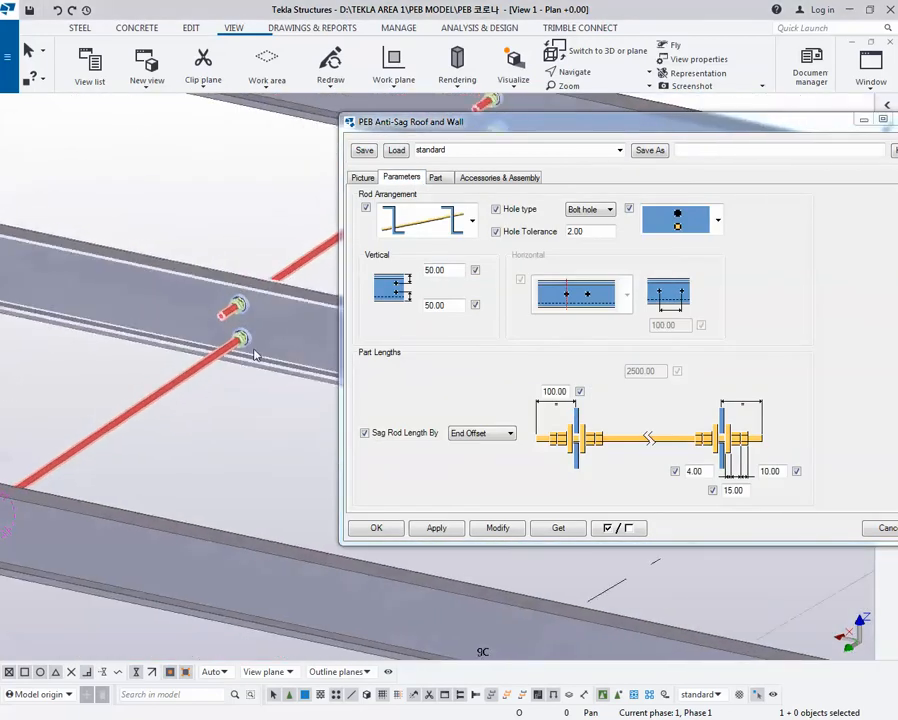
scroll(255, 355, "up", 3)
left_click_drag(457, 303, 372, 312)
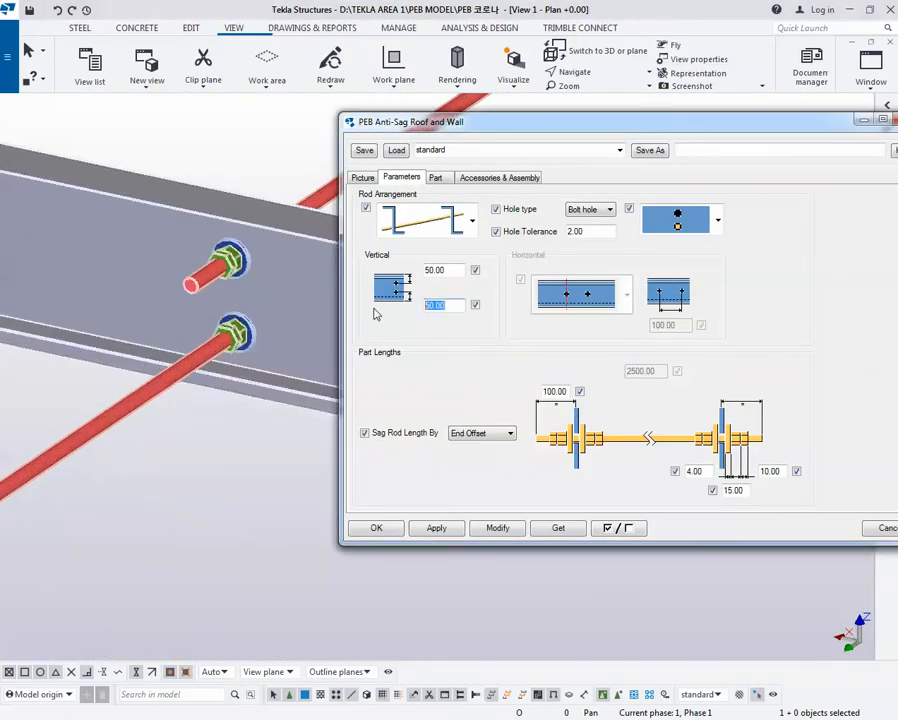
type("70")
left_click(497, 527)
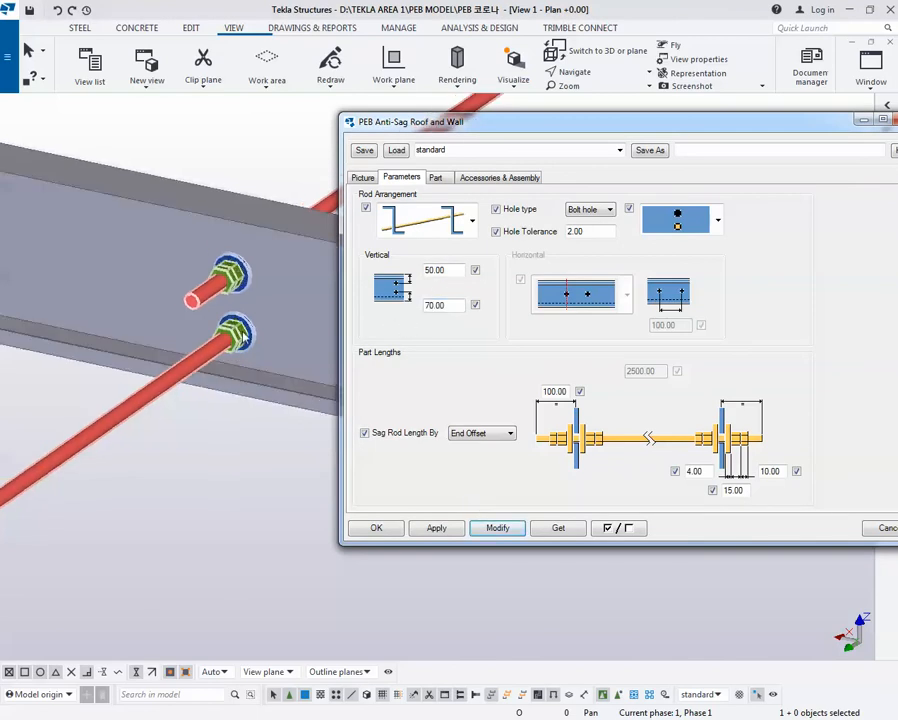
double_click(452, 271)
type("70")
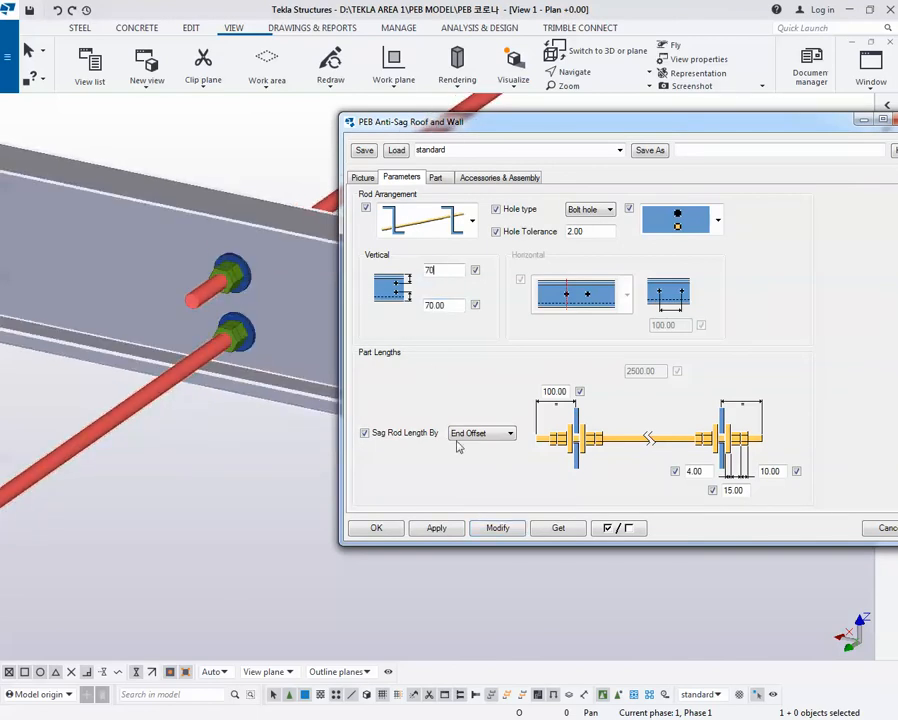
left_click(493, 530)
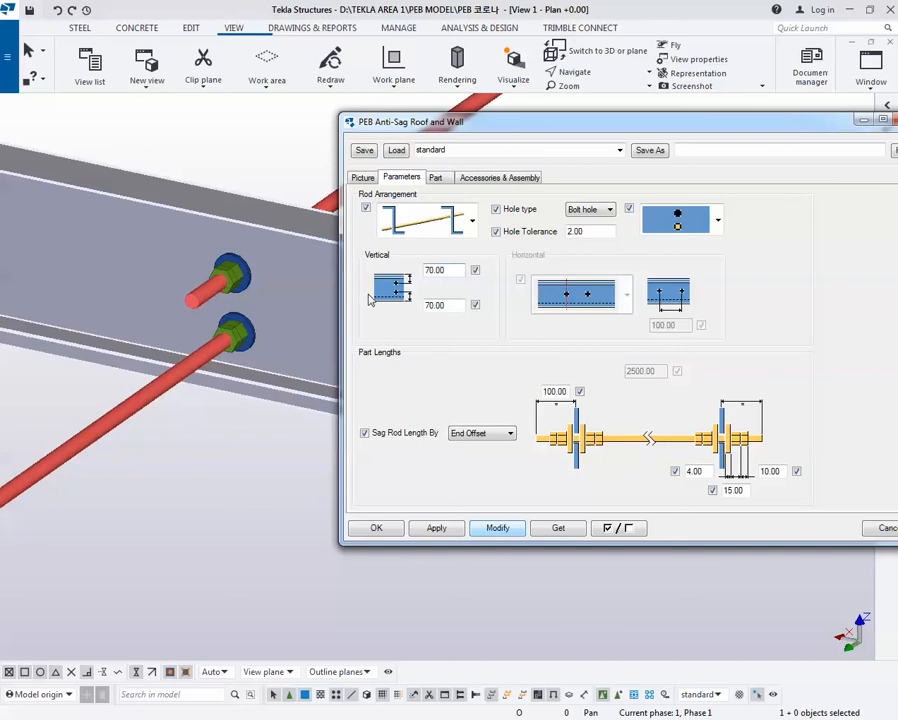
- Set both vertical hole distances to 20 and modify the component
double_click(440, 305)
type("20")
double_click(445, 271)
type("20")
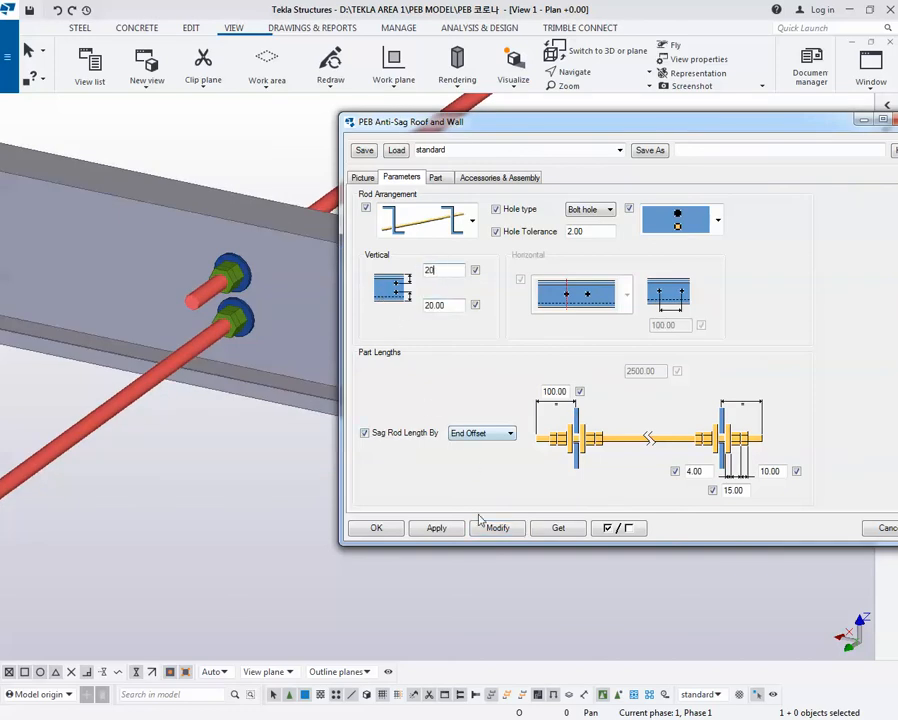
left_click(492, 532)
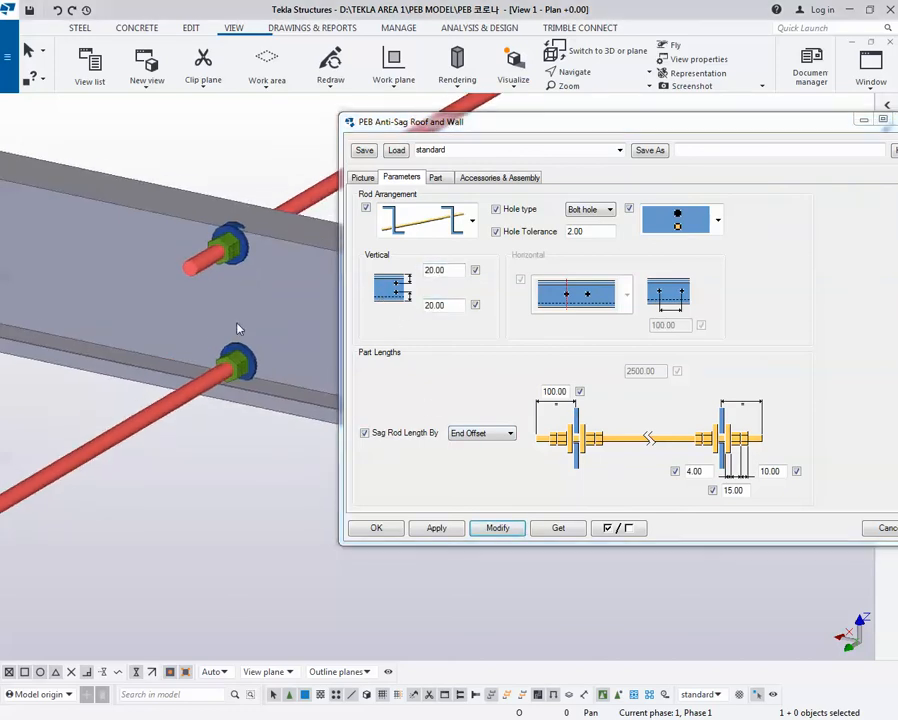
- Set the upper and lower vertical hole distances to 50 each and modify the component
double_click(450, 270)
type("50")
key("Tab")
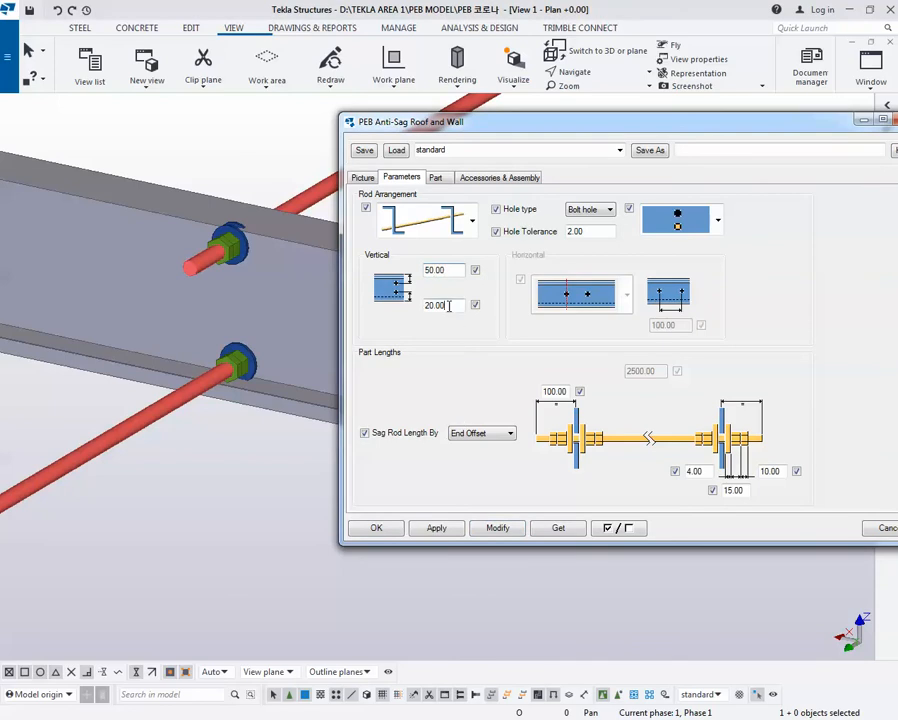
type("50")
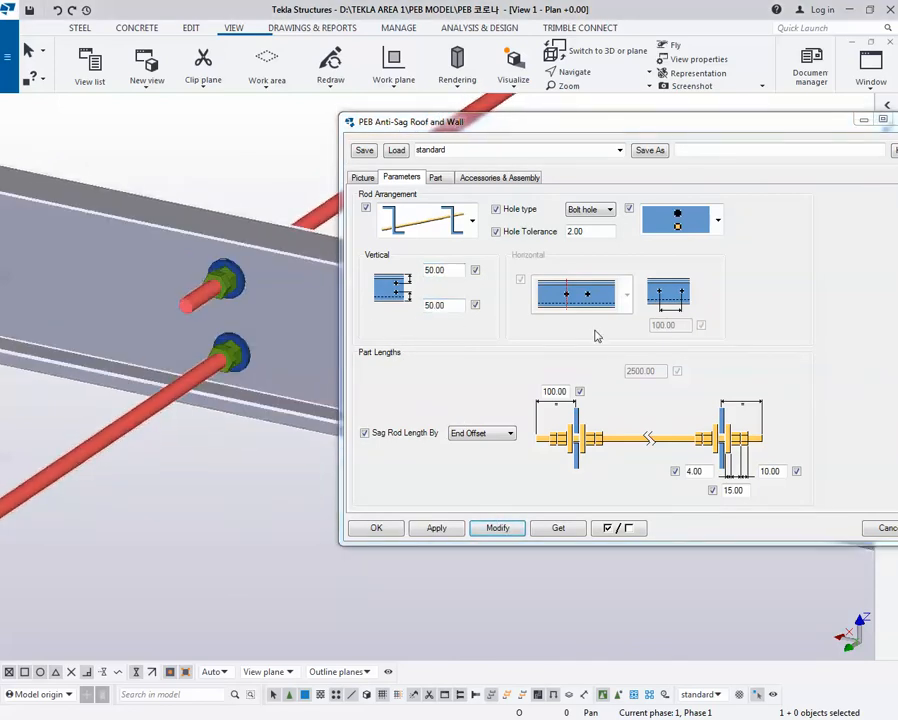
- Choose the hole option with two holes, one above the other, and modify the component
left_click(663, 226)
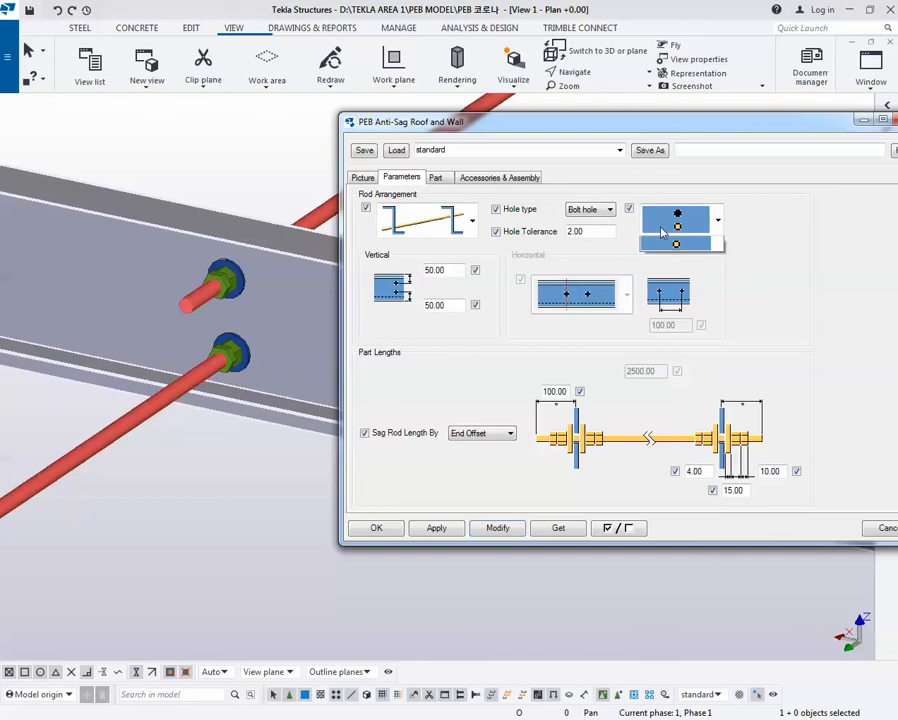
left_click(676, 278)
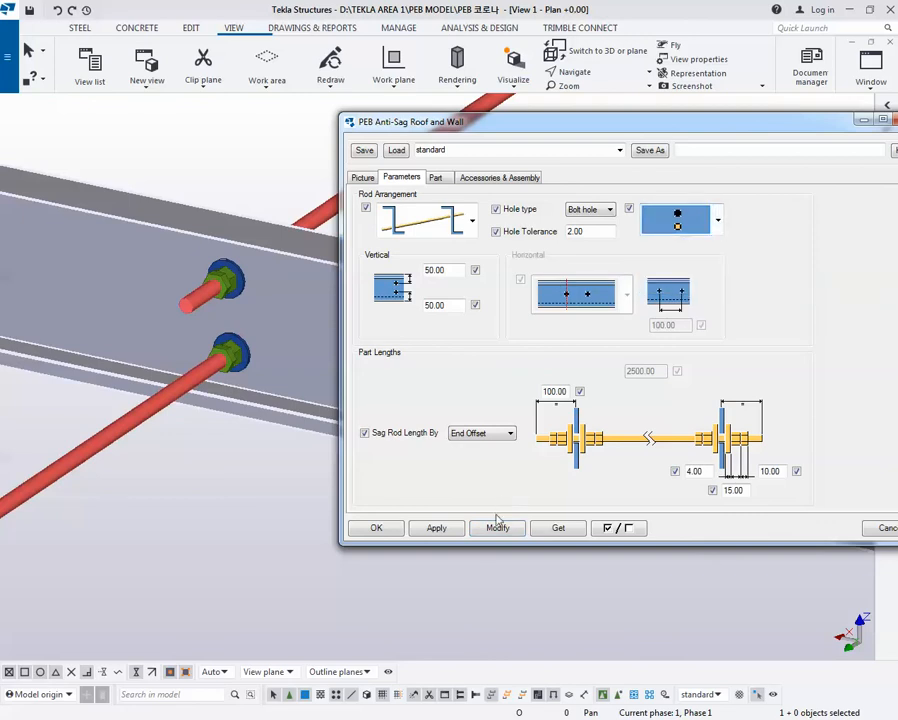
left_click(497, 527)
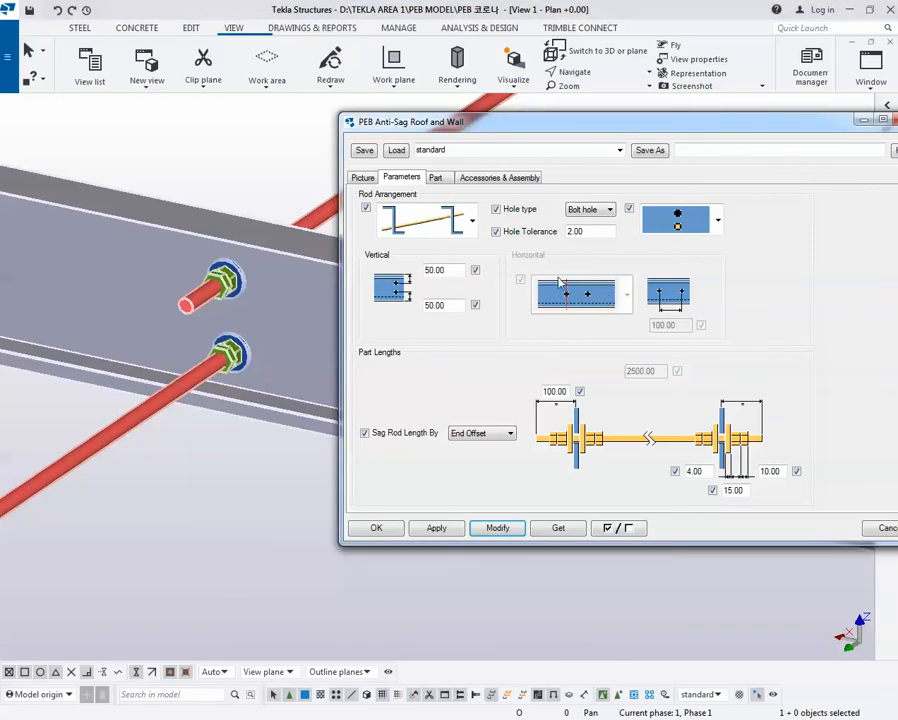
- Change the rod arrangement to side-by-side holes with the left hole highlighted and modify the component
left_click(471, 220)
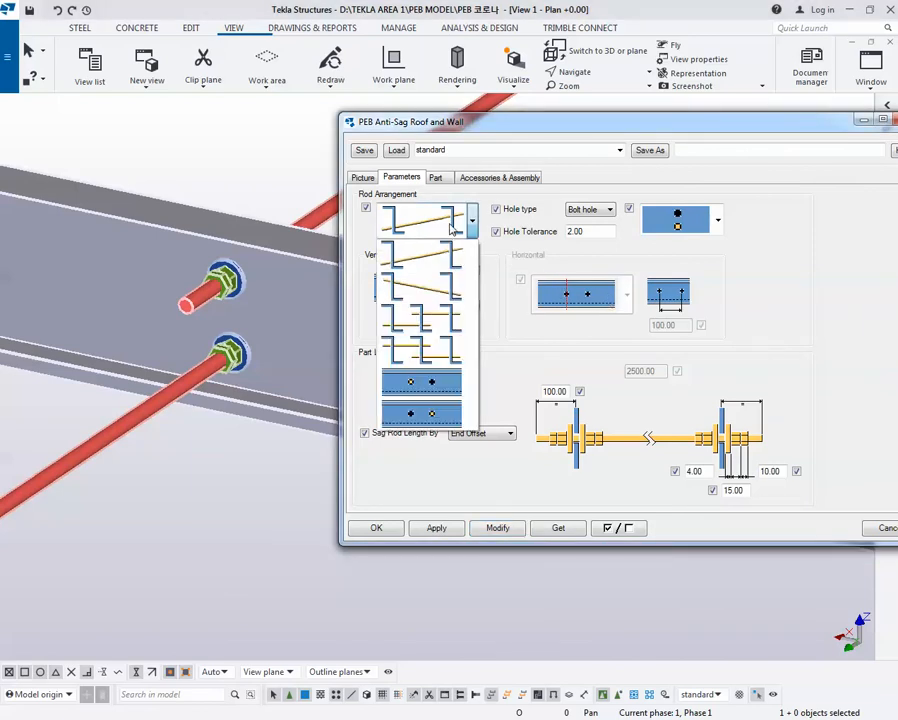
left_click(432, 393)
left_click(518, 527)
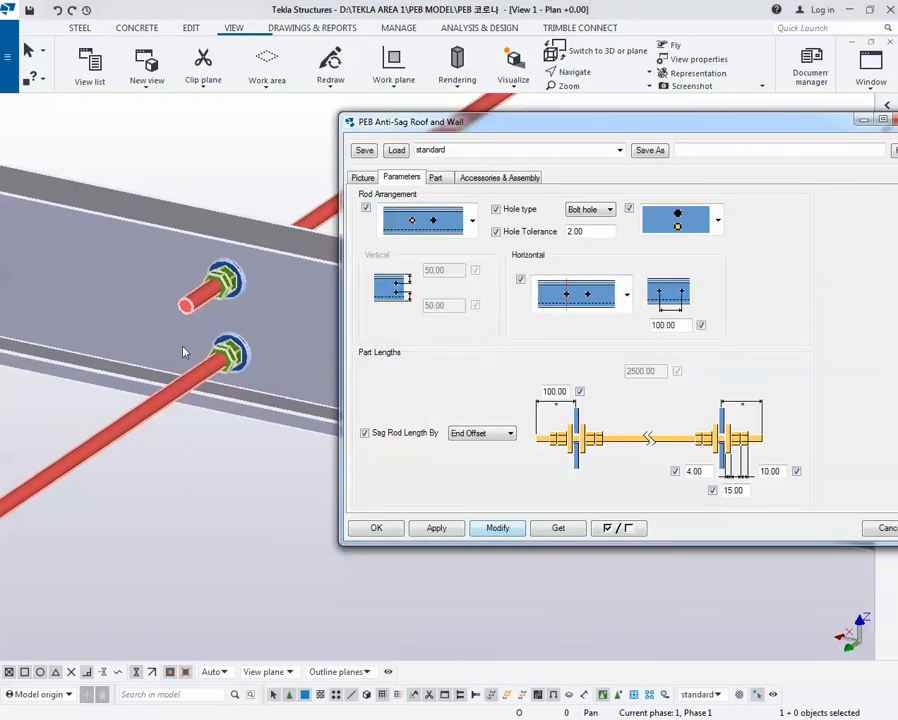
scroll(205, 350, "down", 3)
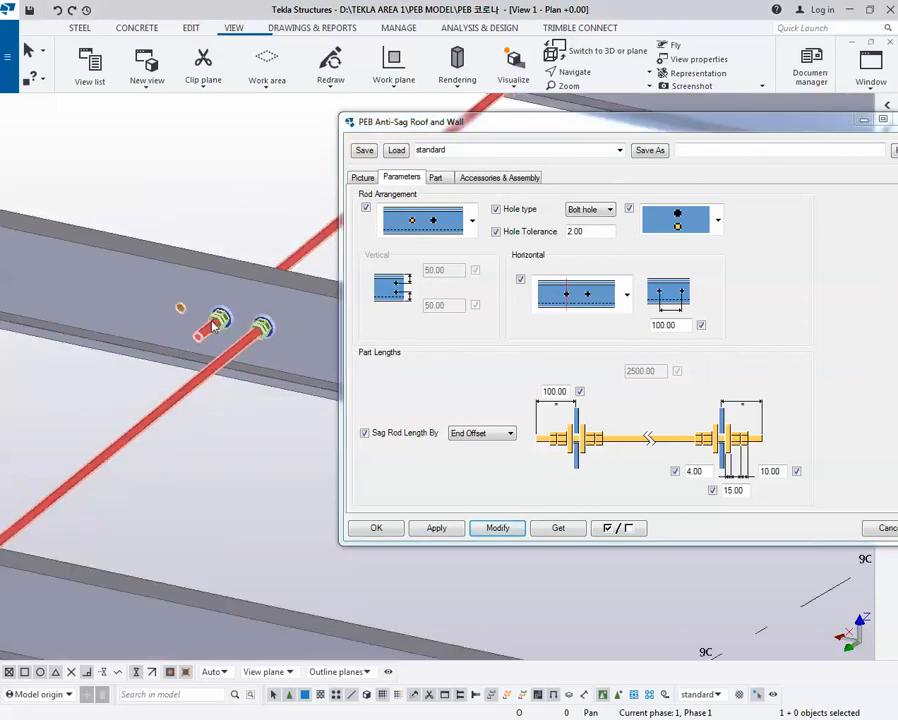
- Set the horizontal reference line midway between the two holes and modify the component
left_click(699, 223)
left_click(699, 223)
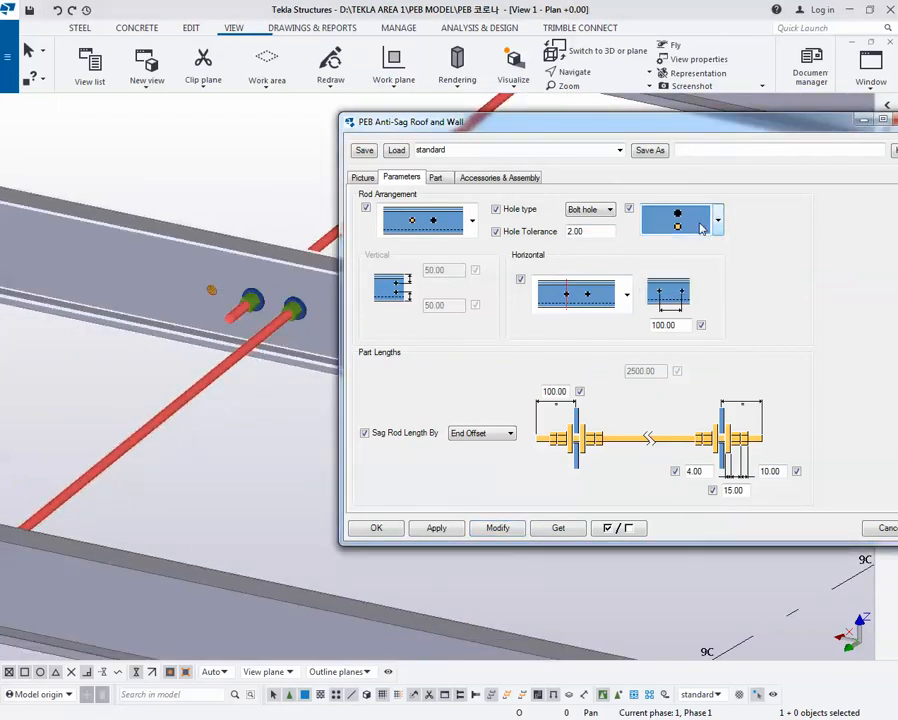
left_click(436, 229)
left_click(436, 229)
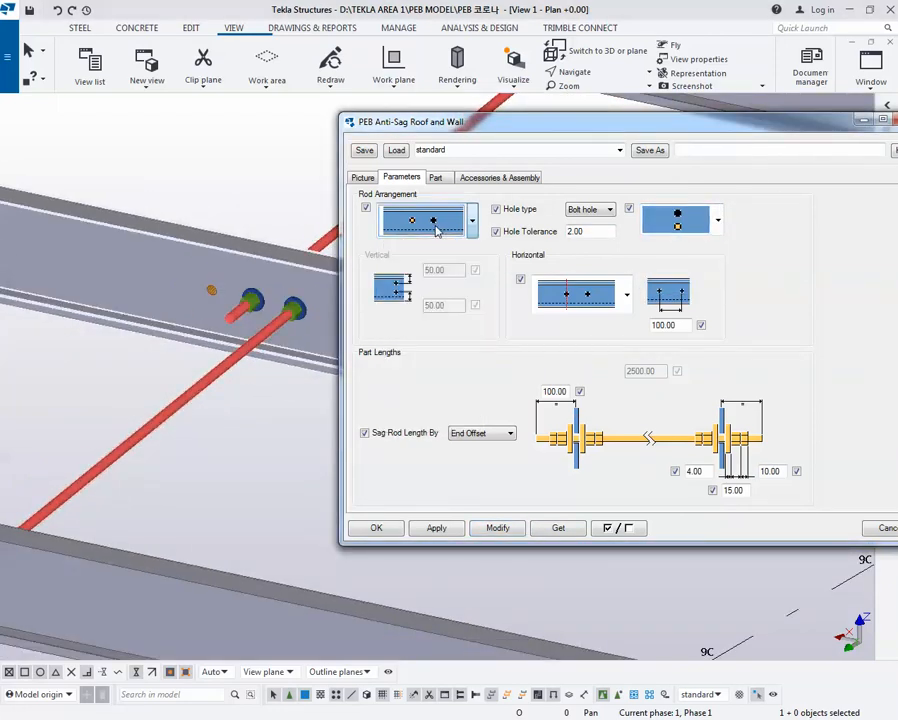
left_click(608, 300)
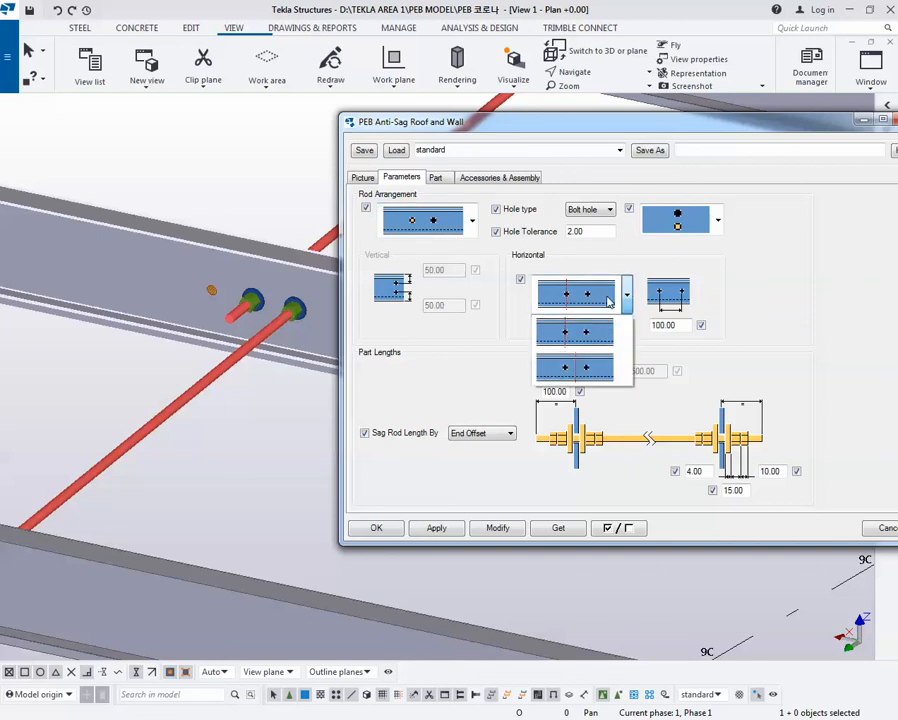
left_click(499, 526)
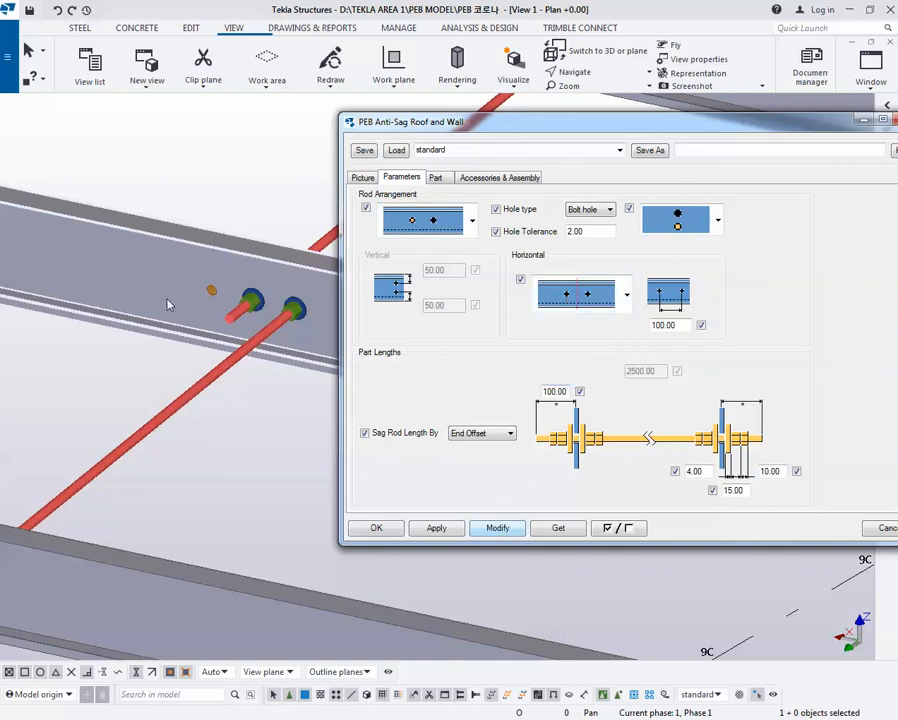
scroll(240, 310, "down", 3)
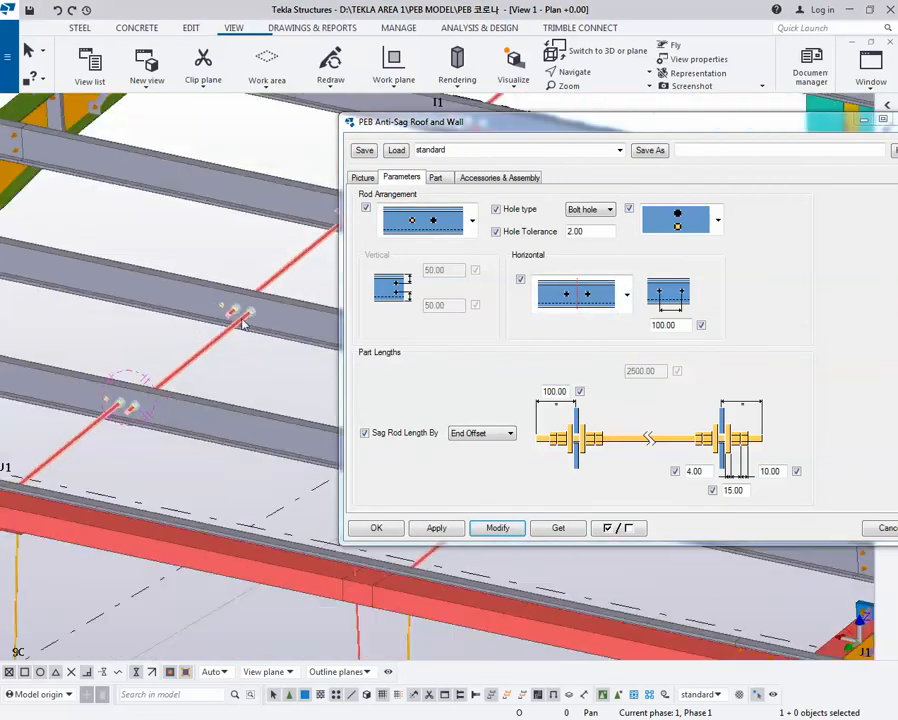
scroll(226, 346, "up", 5)
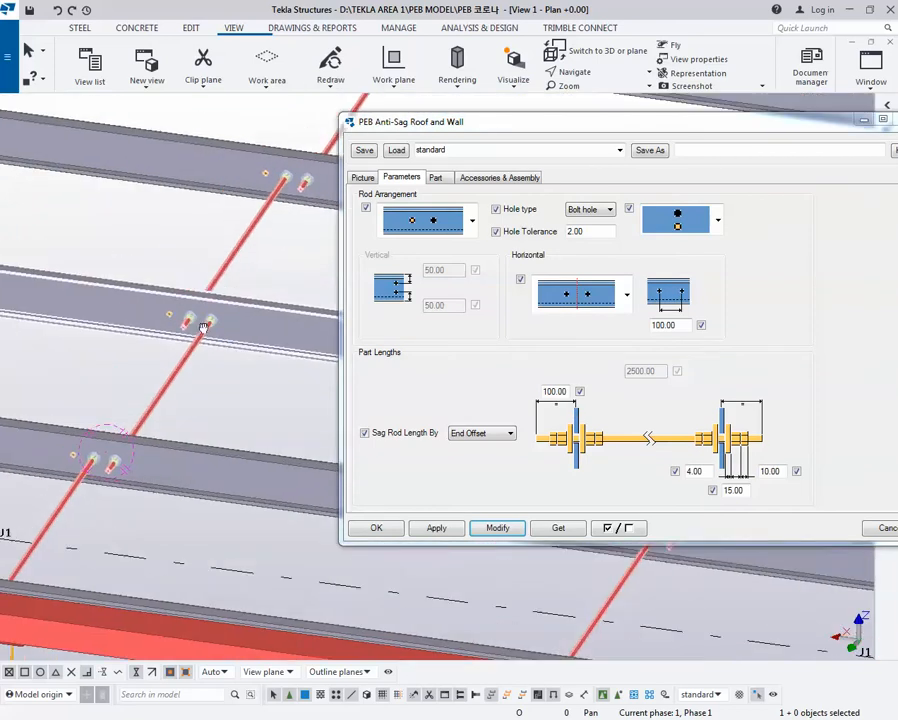
- Switch the rod arrangement to side-by-side holes with the right hole highlighted and modify the component
left_click(462, 221)
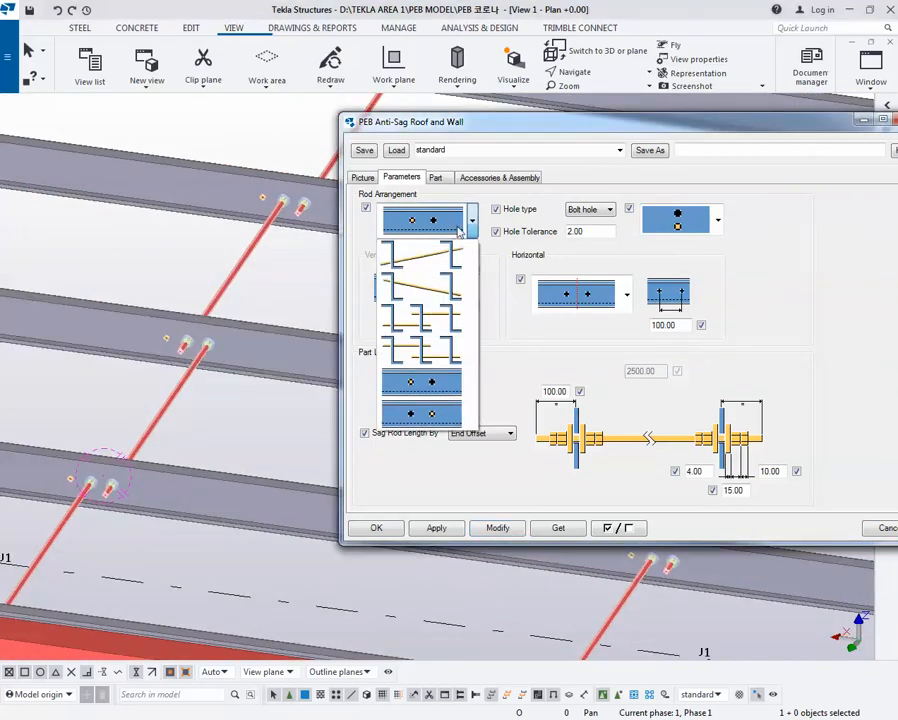
left_click(421, 412)
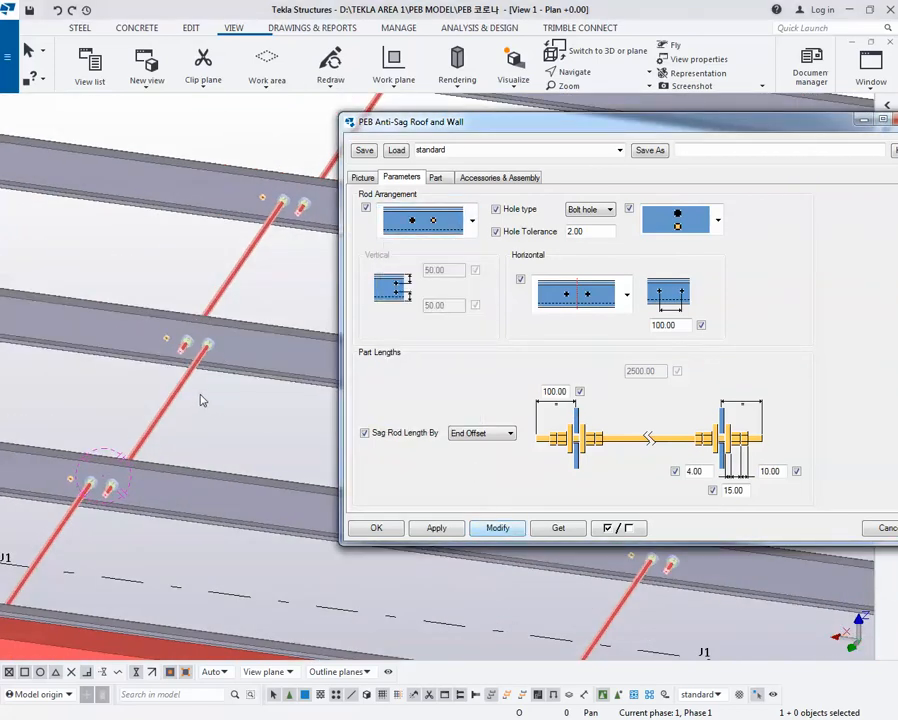
- Set the horizontal spacing between the two rod holes to 200 mm and modify the component
scroll(200, 380, "down", 5)
middle_click_drag(215, 460, 225, 364)
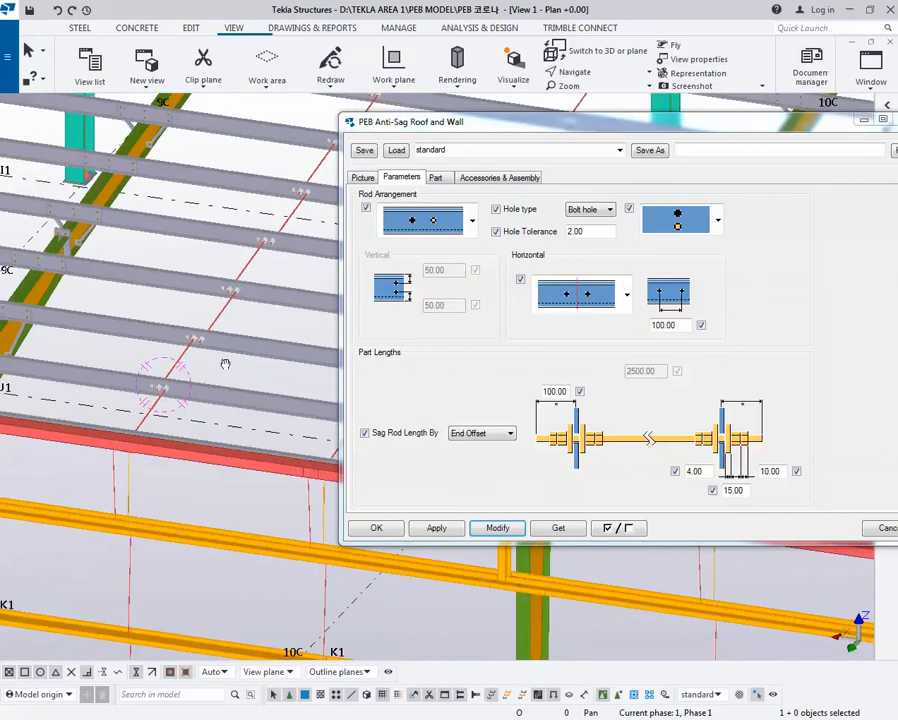
scroll(180, 340, "up", 10)
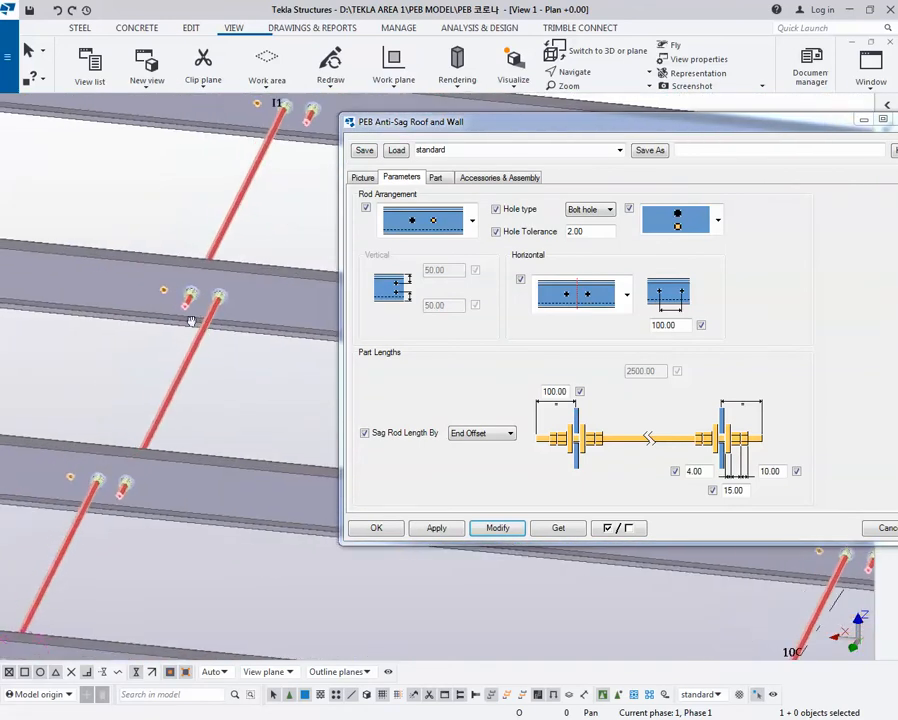
middle_click_drag(191, 321, 238, 294)
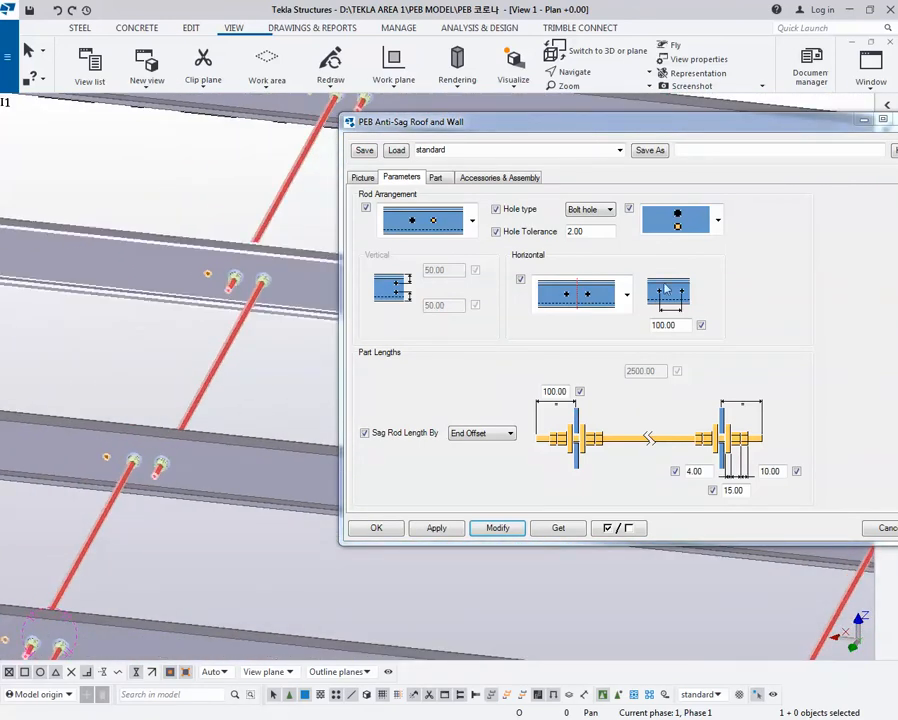
double_click(679, 325)
type("200")
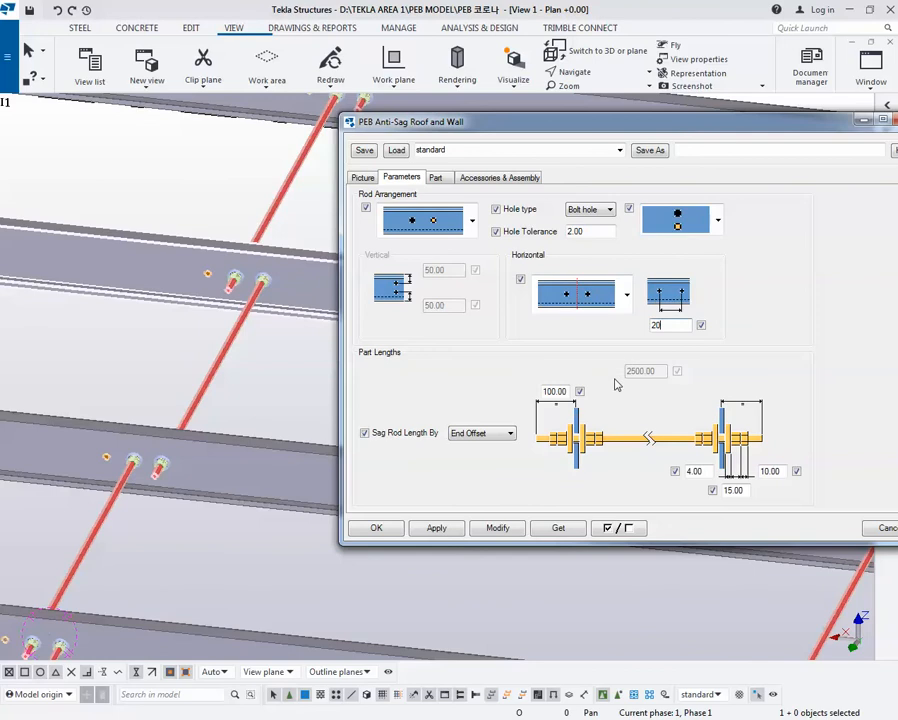
left_click(506, 527)
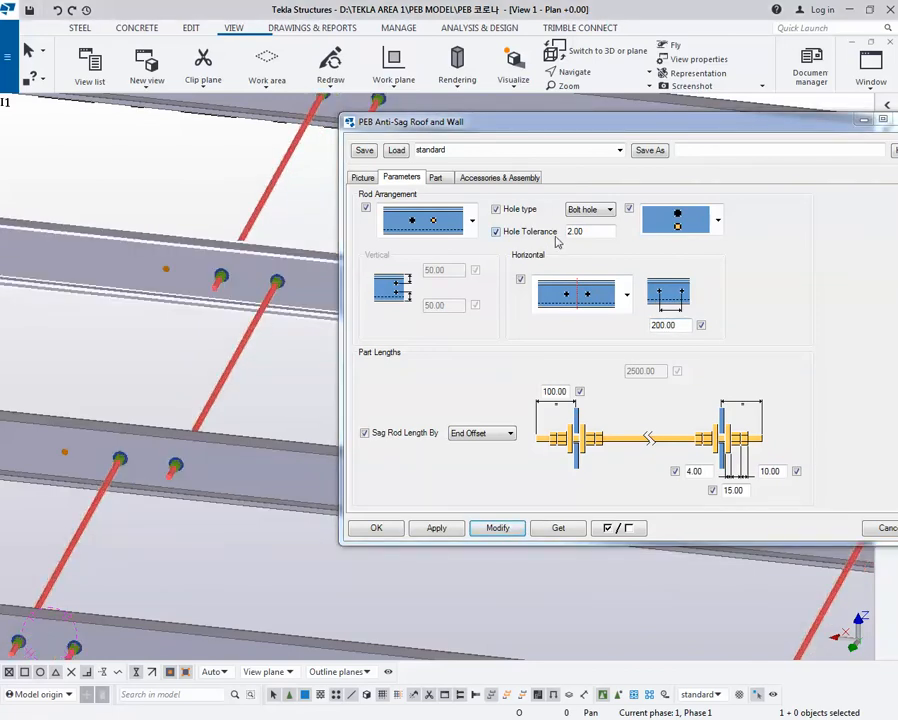
- Set the hole type to No Hole, modify the component and inspect the purlins at the rod ends
left_click(588, 211)
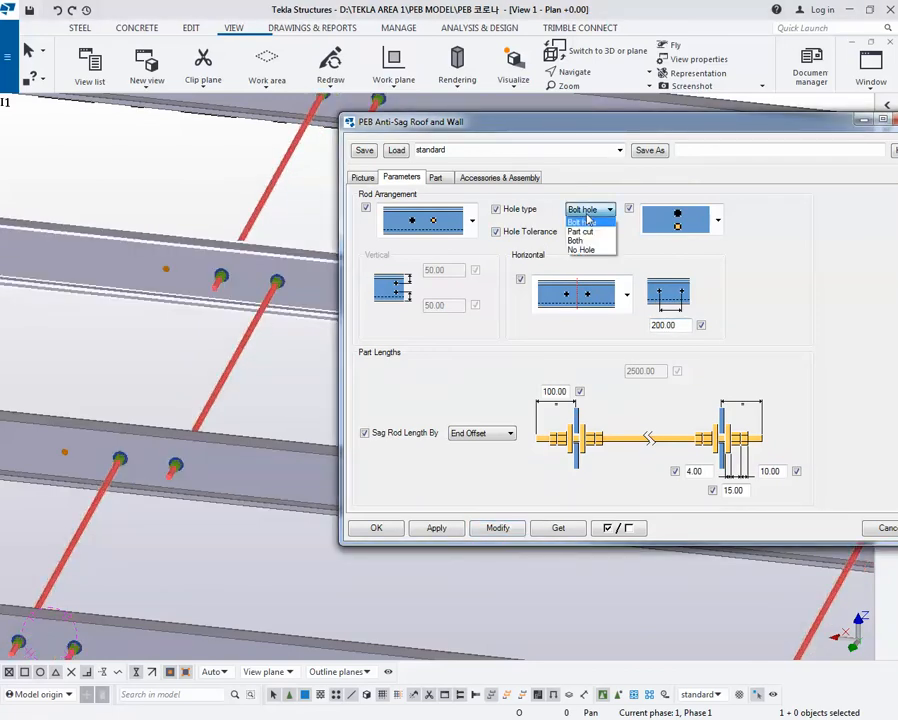
left_click(581, 249)
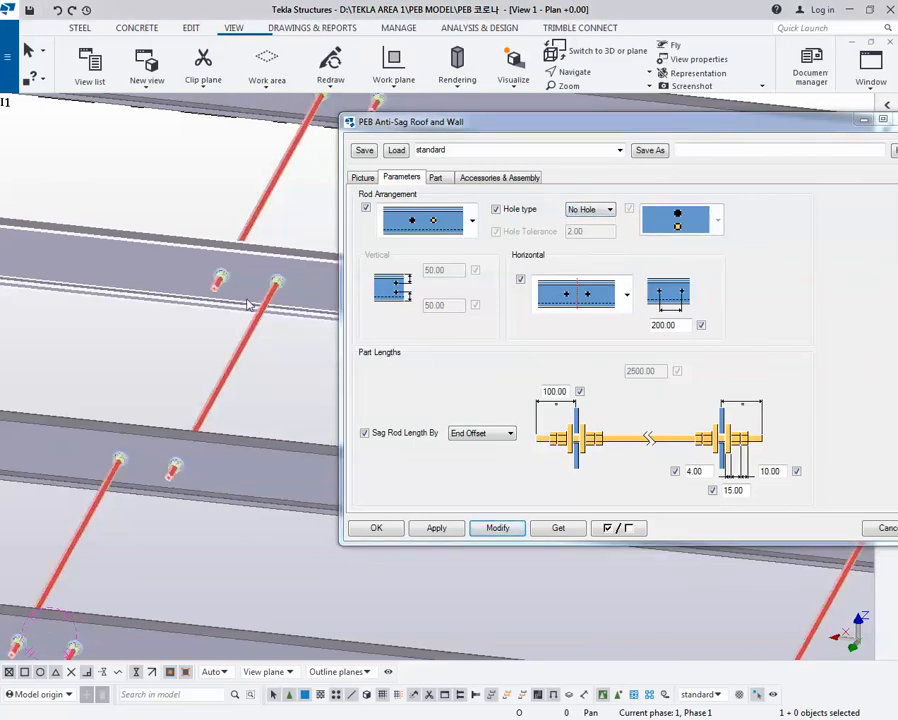
scroll(238, 300, "up", 5)
scroll(212, 276, "down", 5)
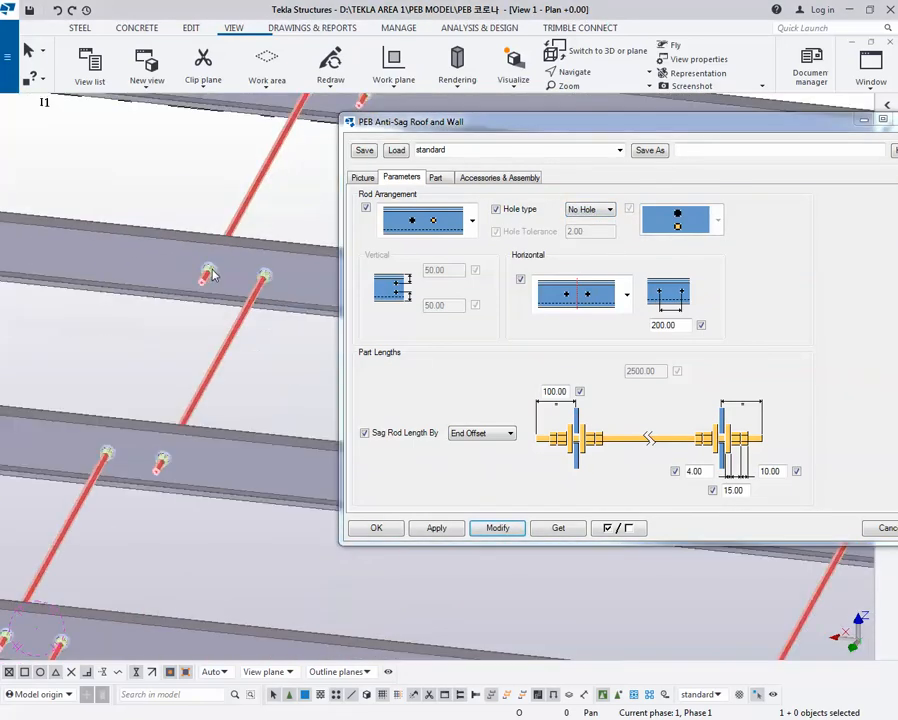
- Set the hole type back to Bolt hole with two holes, one above the other, and modify the component
left_click(583, 210)
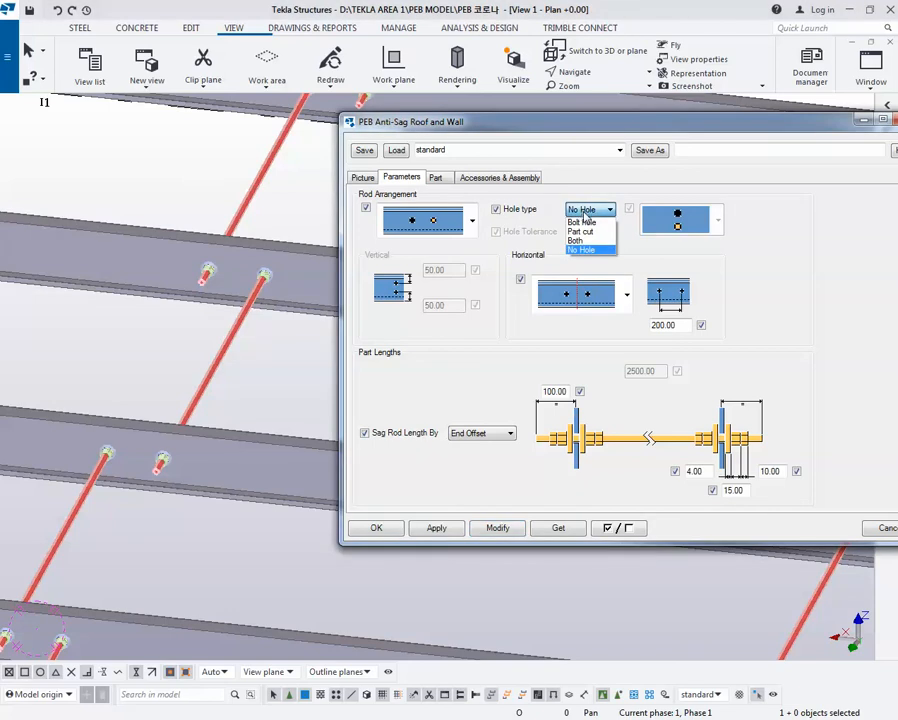
left_click(584, 222)
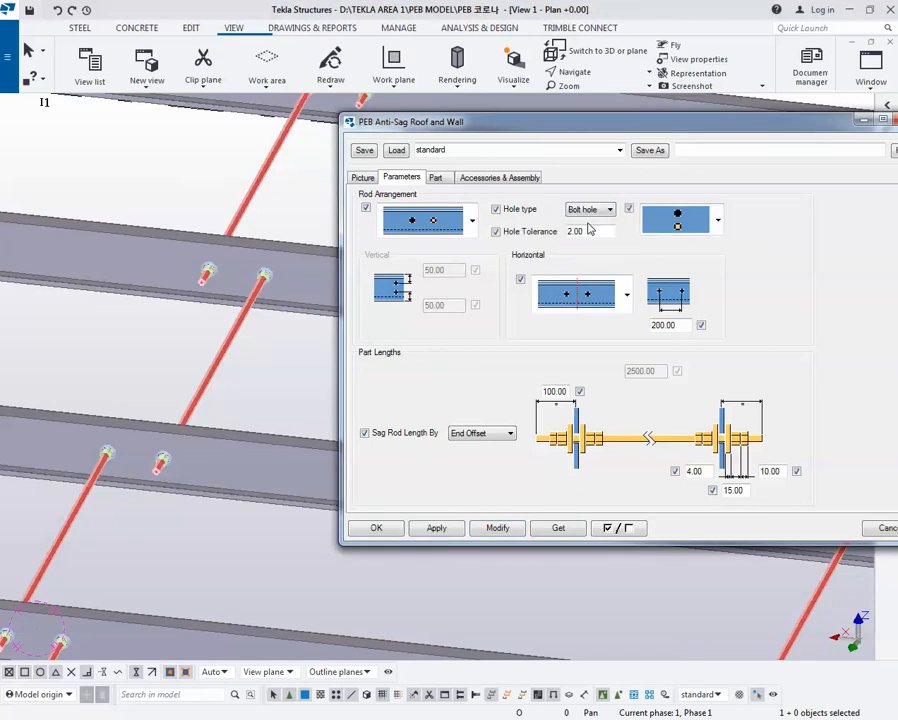
left_click(677, 226)
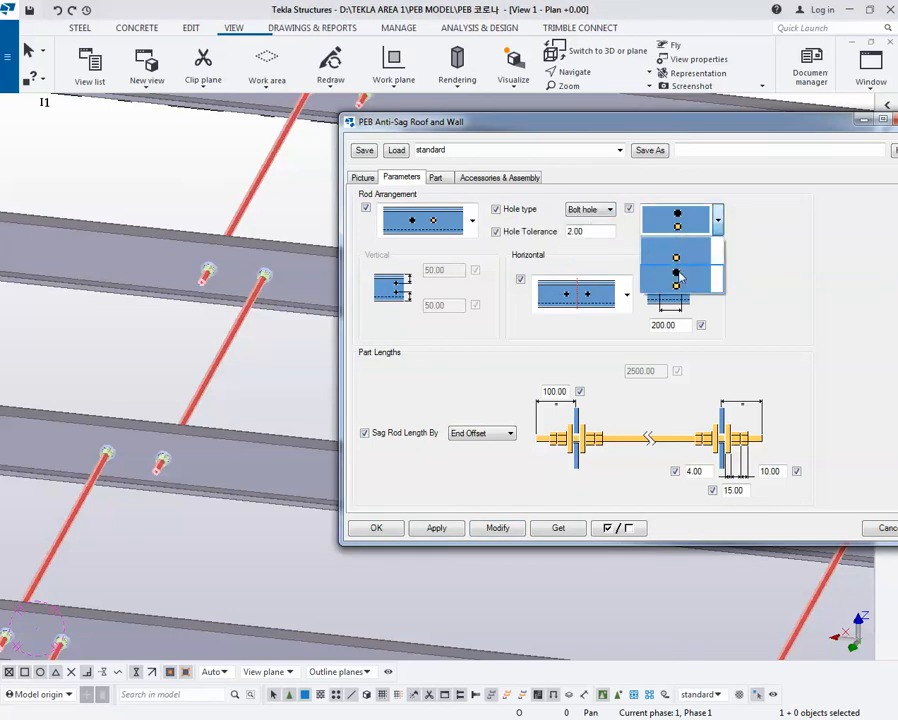
left_click(677, 238)
left_click(492, 526)
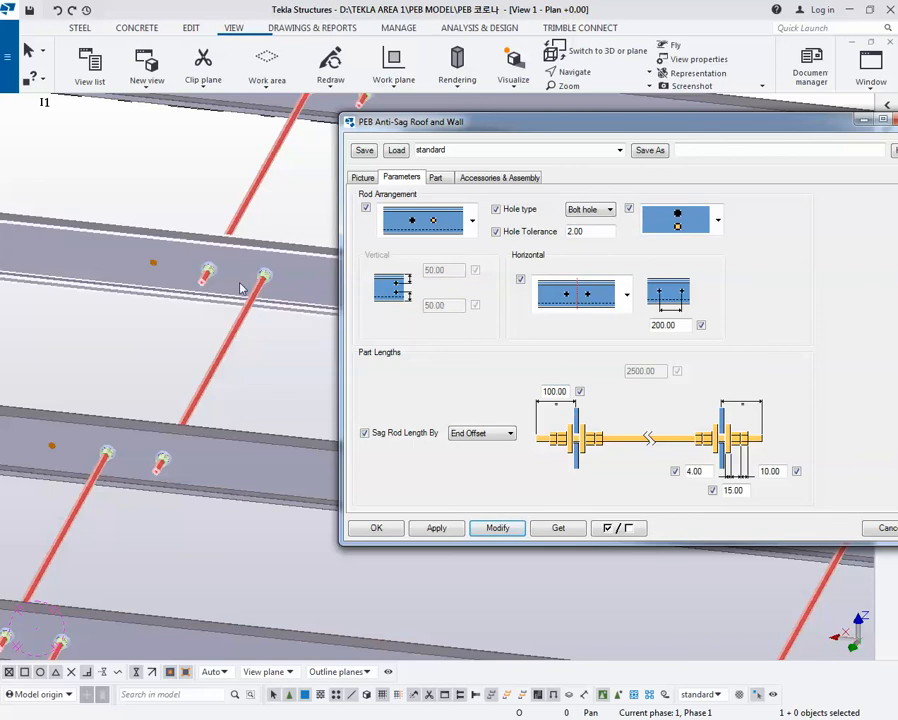
- Set the horizontal spacing between the two rod holes to 100 mm and modify the component
double_click(674, 326)
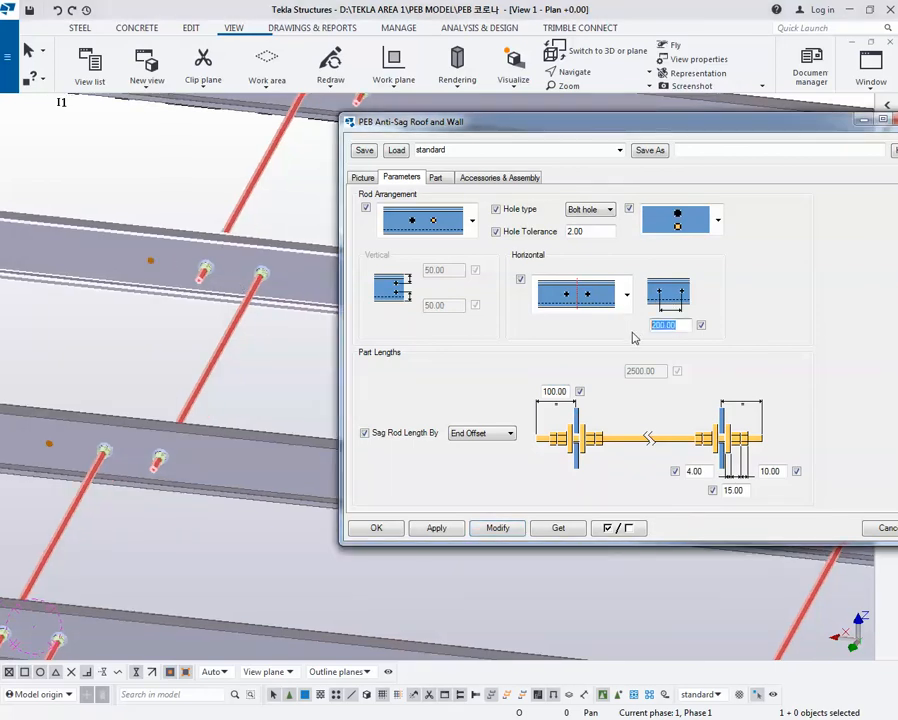
type("100")
left_click(512, 528)
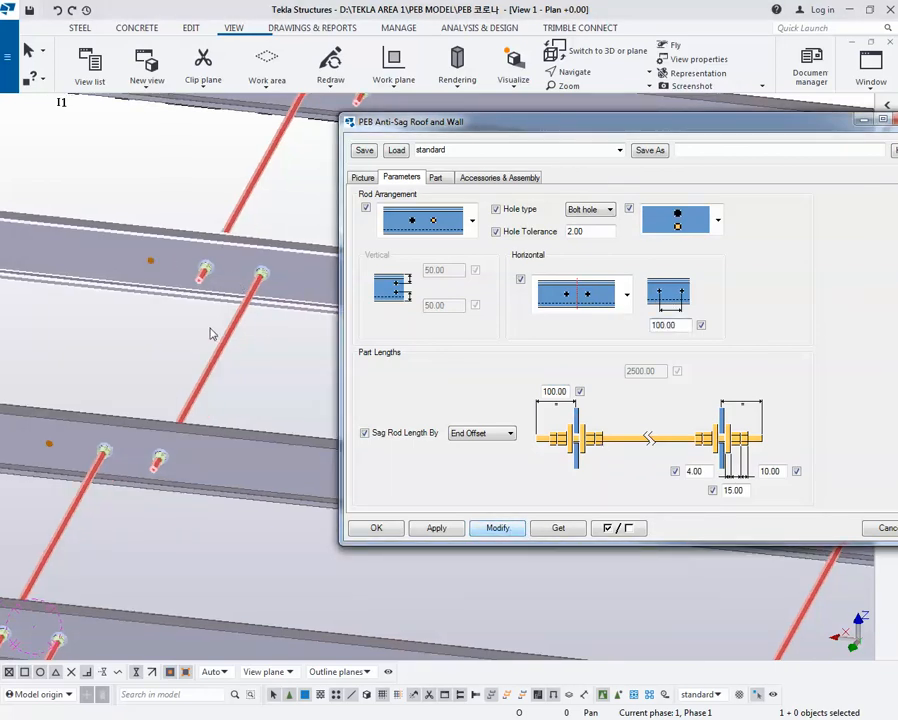
scroll(236, 312, "up", 2)
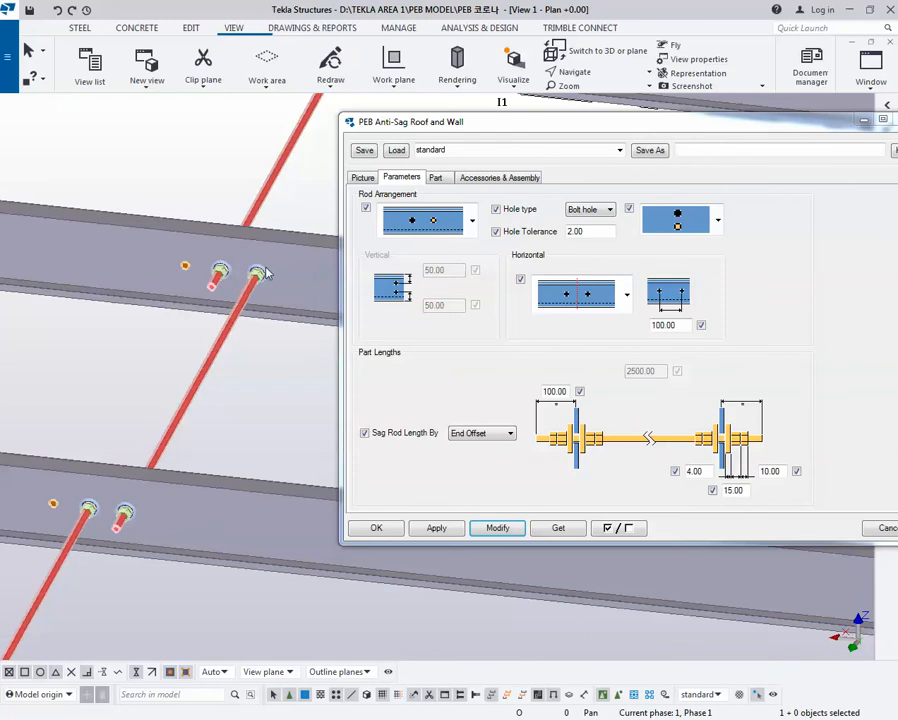
- Switch the rod arrangement to the rod sloping upward from one purlin to the next and modify the component
left_click(449, 221)
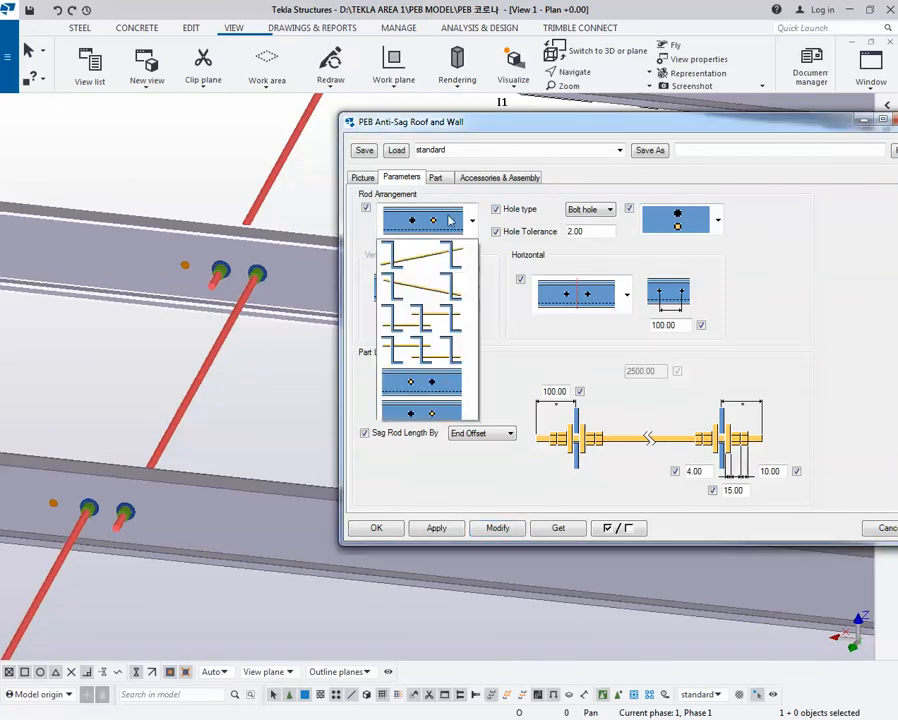
left_click(437, 283)
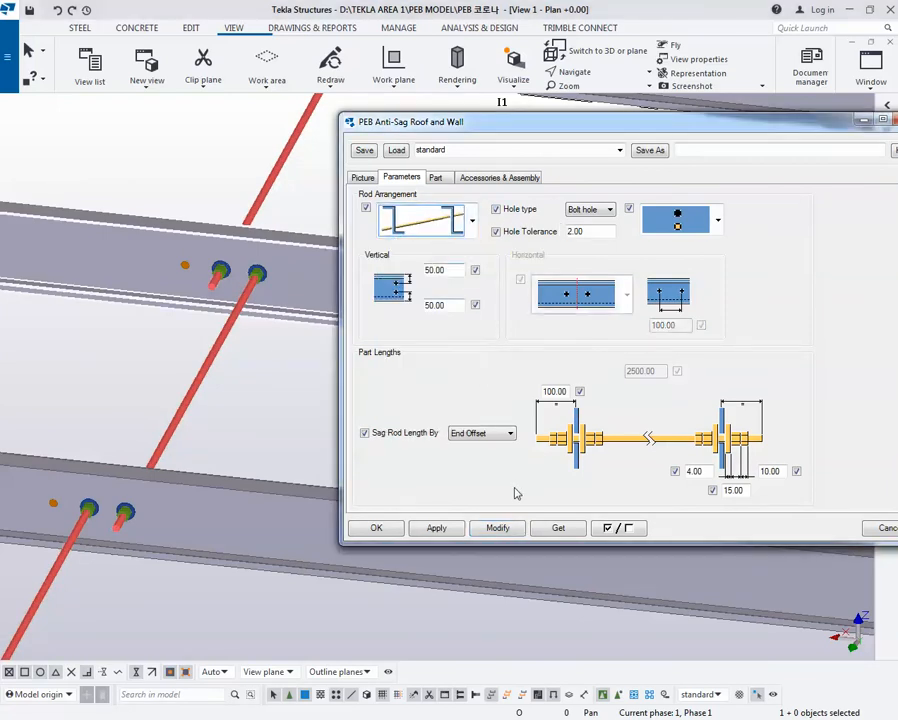
left_click(500, 526)
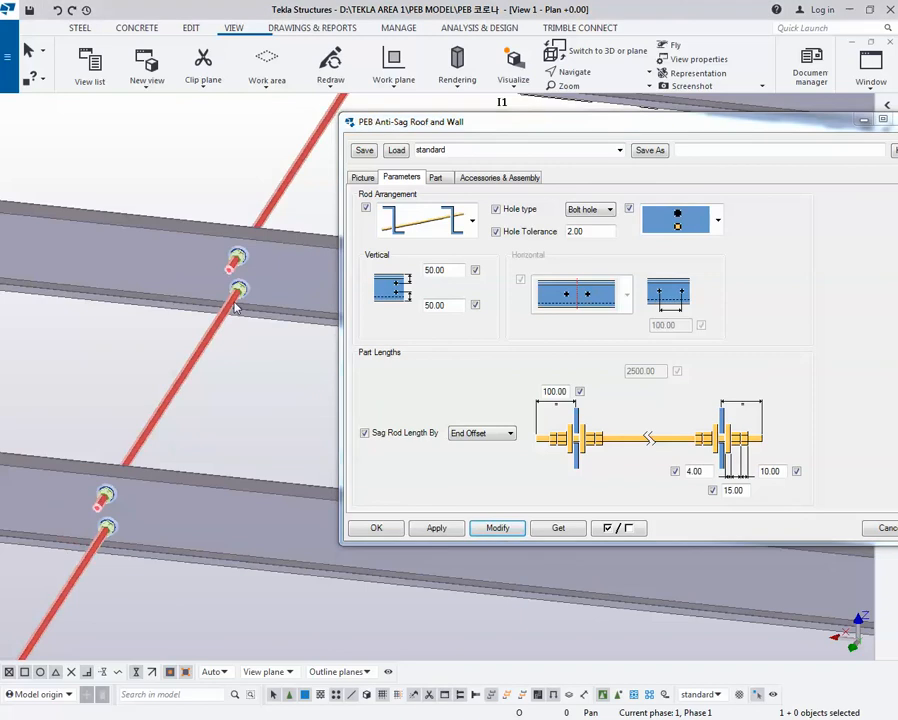
middle_click_drag(239, 303, 213, 346)
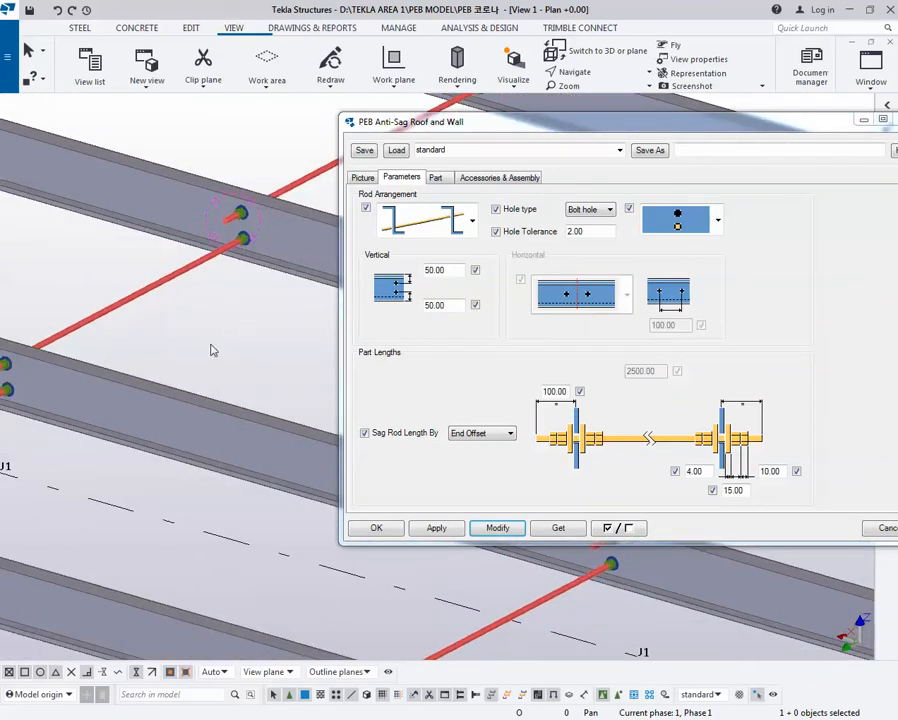
middle_click_drag(246, 293, 202, 314, "ctrl")
left_click(363, 178)
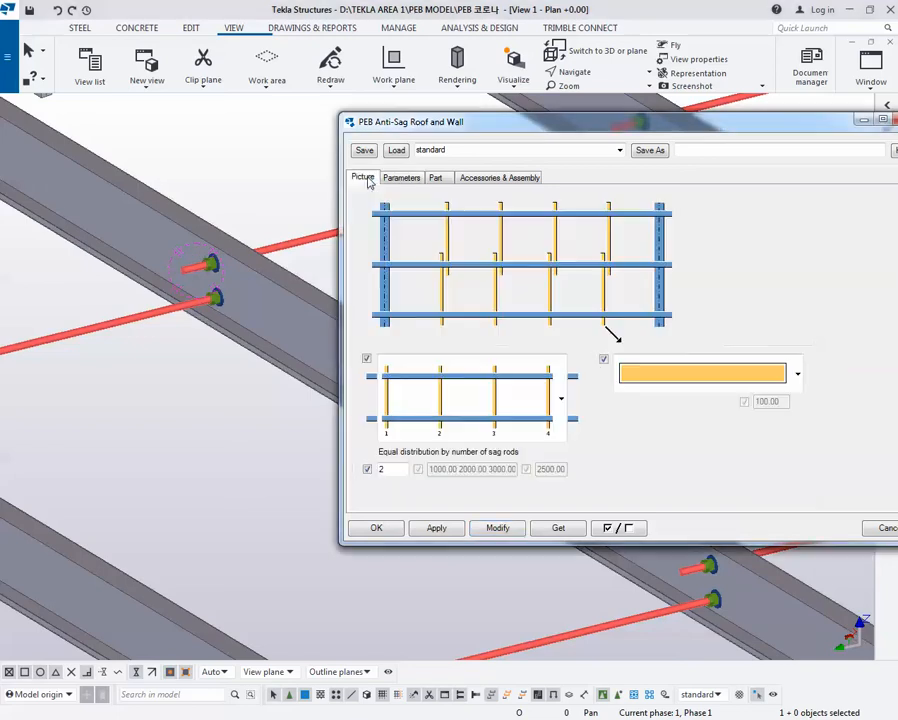
left_click(401, 178)
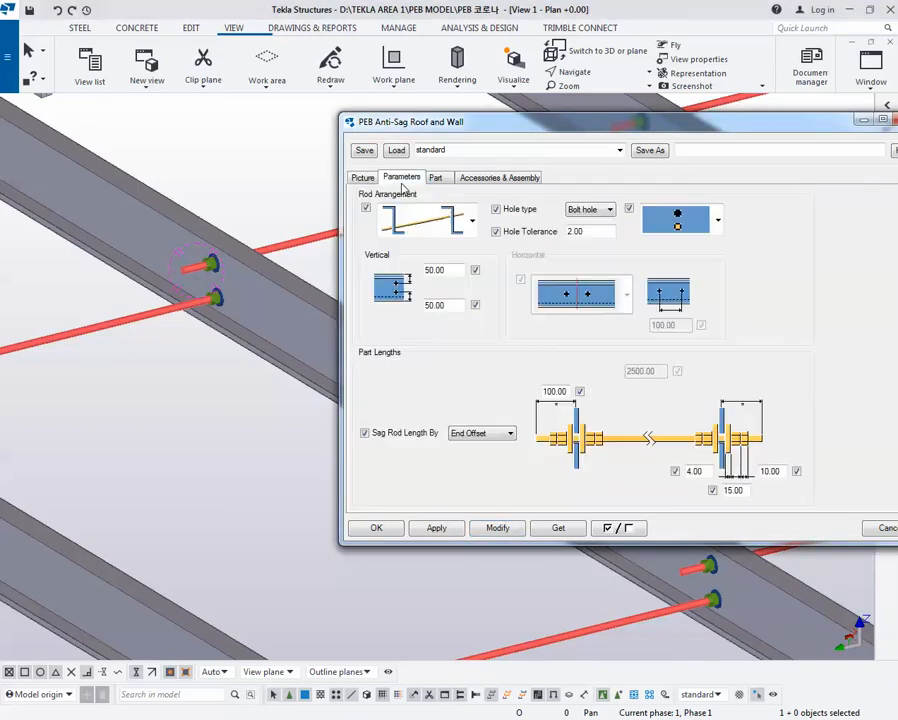
- Set the number of equally distributed sag rods to 3, modify the component and inspect the rods in the roof bay
scroll(203, 314, "down", 3)
middle_click_drag(202, 314, 448, 479, "ctrl")
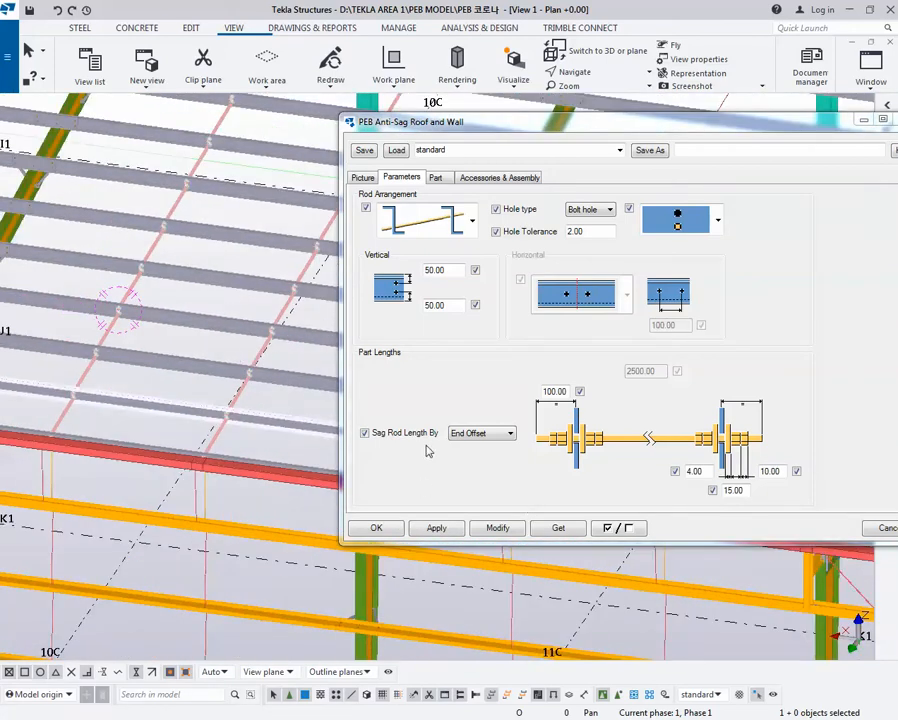
left_click(363, 178)
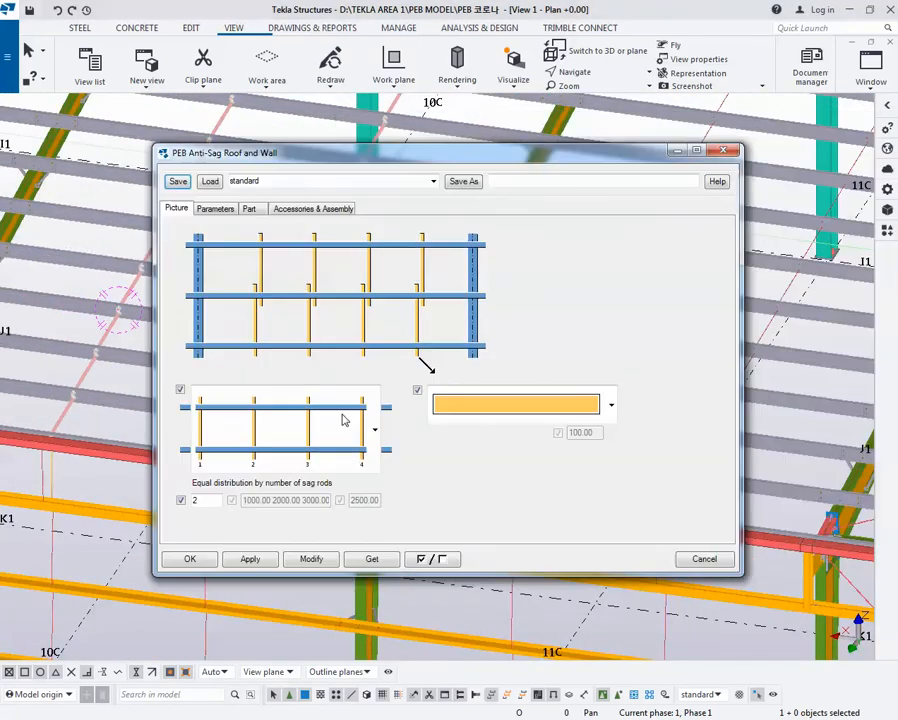
left_click_drag(320, 160, 500, 173)
double_click(394, 506)
type("3")
left_click(494, 565)
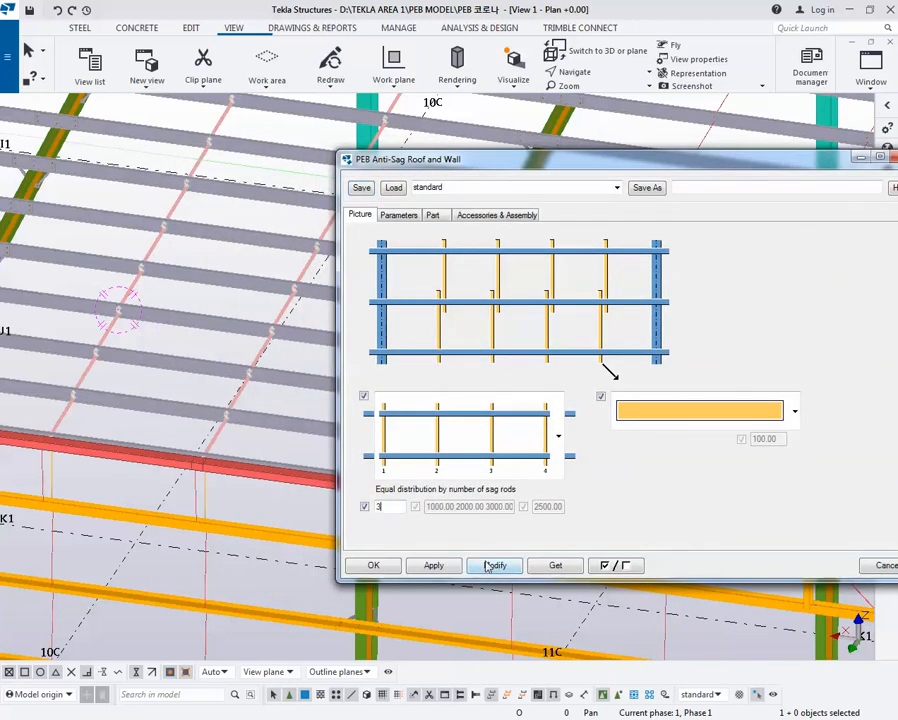
scroll(208, 382, "down", 2)
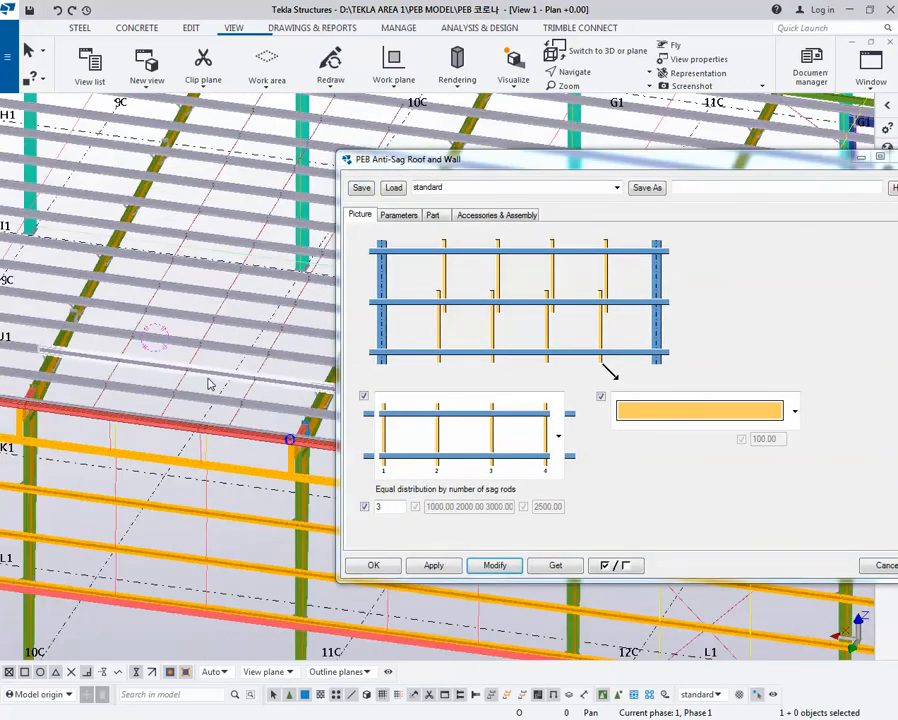
scroll(213, 336, "up", 3)
scroll(226, 307, "up", 3)
scroll(236, 334, "down", 3)
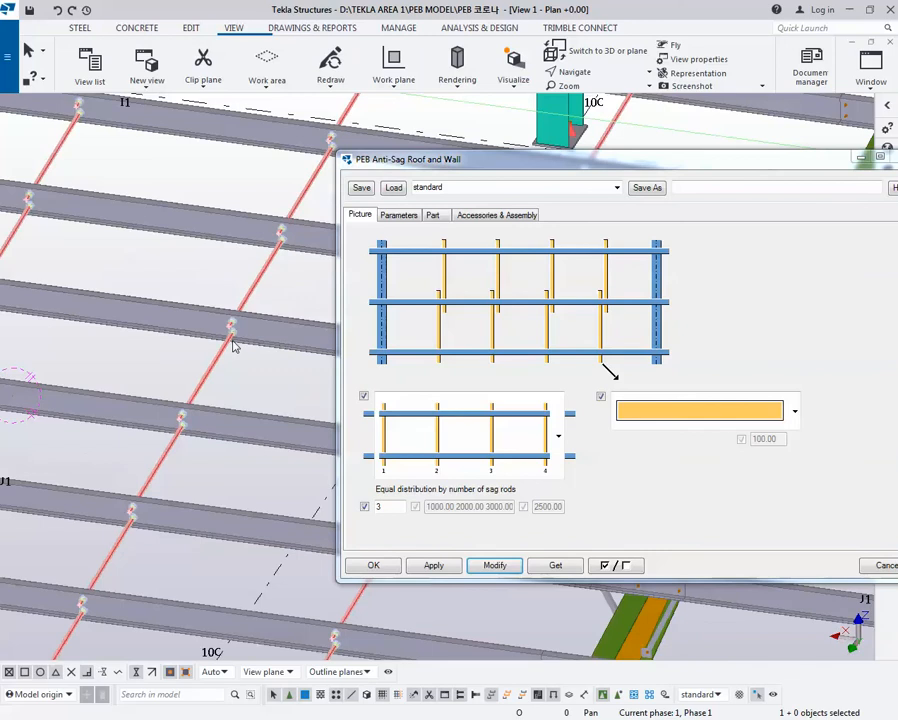
- Review the component's rod parameters, part properties, and accessories and assembly settings
left_click(397, 216)
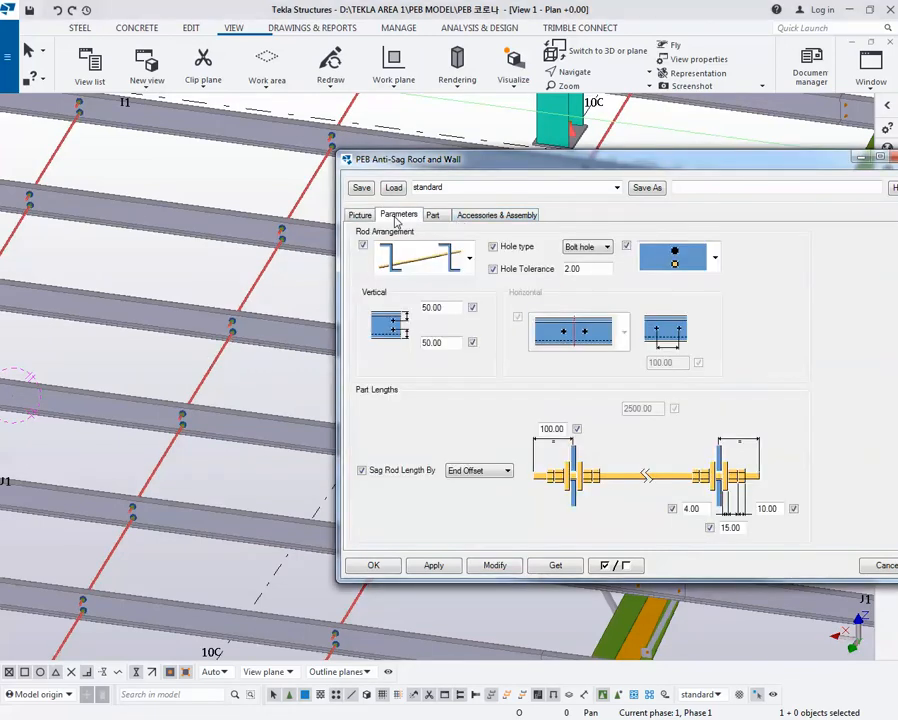
scroll(182, 335, "down", 3)
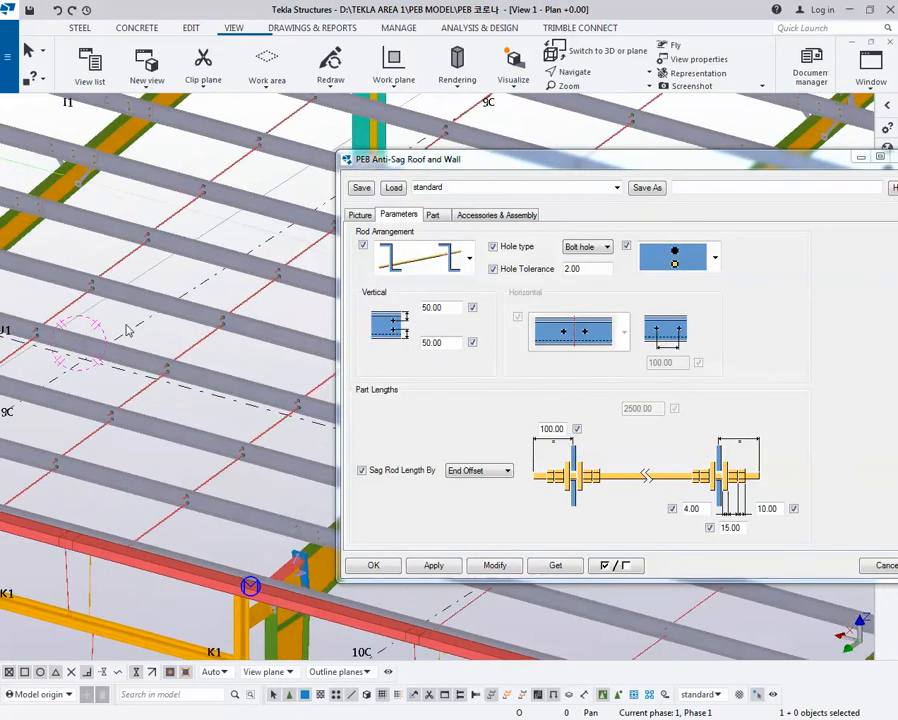
middle_click_drag(128, 330, 243, 353)
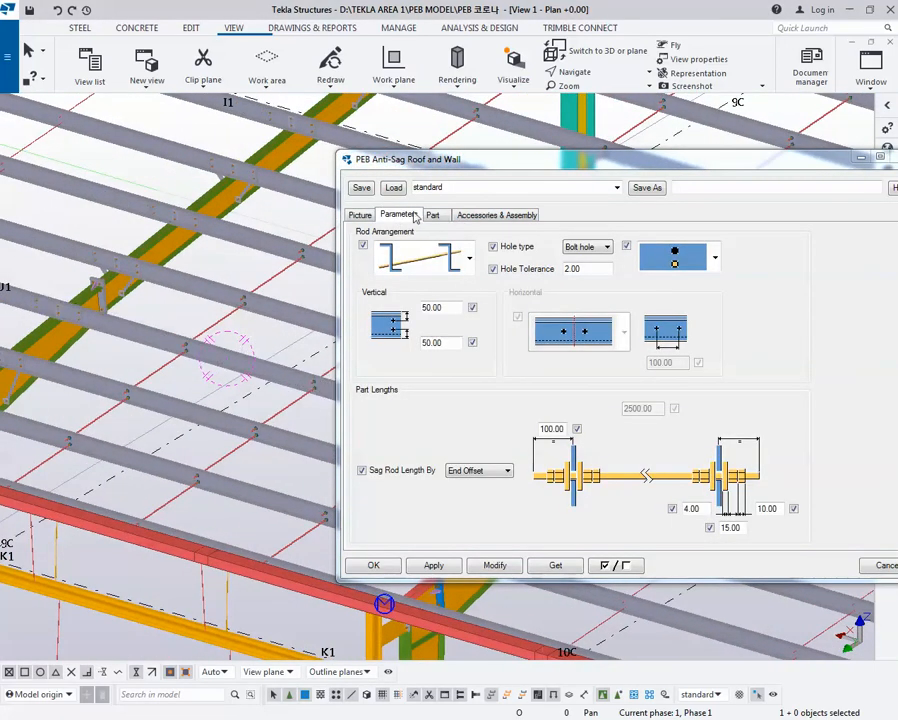
left_click(433, 215)
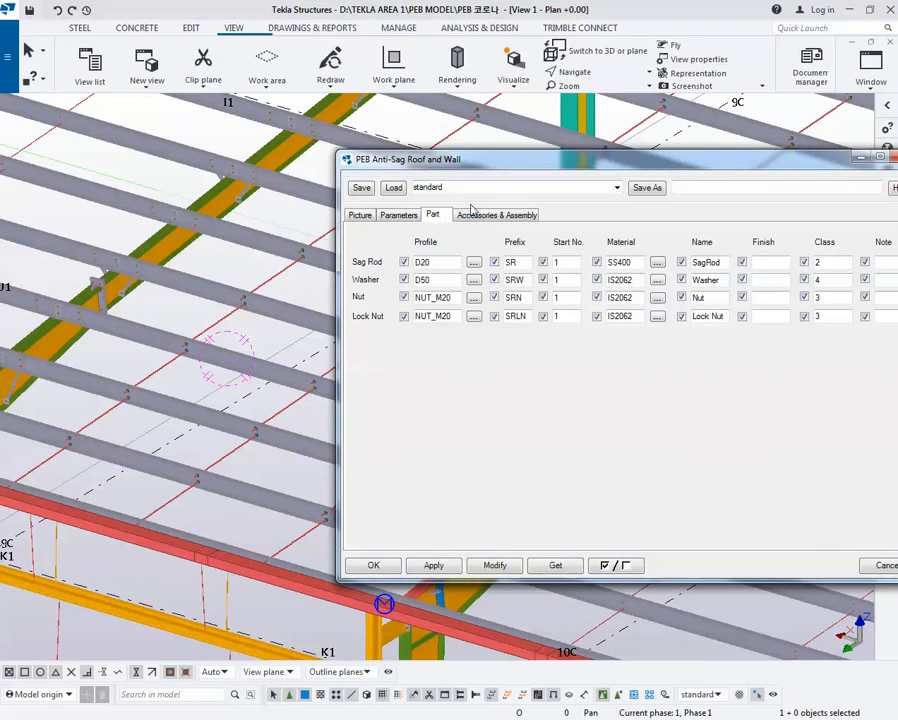
left_click(476, 216)
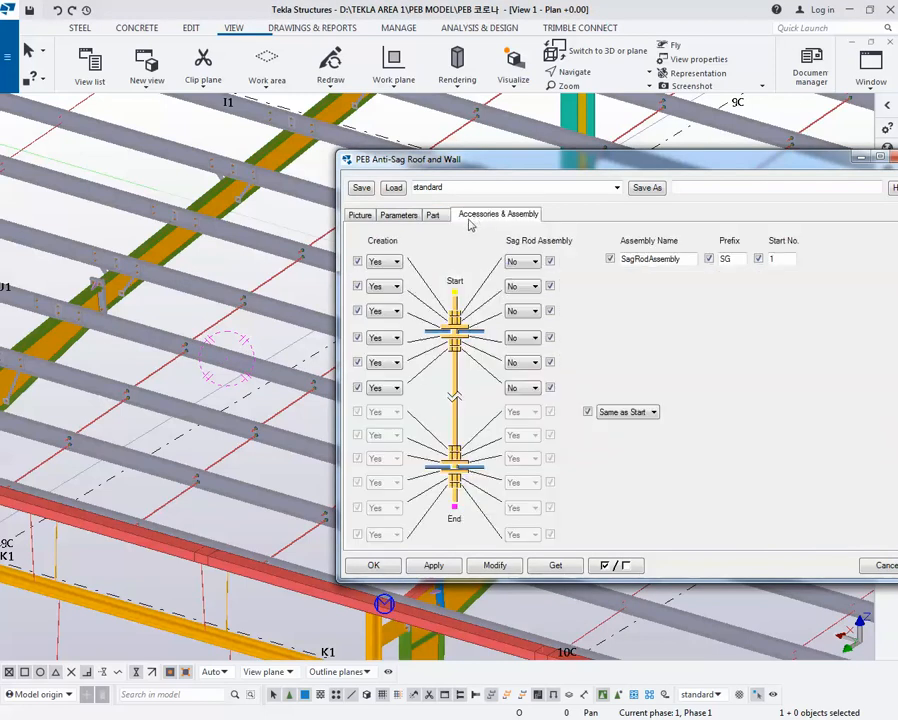
- Examine the nuts and washers where the sag rods pass through a purlin web
mouse_move(121, 402)
middle_mouse_down()
mouse_move(116, 431)
mouse_move(124, 441)
mouse_move(138, 432)
mouse_move(118, 427)
middle_mouse_up()
scroll(164, 380, "up", 5)
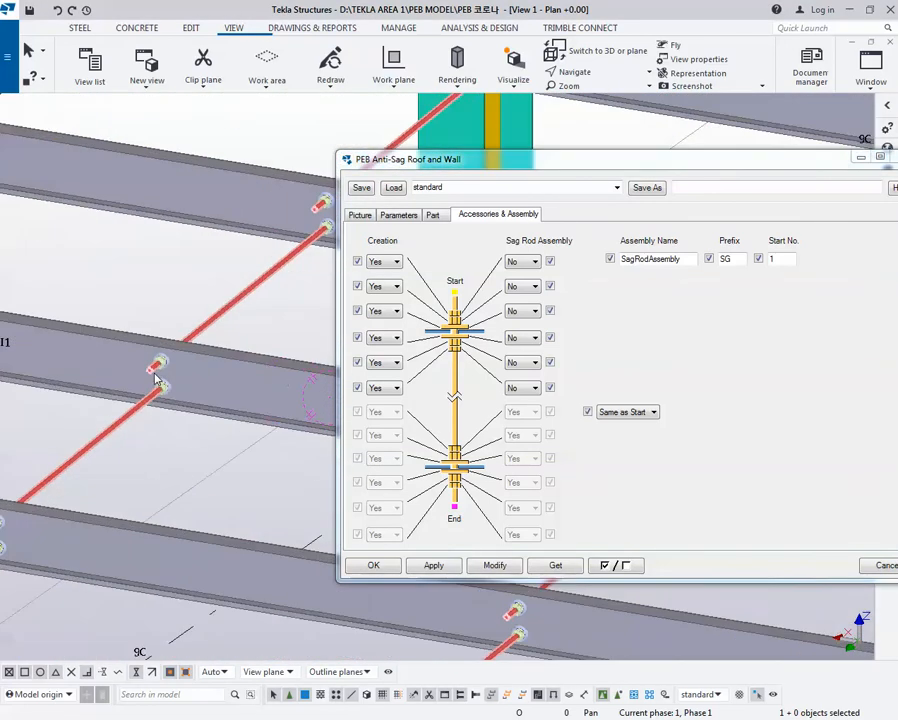
scroll(160, 372, "up", 5)
left_click(177, 328)
scroll(184, 356, "down", 3)
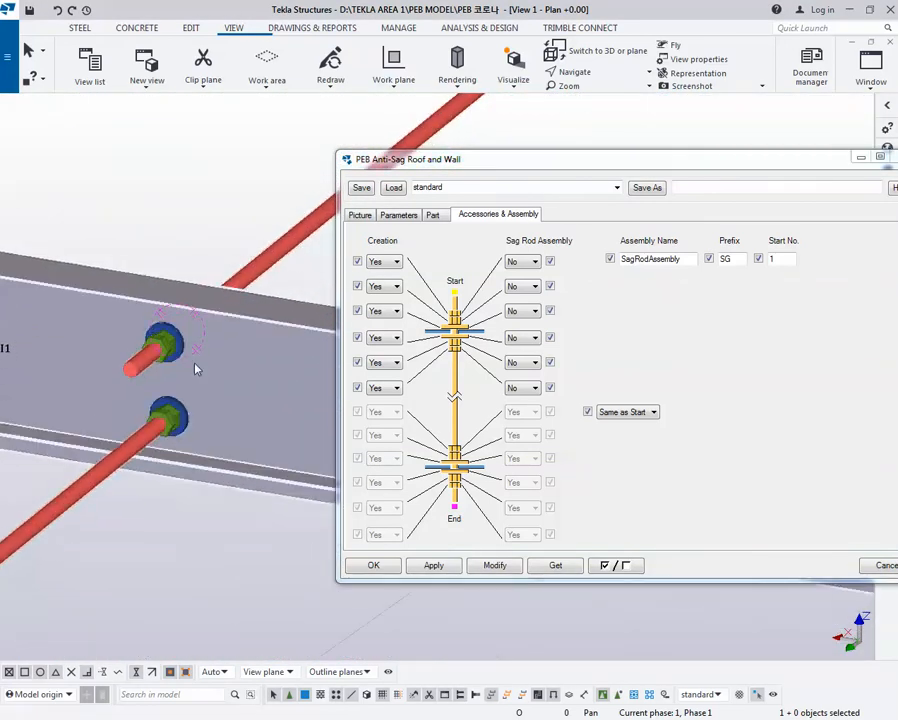
middle_click_drag(194, 368, 72, 384, "ctrl")
scroll(176, 344, "up", 5)
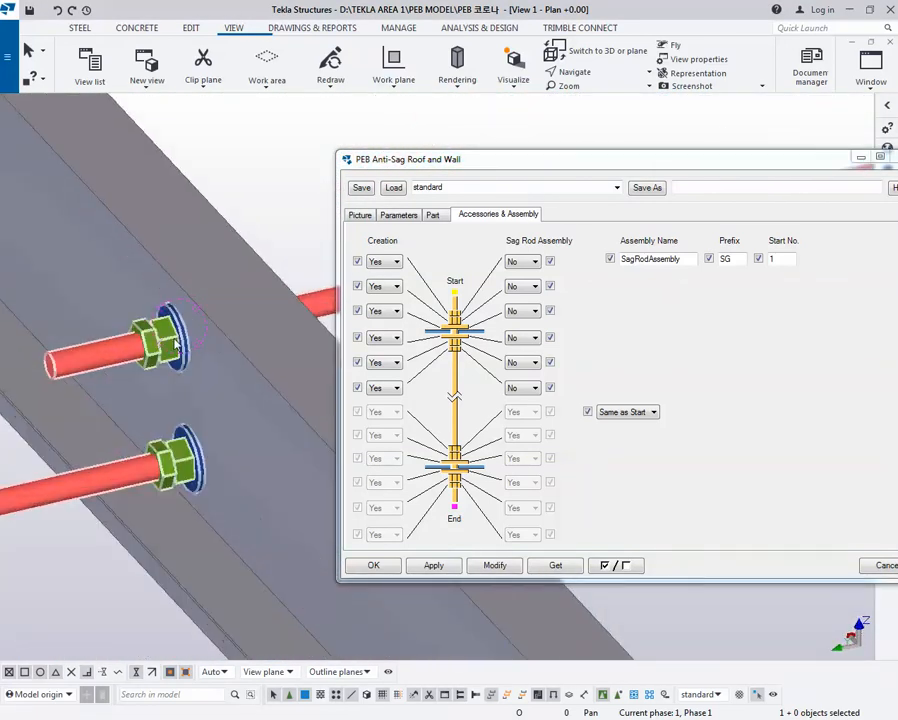
- Compare the part profiles and rod end parameters with the modelled washers, nuts and lock nuts from several angles
left_click(430, 215)
middle_click_drag(200, 330, 228, 336, "ctrl")
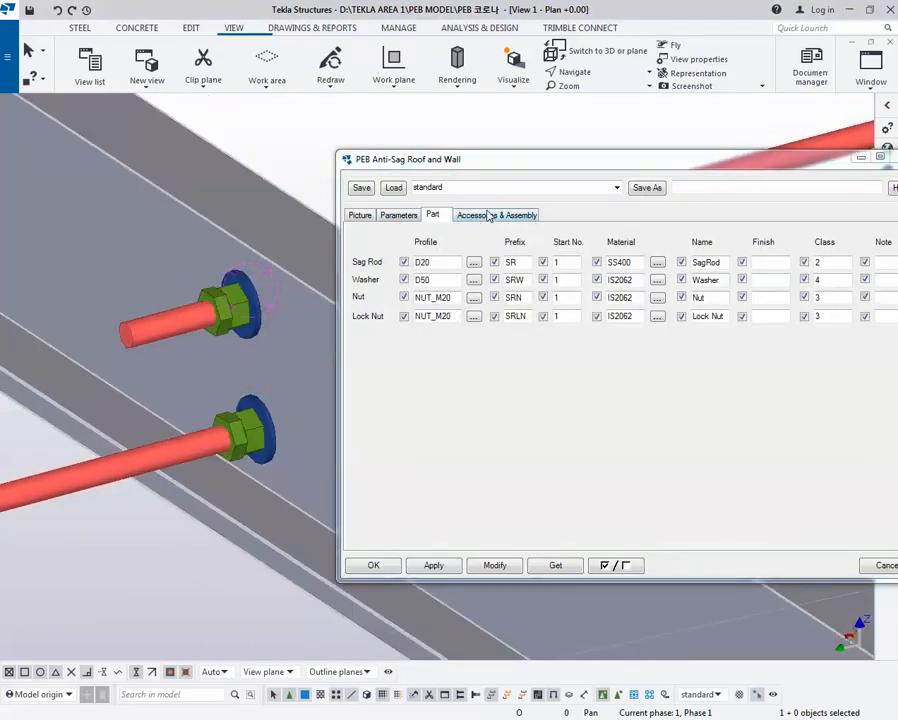
left_click(405, 216)
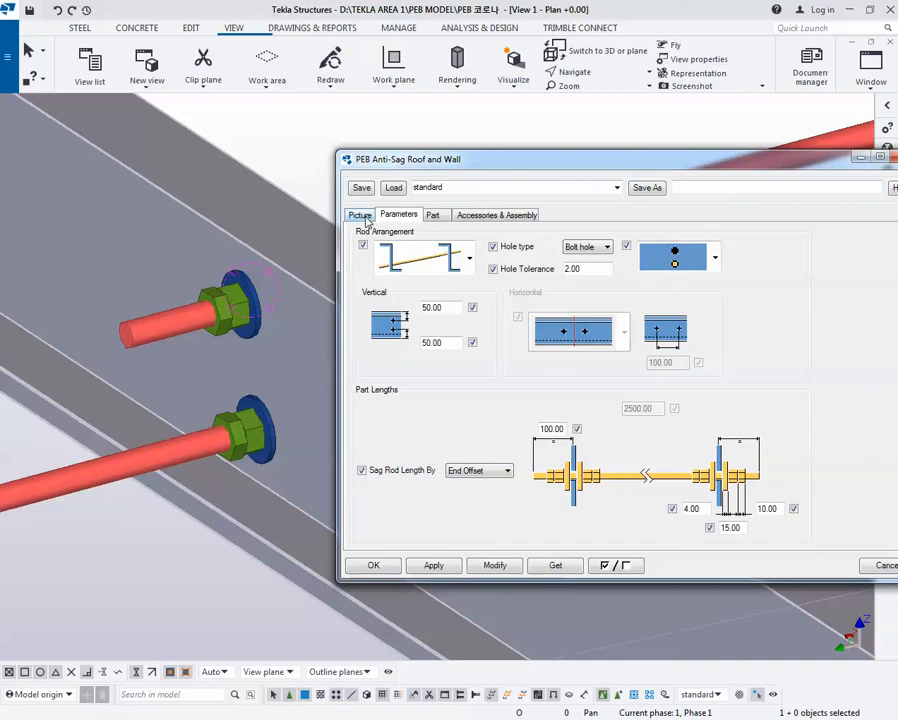
middle_click_drag(274, 346, 172, 364, "ctrl")
scroll(218, 288, "up", 1)
scroll(218, 288, "up", 1)
middle_click_drag(214, 294, 242, 258, "ctrl")
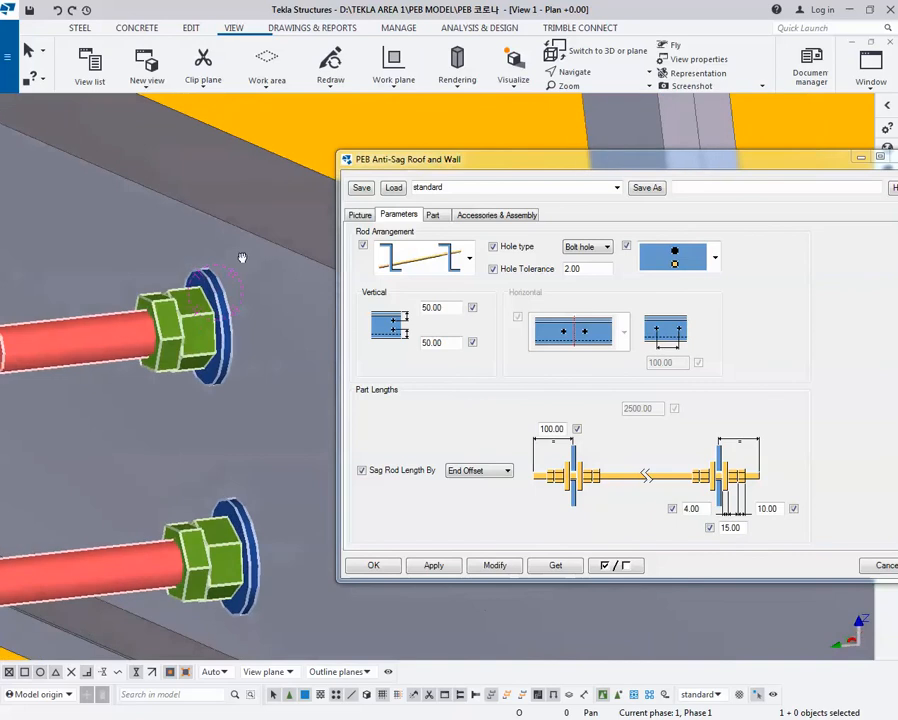
scroll(253, 269, "down", 4)
middle_click_drag(215, 310, 253, 358, "ctrl")
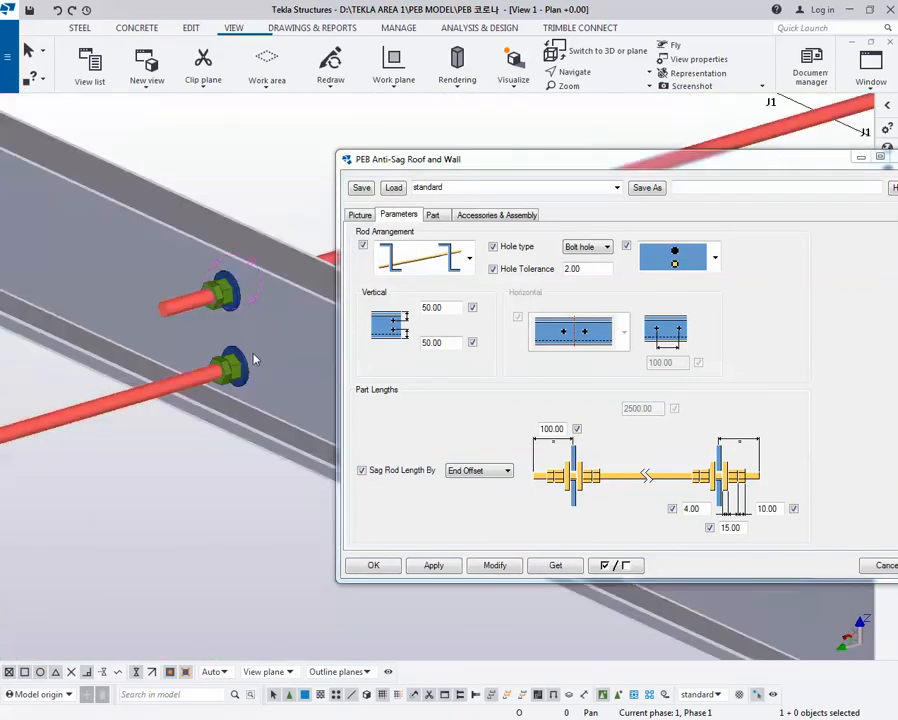
- Return to the sag rod distribution settings and view the rod lines across the whole roof bay
left_click(360, 215)
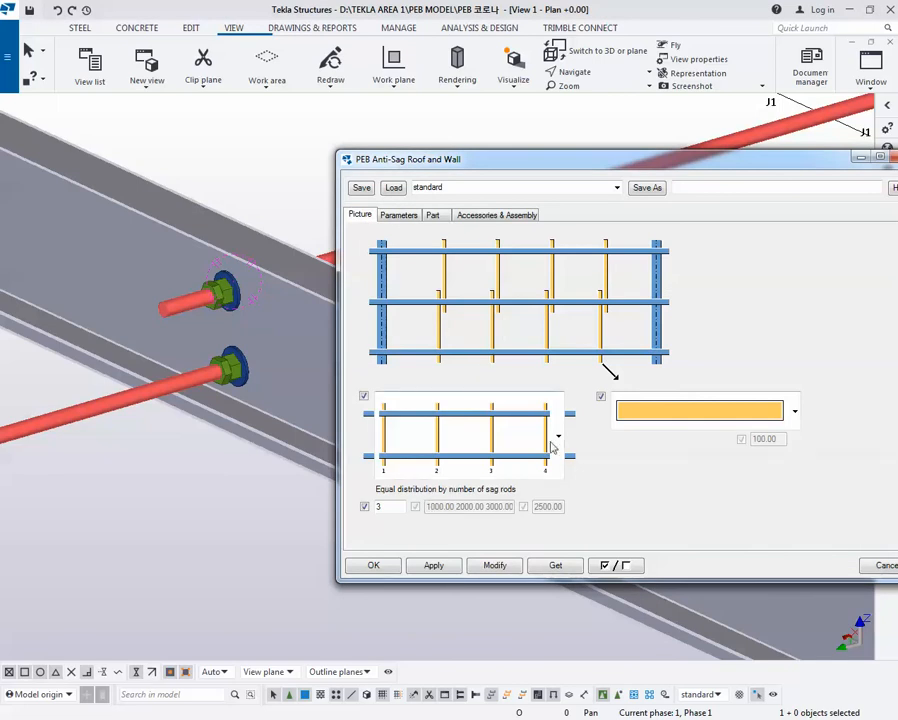
scroll(204, 392, "down", 5)
mouse_move(206, 394)
middle_mouse_down("ctrl")
mouse_move(243, 431)
mouse_move(204, 459)
mouse_move(111, 450)
mouse_move(314, 490)
mouse_move(190, 457)
mouse_move(196, 440)
mouse_move(201, 460)
mouse_move(199, 412)
mouse_move(220, 438)
middle_mouse_up("ctrl")
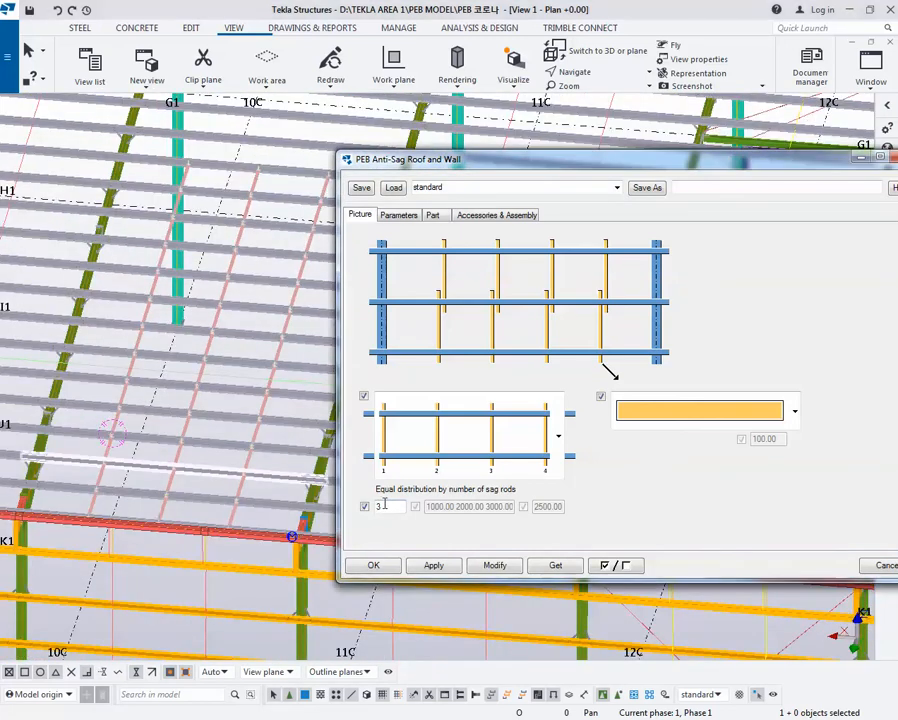